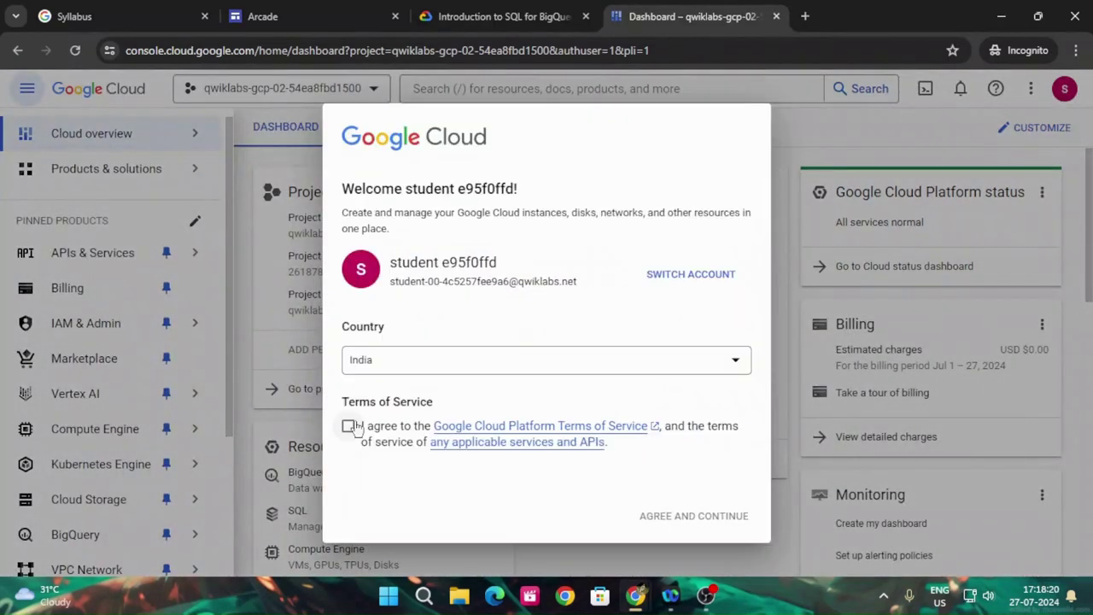
- Agree to the Google Cloud Platform Terms of Service for the student account and continue to the console
{"action": "left_click", "coordinate": [350, 428]}
{"action": "left_click", "coordinate": [688, 520]}
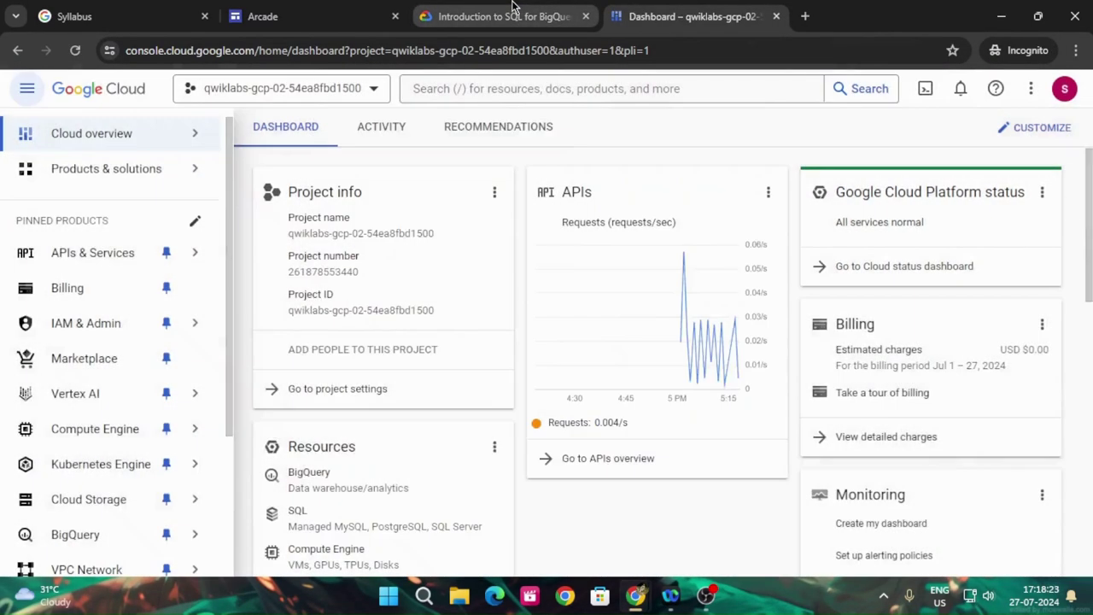
- In the lab instructions, submit SELECT as the Task 1 answer for the keyword specifying the fields to pull from a dataset
{"action": "left_click", "coordinate": [503, 17]}
{"action": "scroll", "coordinate": [560, 365], "scroll_direction": "down", "scroll_amount": 5}
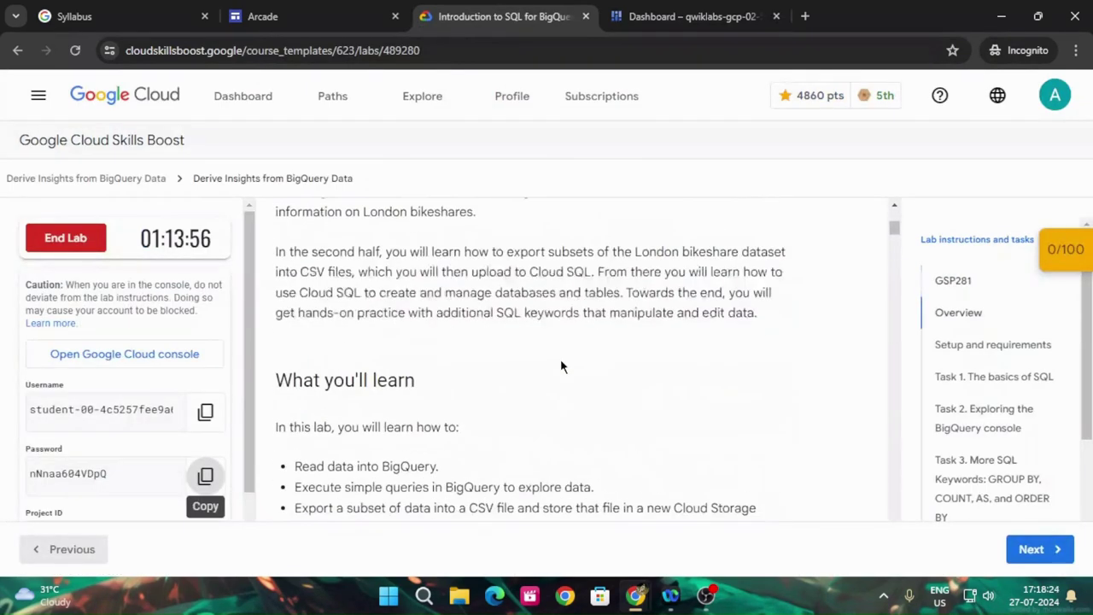
{"action": "scroll", "coordinate": [712, 401], "scroll_direction": "down", "scroll_amount": 15}
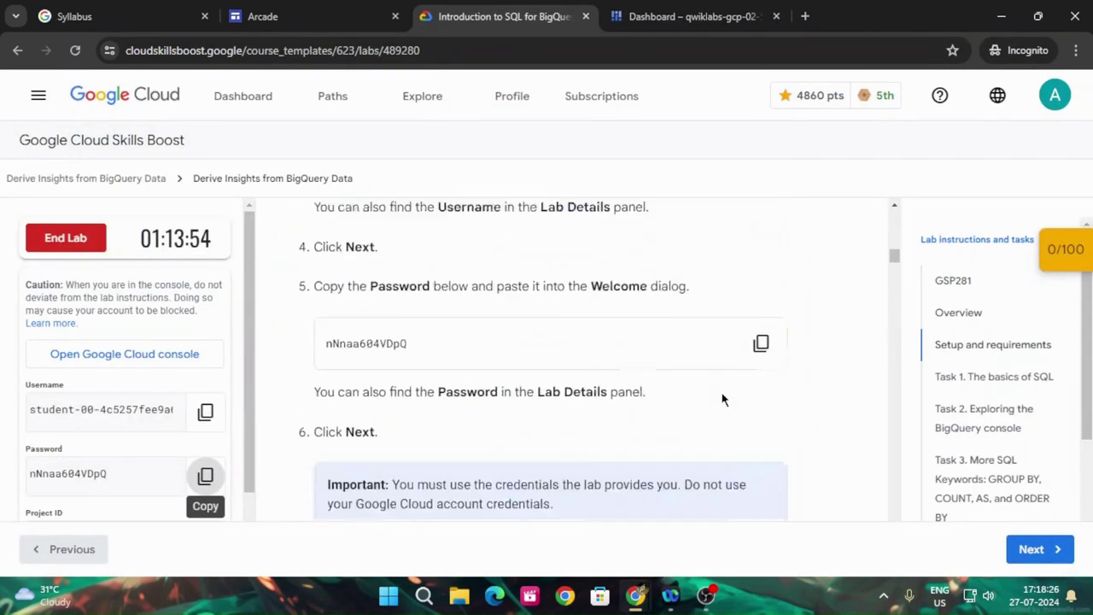
{"action": "scroll", "coordinate": [724, 397], "scroll_direction": "down", "scroll_amount": 10}
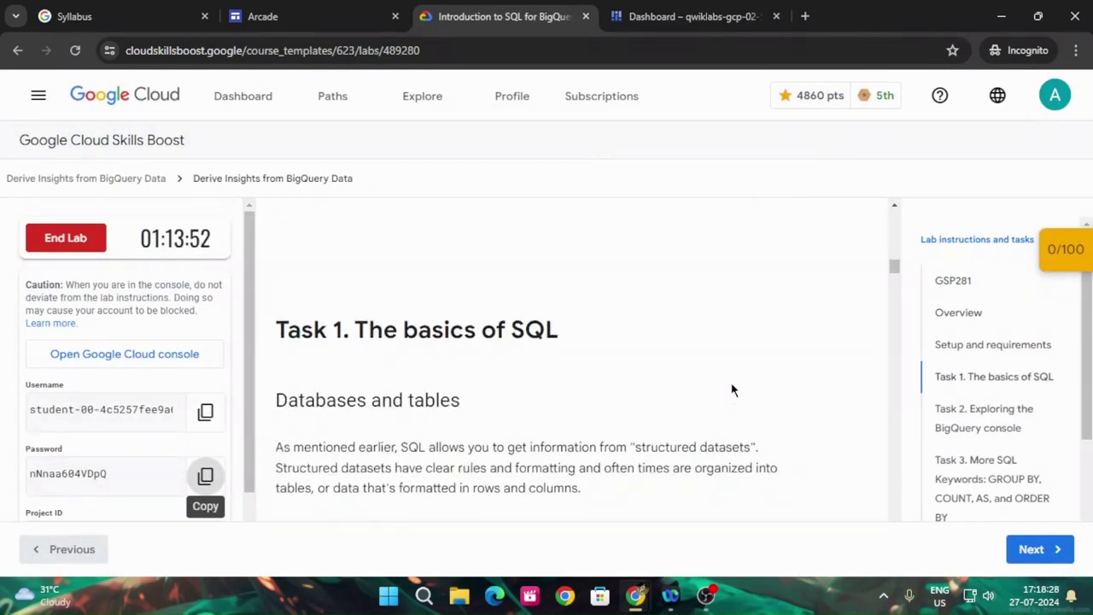
{"action": "scroll", "coordinate": [734, 385], "scroll_direction": "down", "scroll_amount": 10}
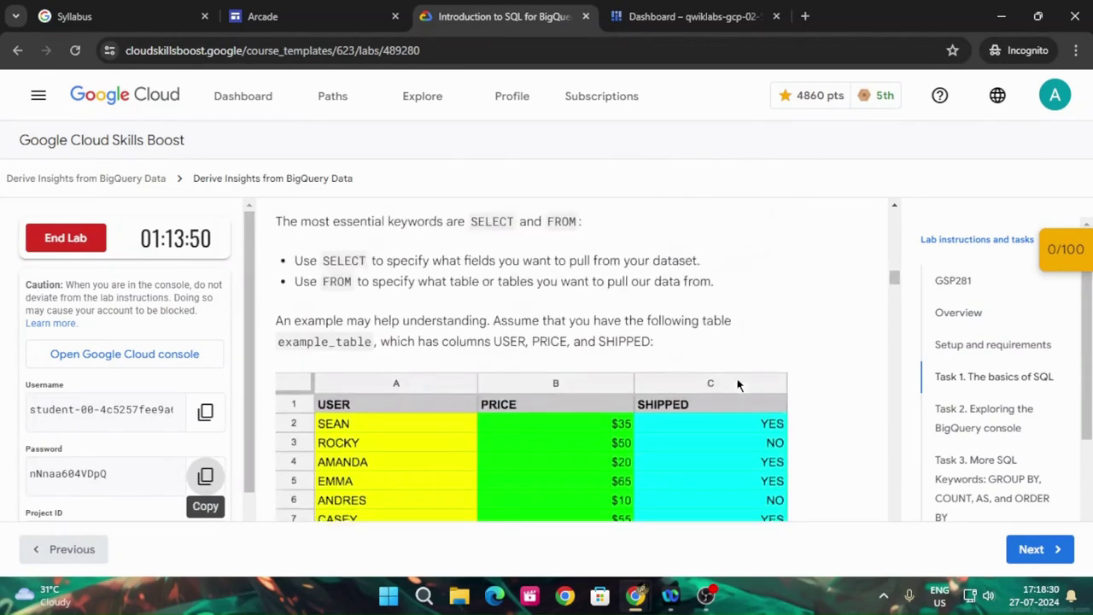
{"action": "scroll", "coordinate": [737, 384], "scroll_direction": "down", "scroll_amount": 15}
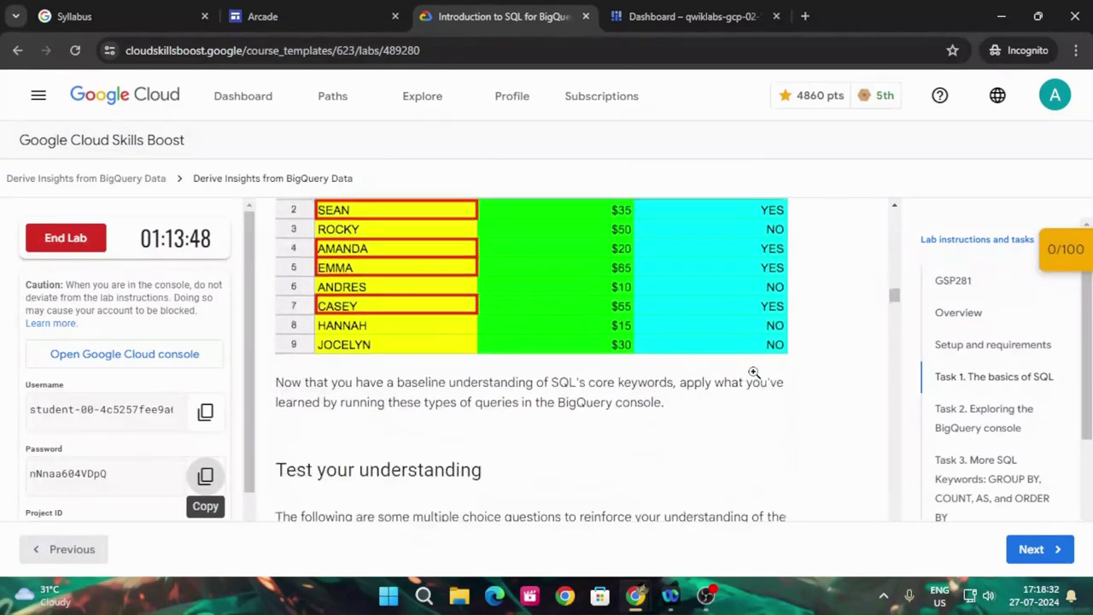
{"action": "scroll", "coordinate": [755, 372], "scroll_direction": "down", "scroll_amount": 6}
{"action": "scroll", "coordinate": [759, 378], "scroll_direction": "up", "scroll_amount": 3}
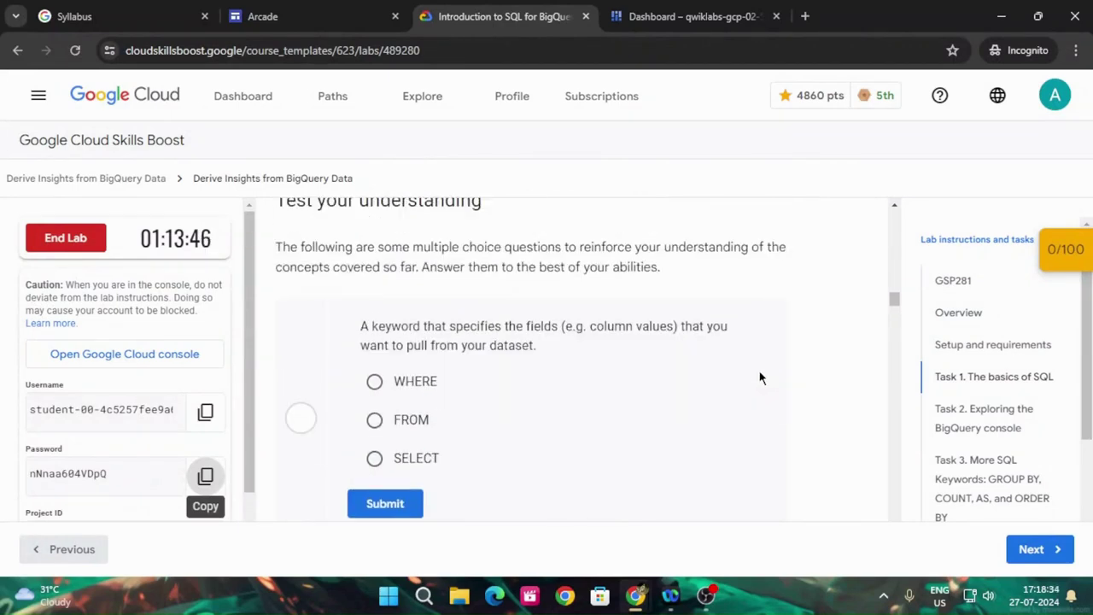
{"action": "left_click", "coordinate": [394, 459]}
{"action": "left_click", "coordinate": [385, 504]}
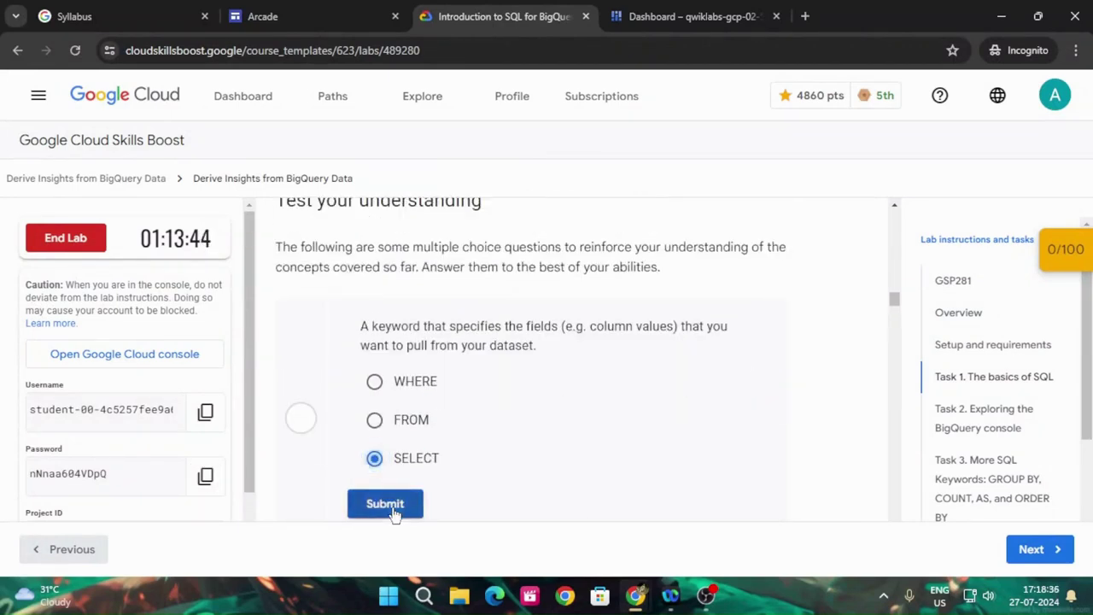
- Submit FROM for the question on which tables to pull data from, and WHERE for the one on filtering column values
{"action": "scroll", "coordinate": [688, 434], "scroll_direction": "down", "scroll_amount": 4}
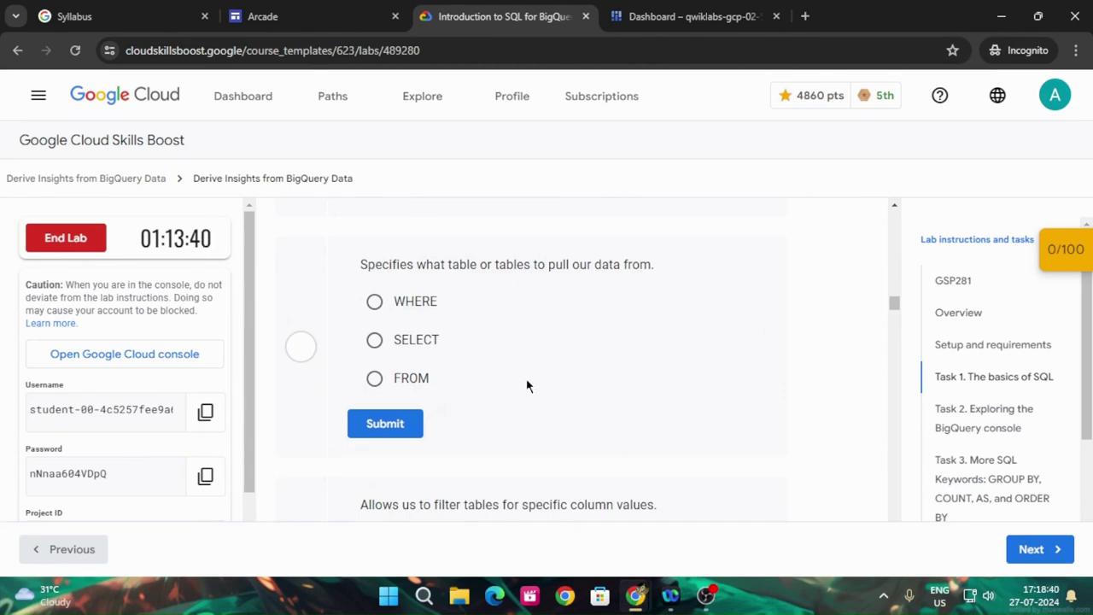
{"action": "left_click", "coordinate": [374, 378]}
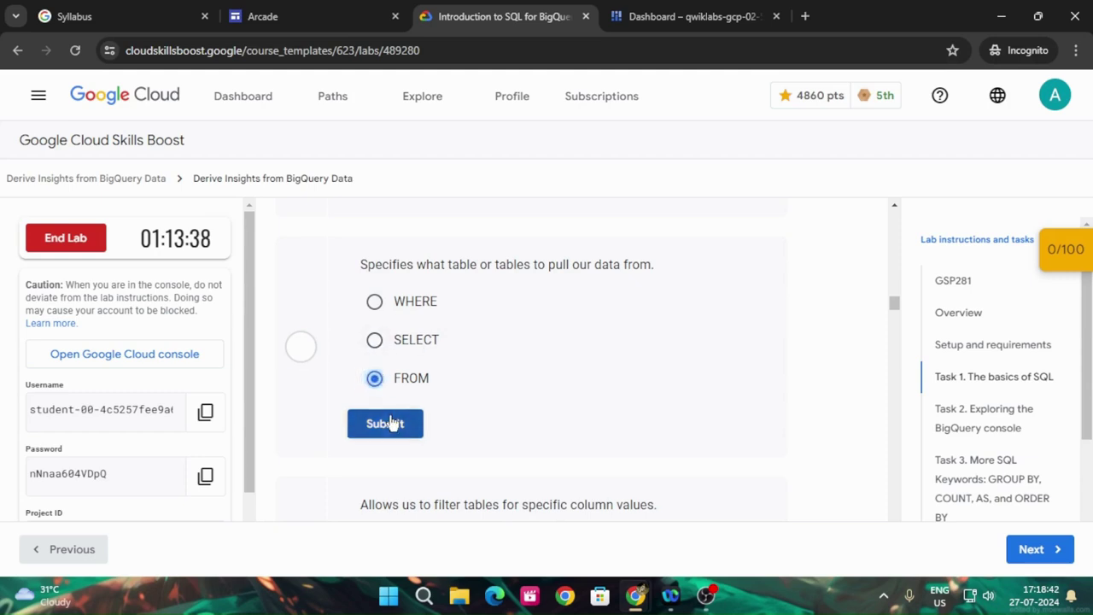
{"action": "left_click", "coordinate": [389, 423]}
{"action": "scroll", "coordinate": [825, 388], "scroll_direction": "down", "scroll_amount": 3}
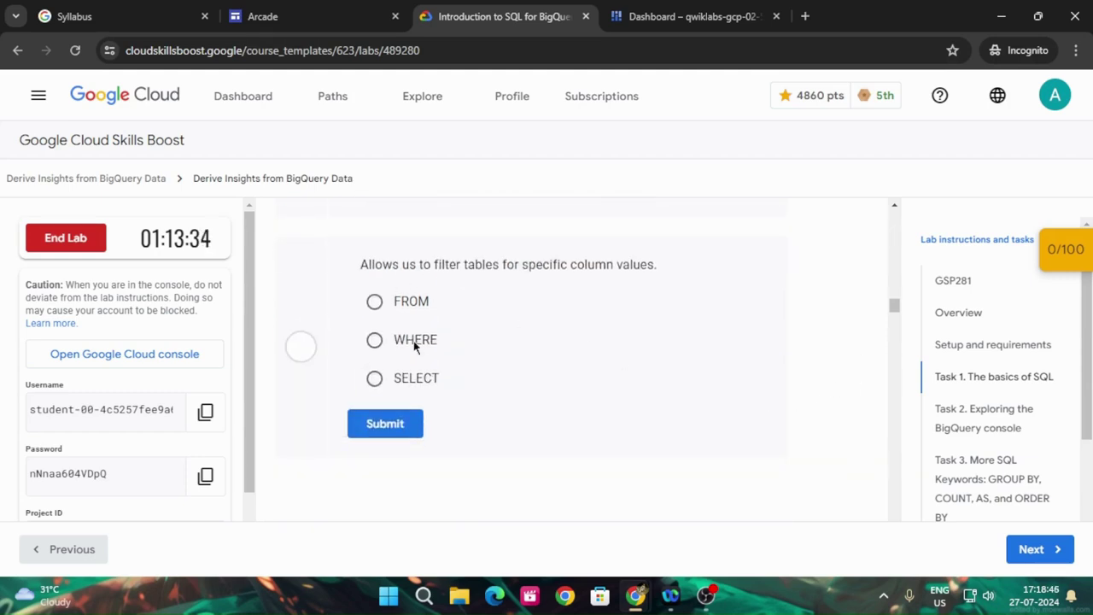
{"action": "left_click", "coordinate": [374, 340]}
{"action": "left_click", "coordinate": [385, 424]}
- Review the Task 2 instructions up to Uploading queryable data, then open BigQuery in the Cloud console and dismiss its welcome message
{"action": "scroll", "coordinate": [570, 374], "scroll_direction": "down", "scroll_amount": 5}
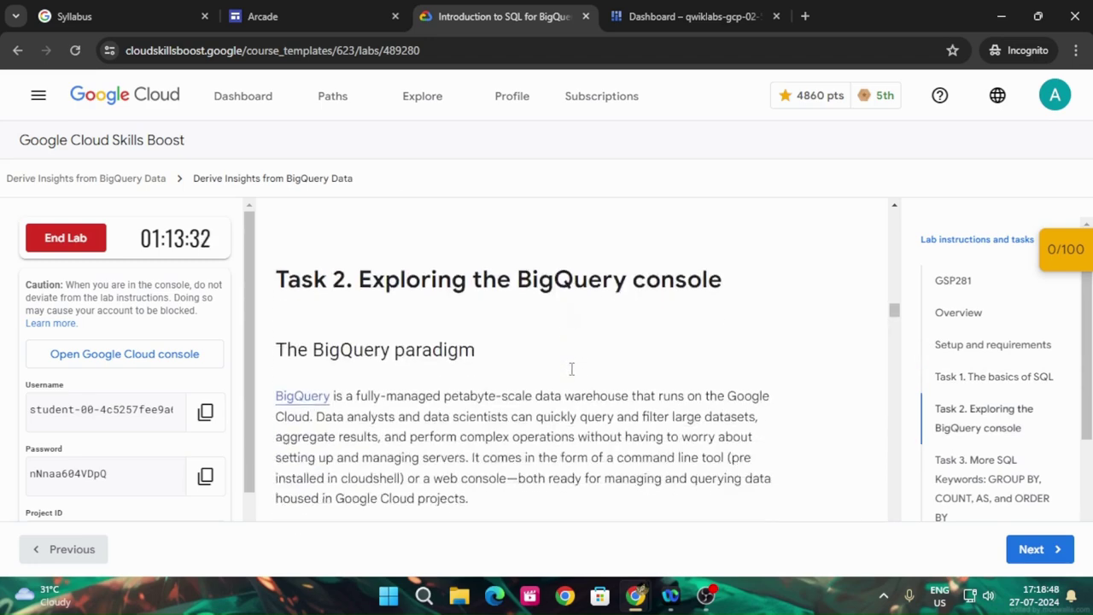
{"action": "scroll", "coordinate": [572, 369], "scroll_direction": "down", "scroll_amount": 8}
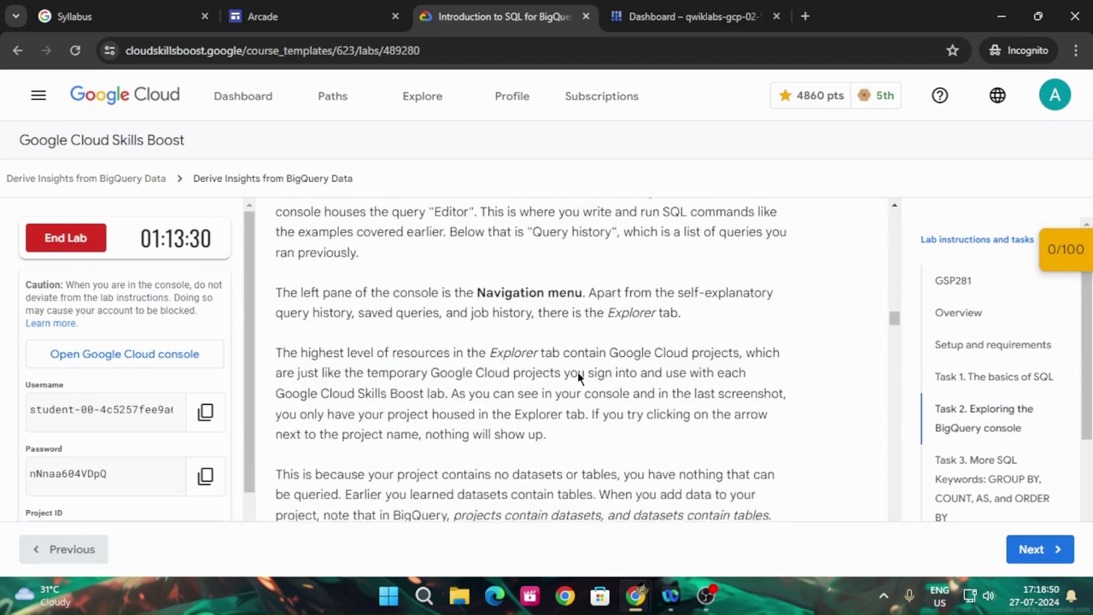
{"action": "scroll", "coordinate": [578, 371], "scroll_direction": "down", "scroll_amount": 5}
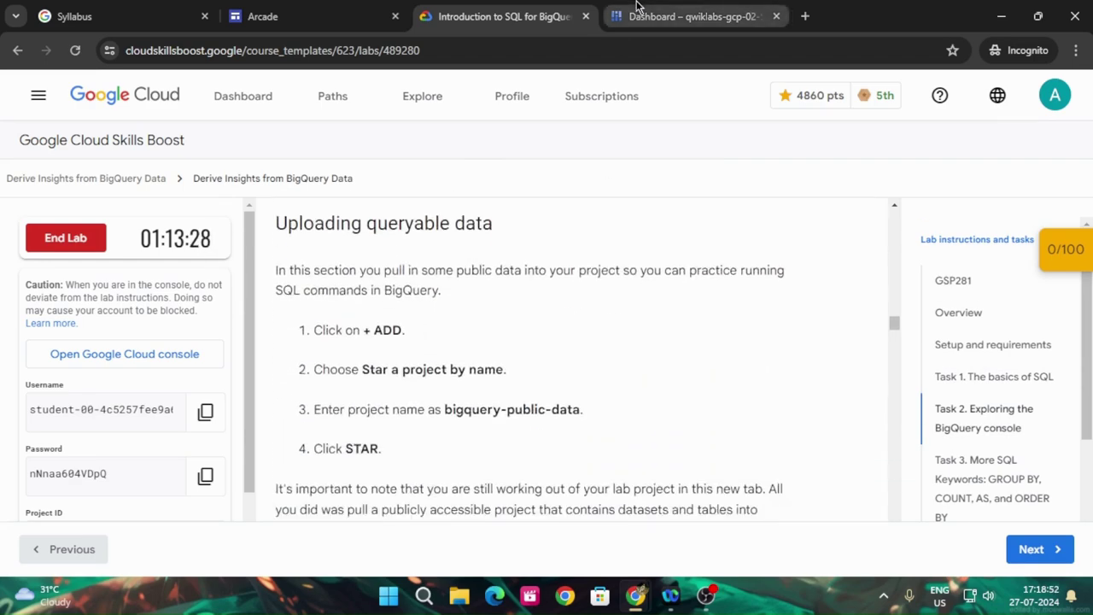
{"action": "left_click", "coordinate": [636, 7]}
{"action": "left_click", "coordinate": [480, 88]}
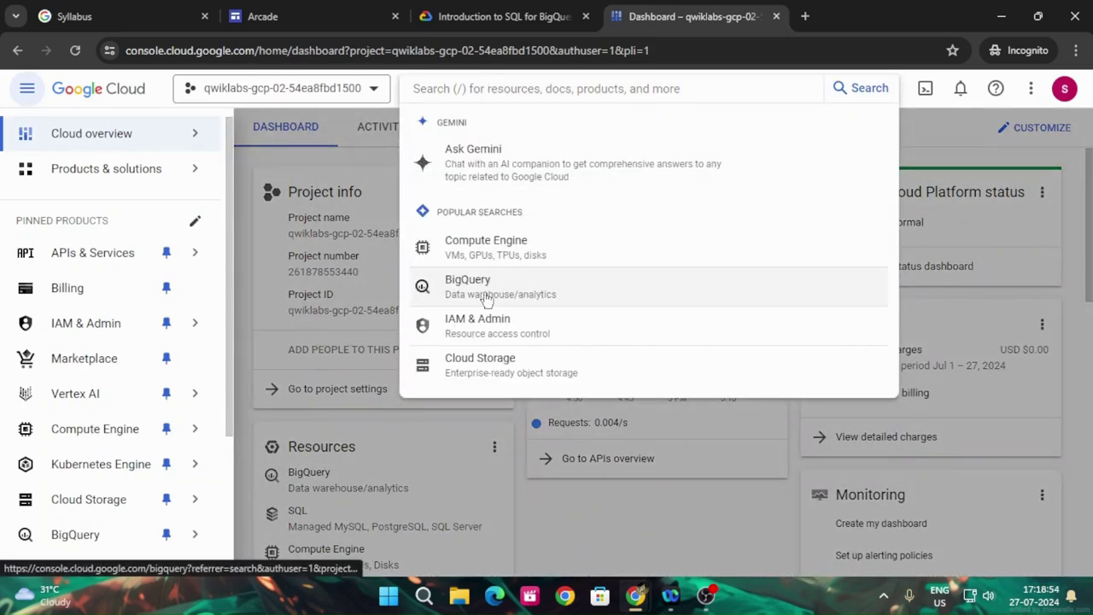
{"action": "left_click", "coordinate": [484, 295]}
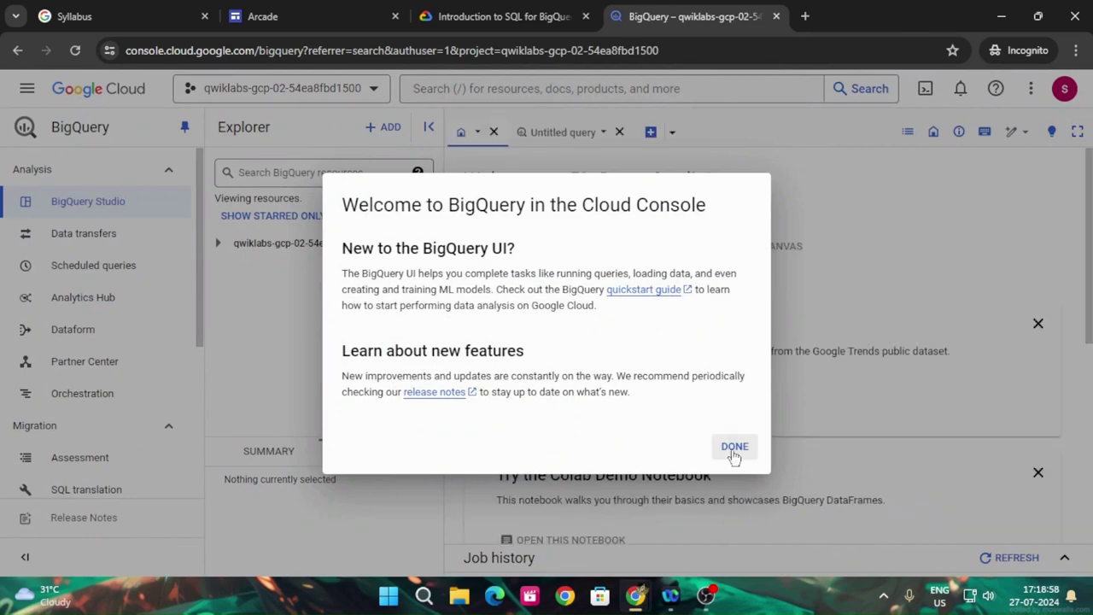
{"action": "left_click", "coordinate": [734, 451]}
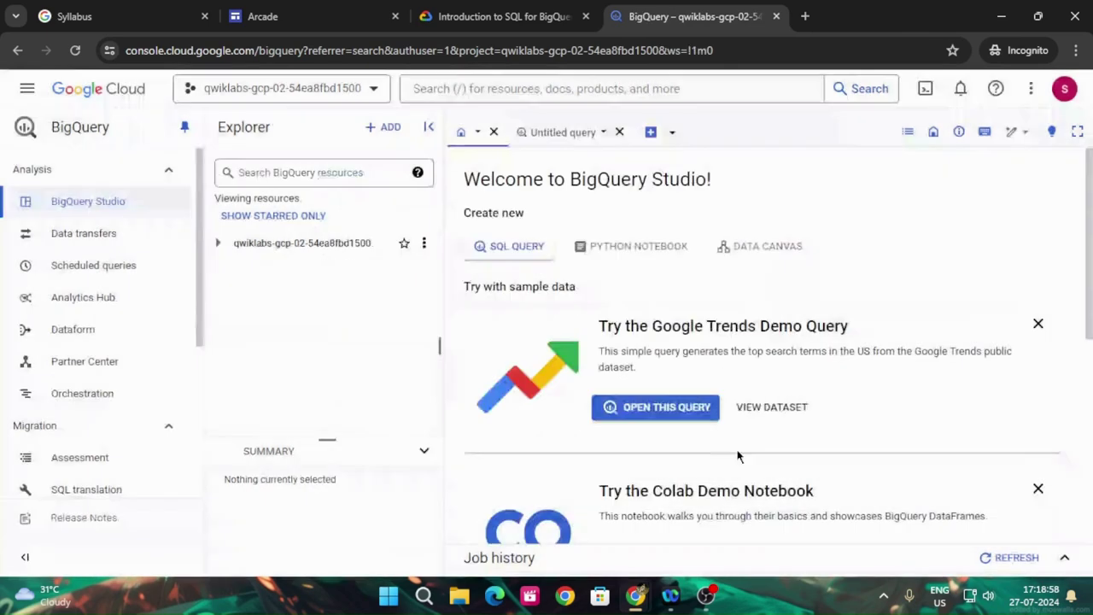
- Copy the project name bigquery-public-data from the lab instructions and star that project by name in the BigQuery Explorer
{"action": "left_click", "coordinate": [531, 7]}
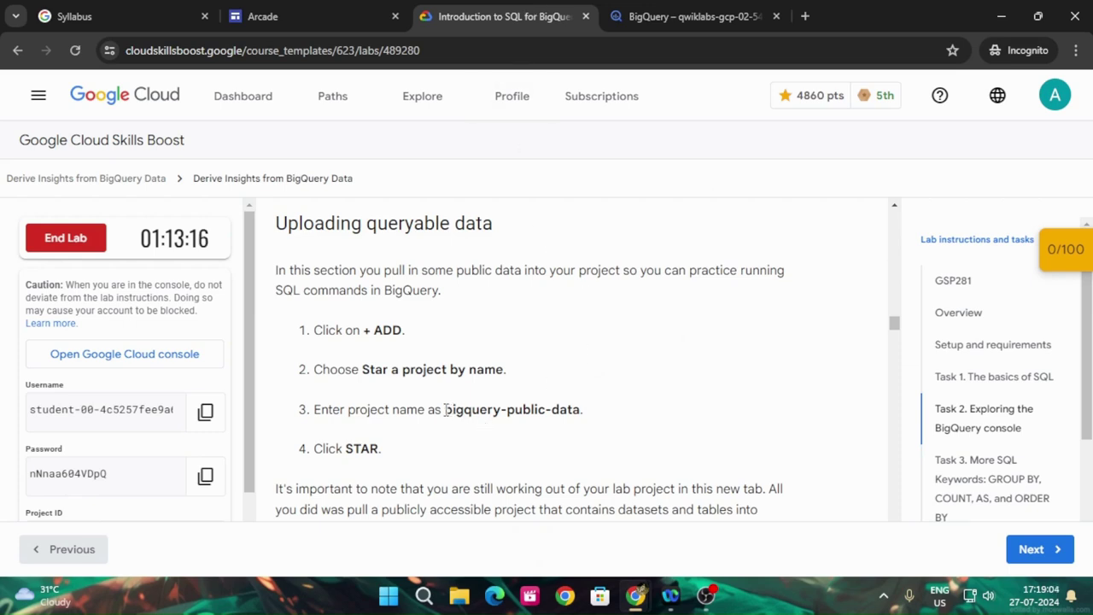
{"action": "left_click_drag", "start_coordinate": [444, 410], "coordinate": [570, 409]}
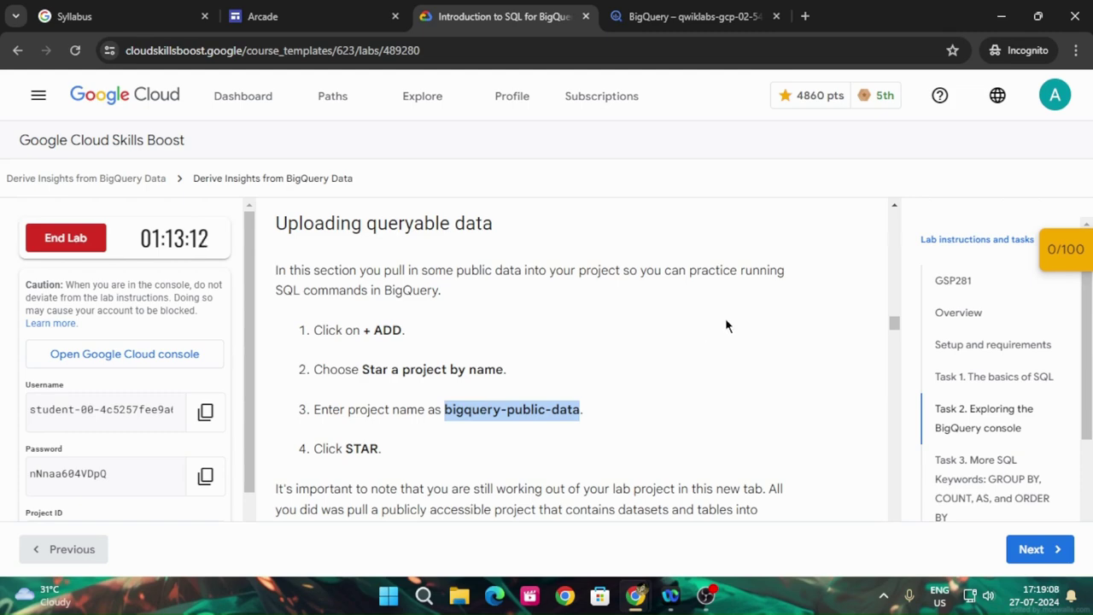
{"action": "left_click", "coordinate": [716, 12]}
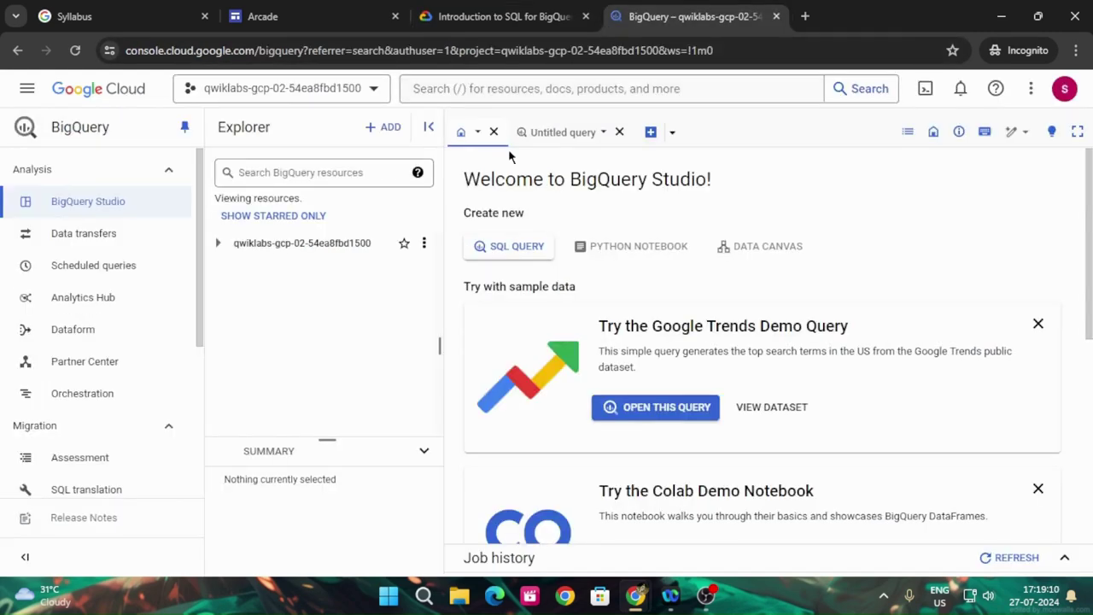
{"action": "left_click", "coordinate": [388, 130]}
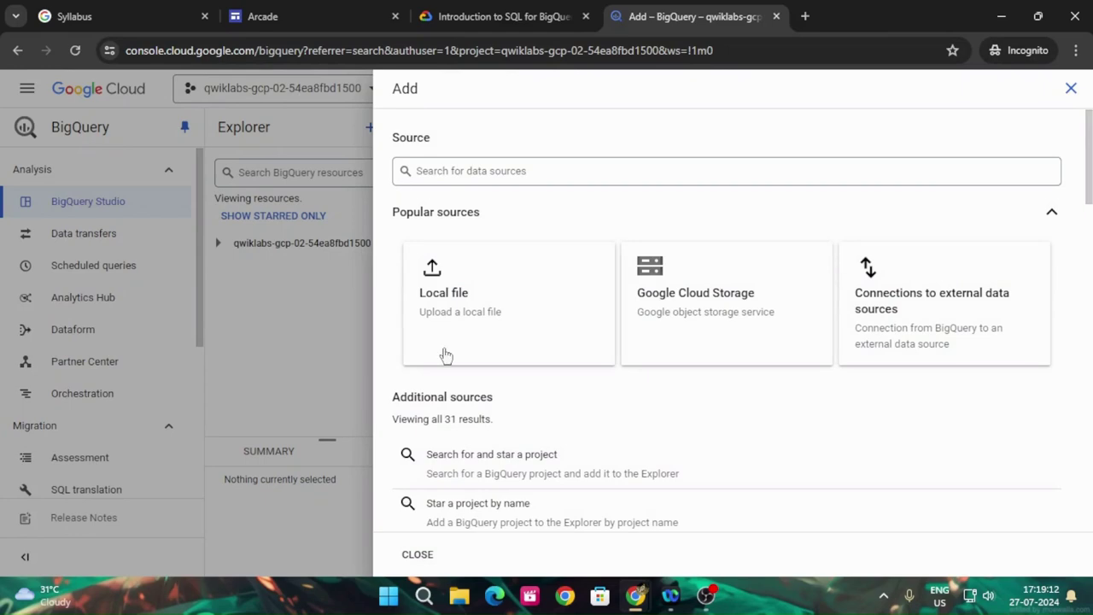
{"action": "left_click", "coordinate": [462, 513]}
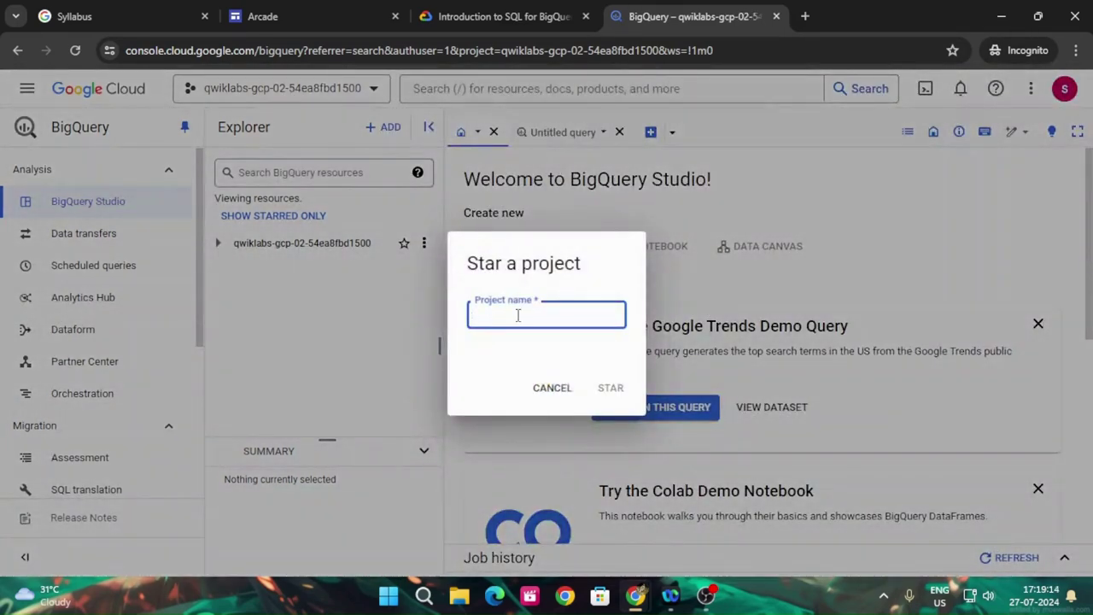
{"action": "type", "text": "bigquery-public-data"}
{"action": "left_click", "coordinate": [616, 388]}
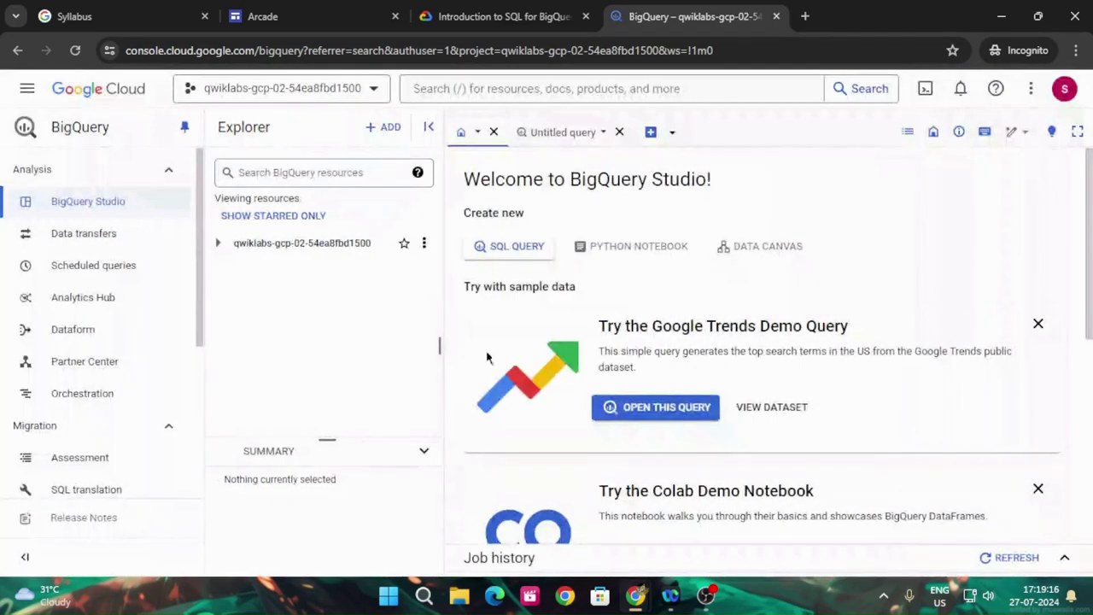
- Check the lab's dataset instructions and look through the bigquery-public-data datasets in the Explorer
{"action": "left_click", "coordinate": [469, 7]}
{"action": "scroll", "coordinate": [610, 393], "scroll_direction": "down", "scroll_amount": 10}
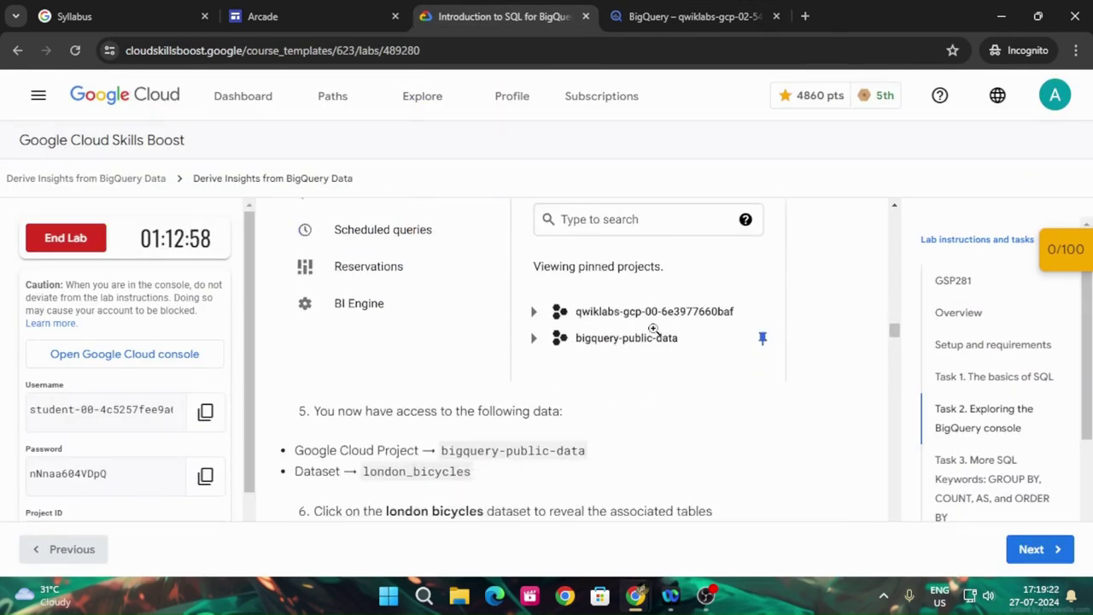
{"action": "left_click", "coordinate": [674, 13]}
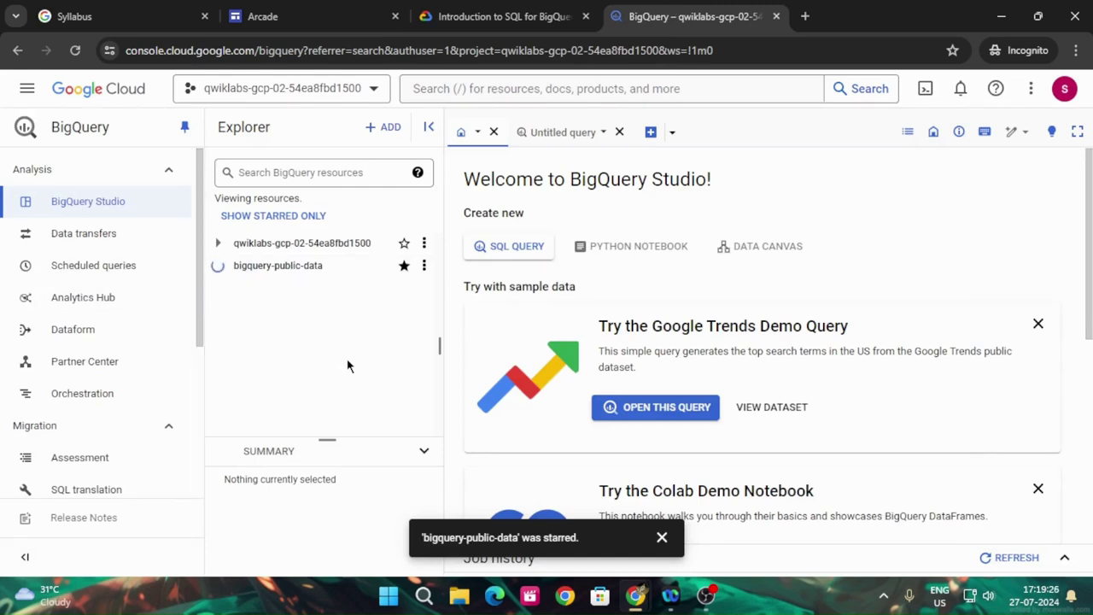
{"action": "scroll", "coordinate": [354, 359], "scroll_direction": "down", "scroll_amount": 10}
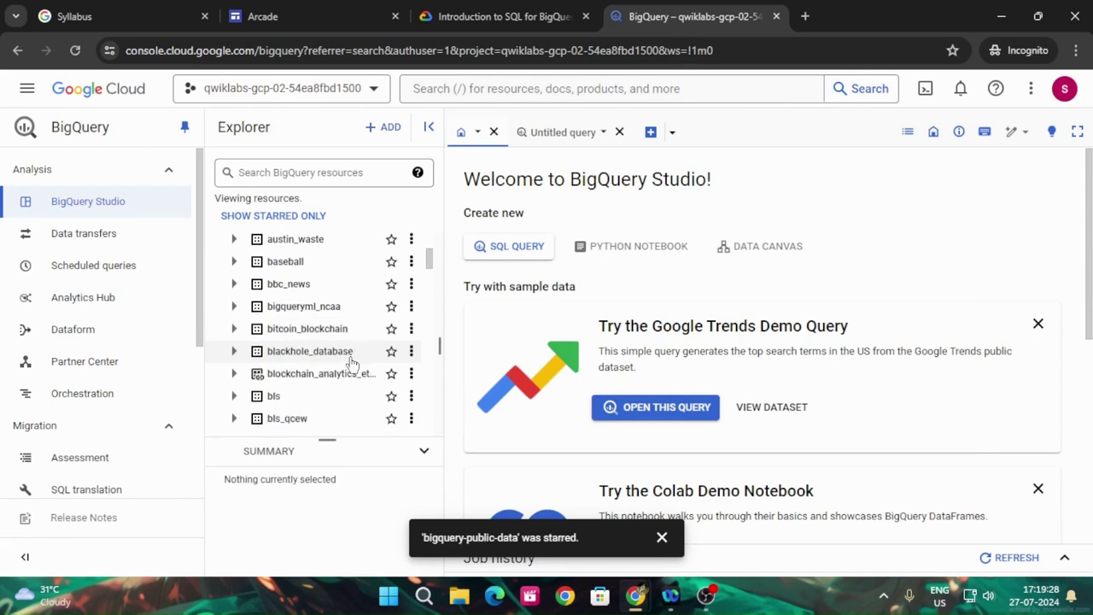
{"action": "scroll", "coordinate": [353, 363], "scroll_direction": "down", "scroll_amount": 10}
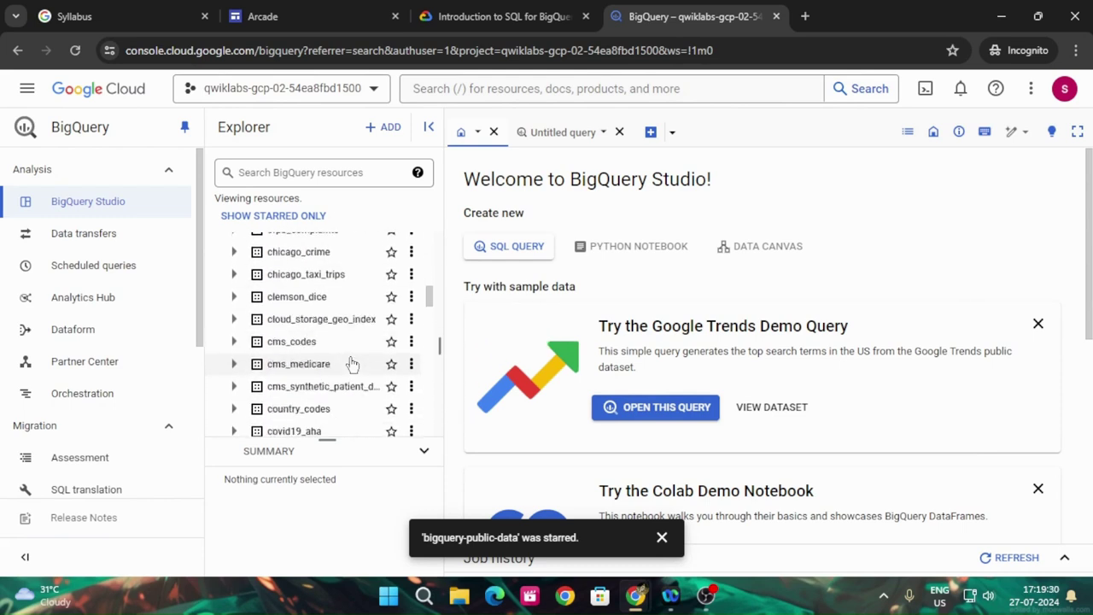
{"action": "scroll", "coordinate": [353, 362], "scroll_direction": "down", "scroll_amount": 10}
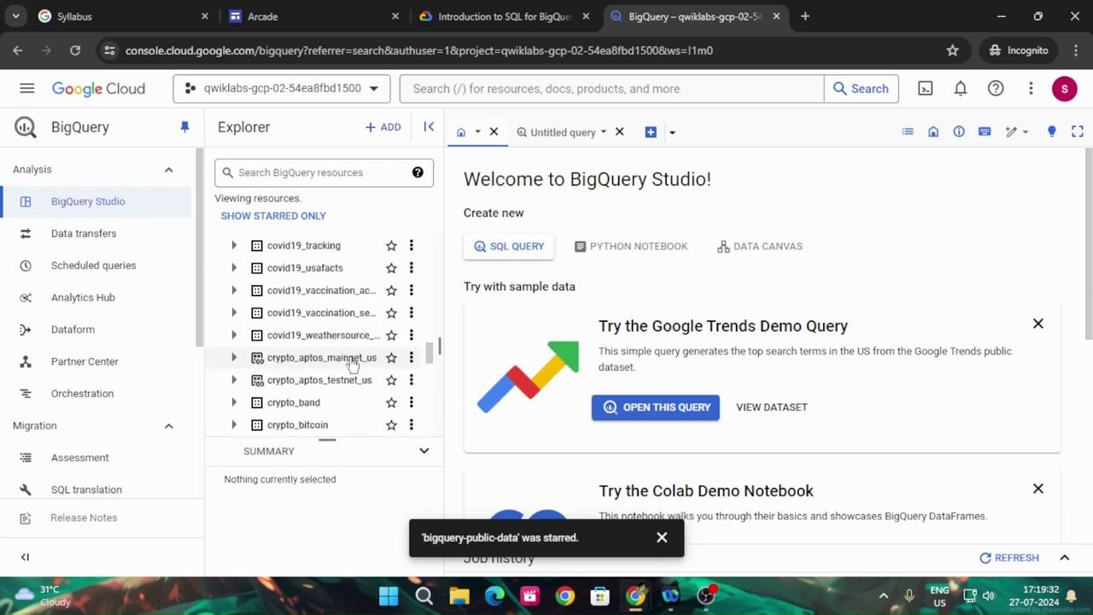
{"action": "scroll", "coordinate": [353, 363], "scroll_direction": "down", "scroll_amount": 6}
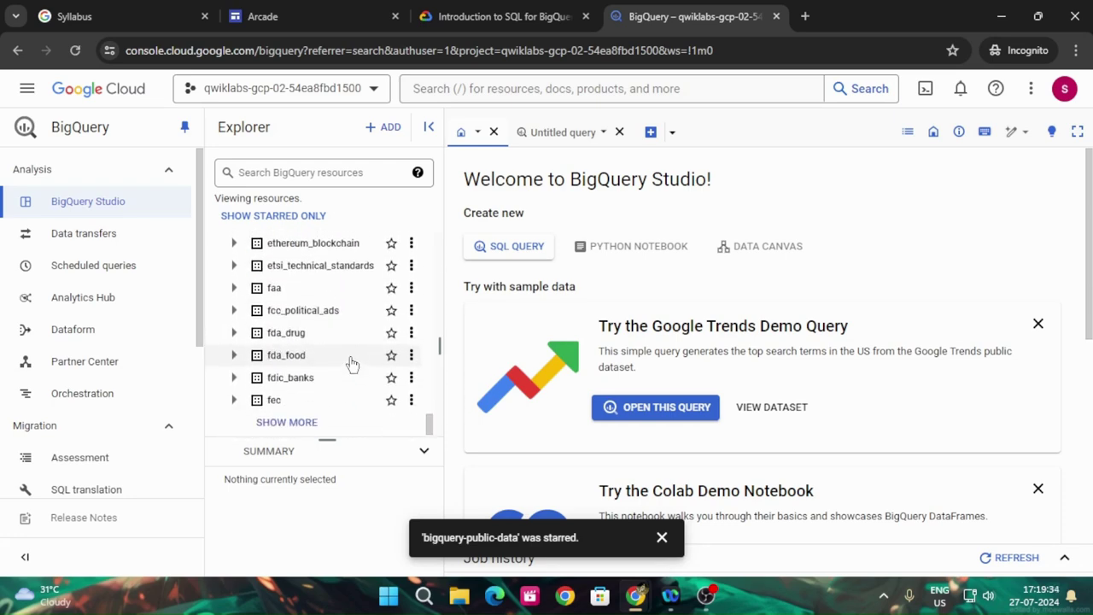
{"action": "scroll", "coordinate": [349, 364], "scroll_direction": "up", "scroll_amount": 3}
- Copy the query selecting end_station_name from the cycle_hire table out of the Task 2 lab instructions
{"action": "left_click", "coordinate": [527, 18]}
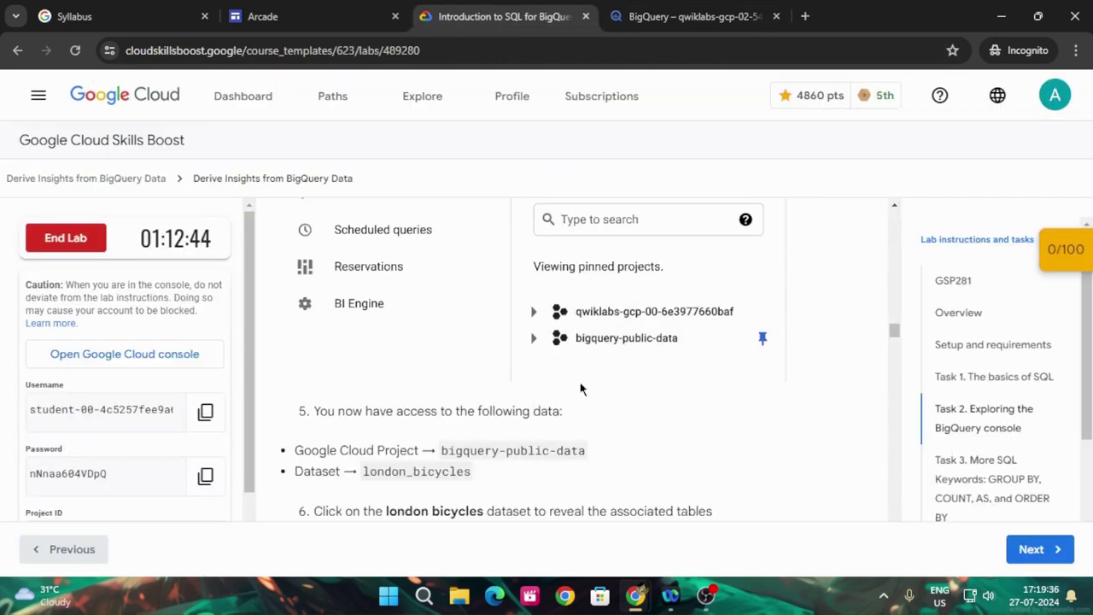
{"action": "scroll", "coordinate": [598, 472], "scroll_direction": "down", "scroll_amount": 1}
{"action": "scroll", "coordinate": [552, 453], "scroll_direction": "down", "scroll_amount": 1}
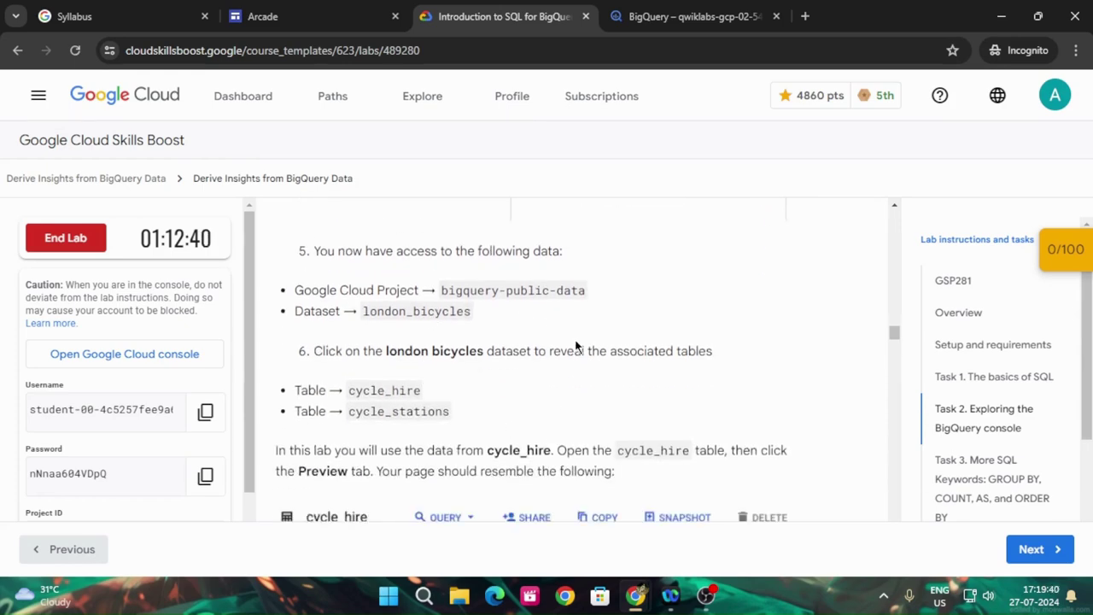
{"action": "scroll", "coordinate": [574, 348], "scroll_direction": "down", "scroll_amount": 4}
{"action": "scroll", "coordinate": [576, 349], "scroll_direction": "down", "scroll_amount": 8}
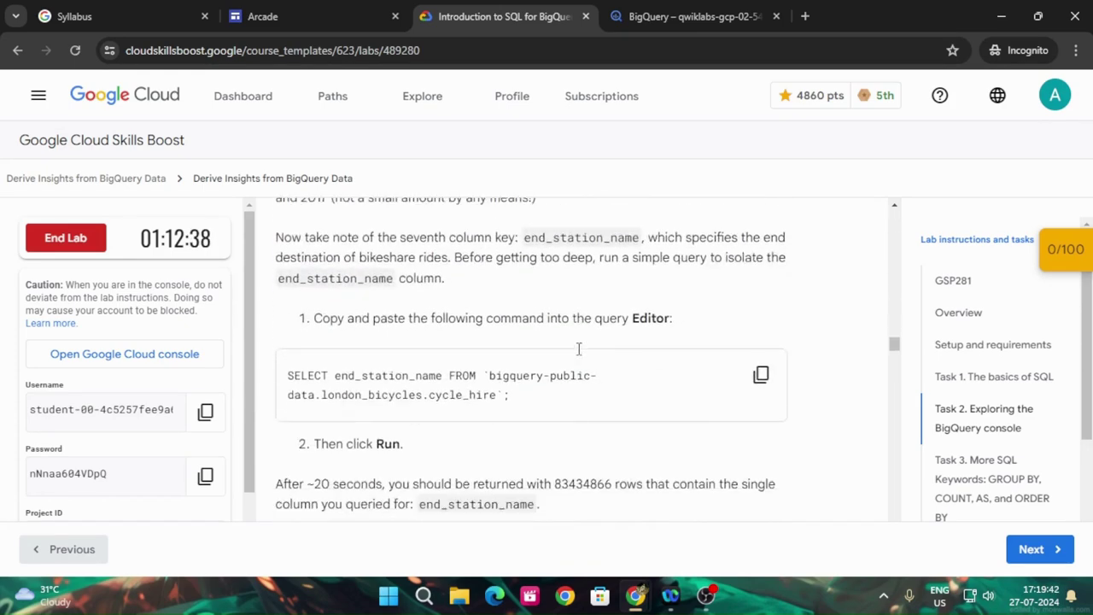
{"action": "left_click", "coordinate": [761, 373]}
- Run SELECT end_station_name FROM `bigquery-public-data.london_bicycles.cycle_hire`; in a new BigQuery query and dismiss the starred-project notification
{"action": "left_click", "coordinate": [675, 16]}
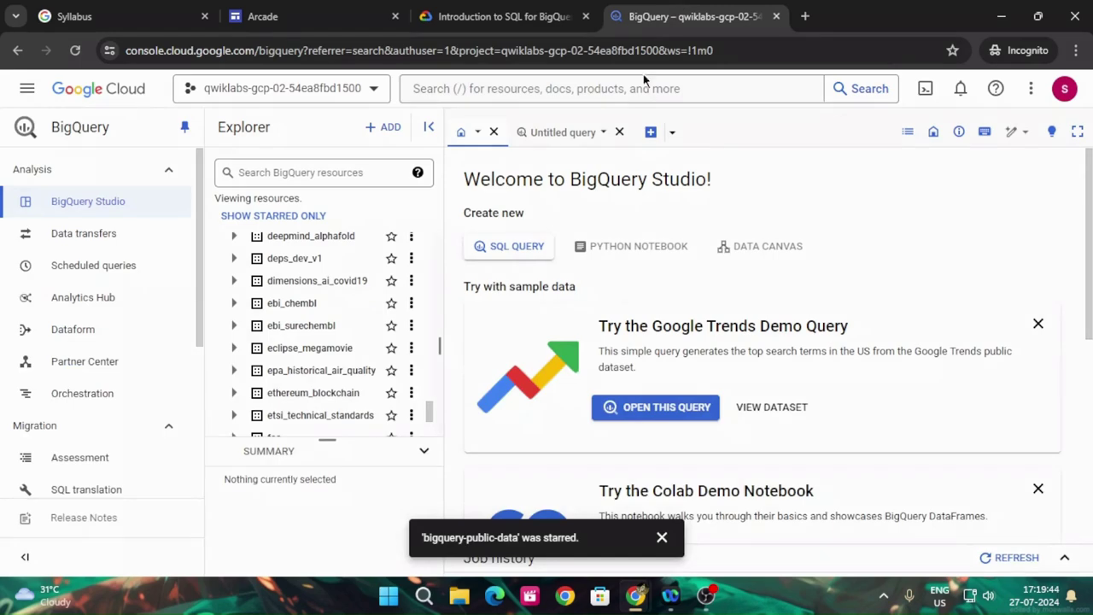
{"action": "left_click", "coordinate": [650, 132]}
{"action": "key", "text": "ctrl+v"}
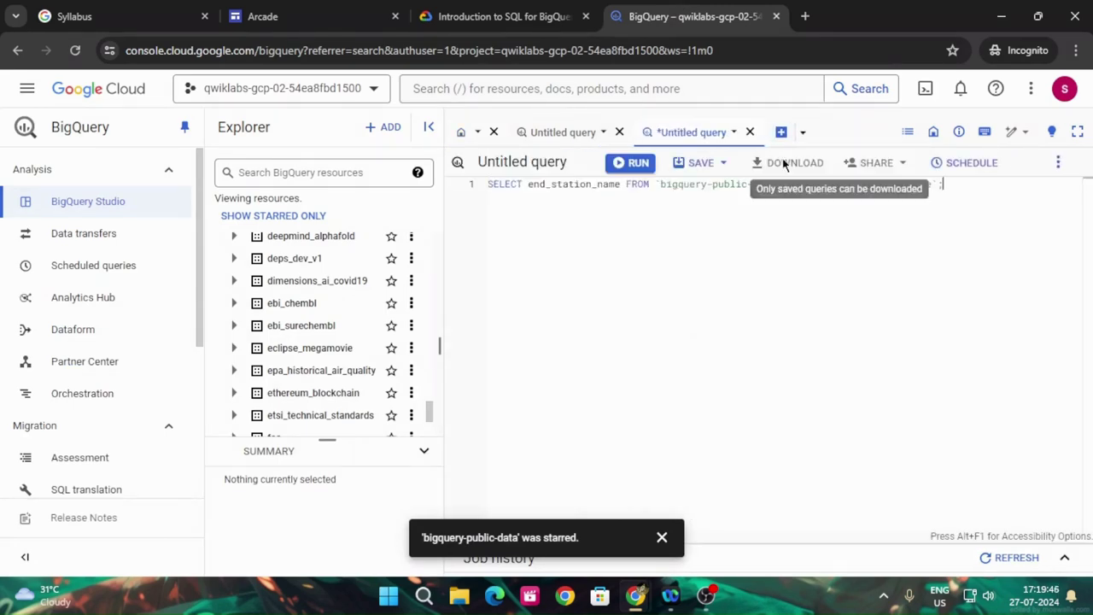
{"action": "left_click", "coordinate": [631, 162]}
{"action": "left_click", "coordinate": [662, 537]}
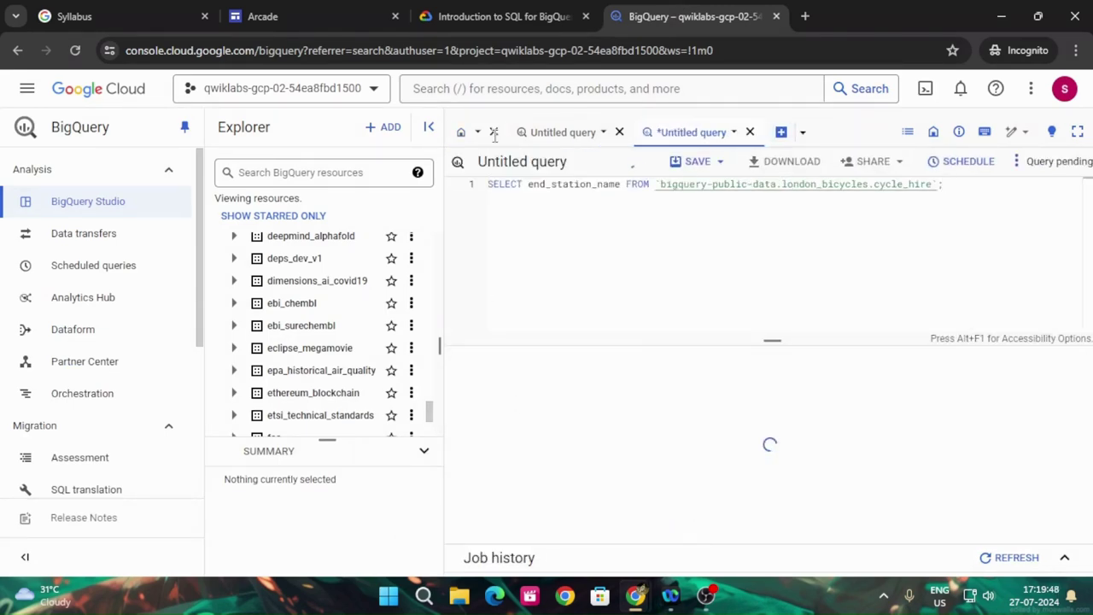
- Copy the lab's WHERE query and run SELECT * FROM `bigquery-public-data.london_bicycles.cycle_hire` WHERE duration>=1200; in a new BigQuery query
{"action": "left_click", "coordinate": [504, 16]}
{"action": "scroll", "coordinate": [586, 283], "scroll_direction": "down", "scroll_amount": 4}
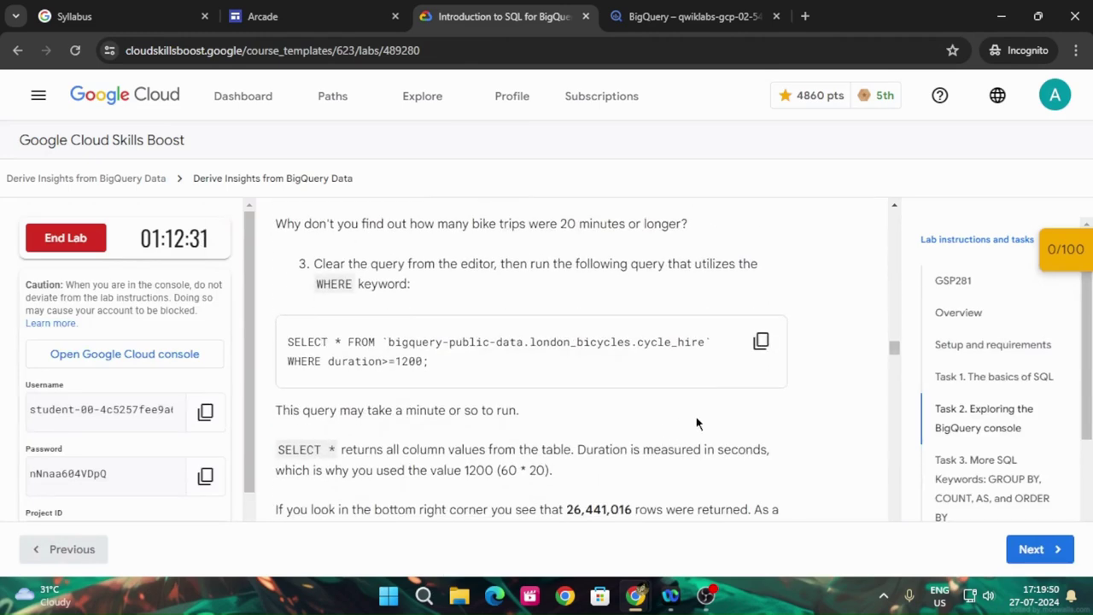
{"action": "left_click", "coordinate": [760, 342]}
{"action": "left_click", "coordinate": [651, 10]}
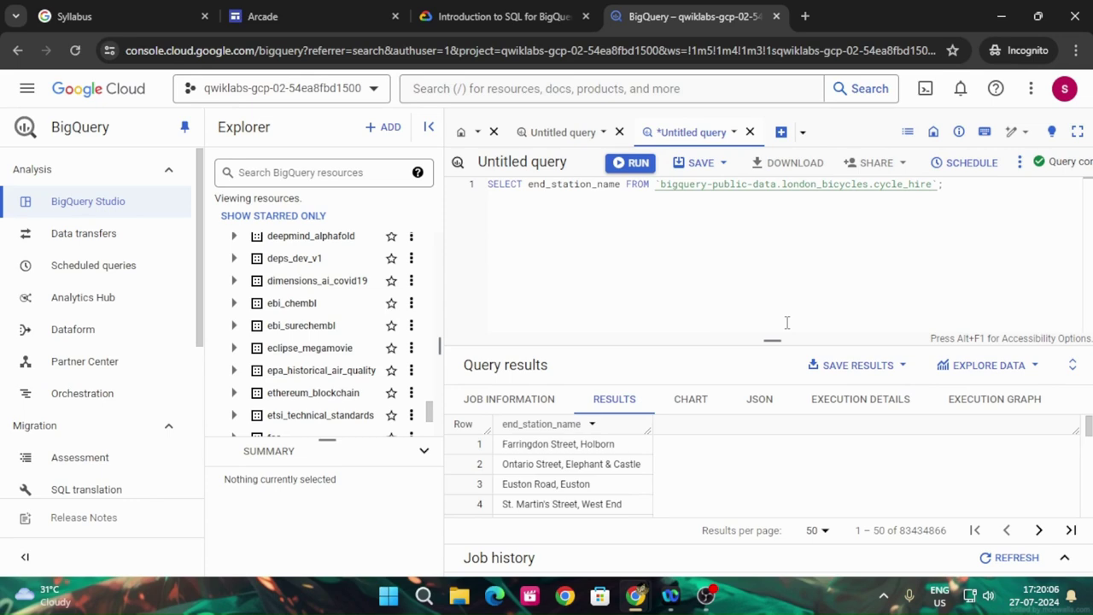
{"action": "left_click", "coordinate": [780, 133]}
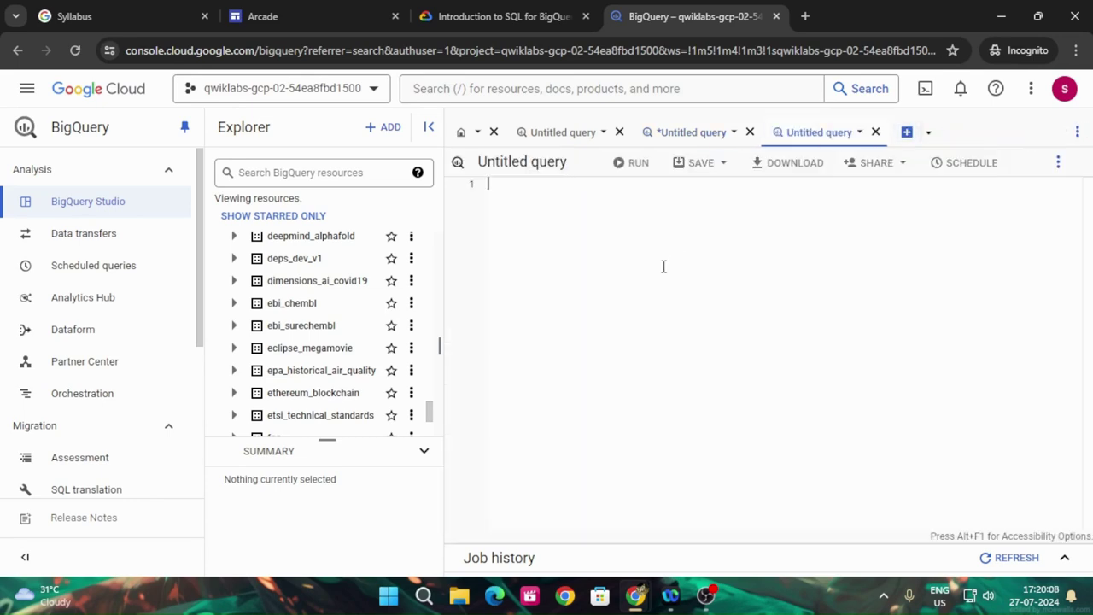
{"action": "key", "text": "ctrl+v"}
{"action": "left_click", "coordinate": [630, 163]}
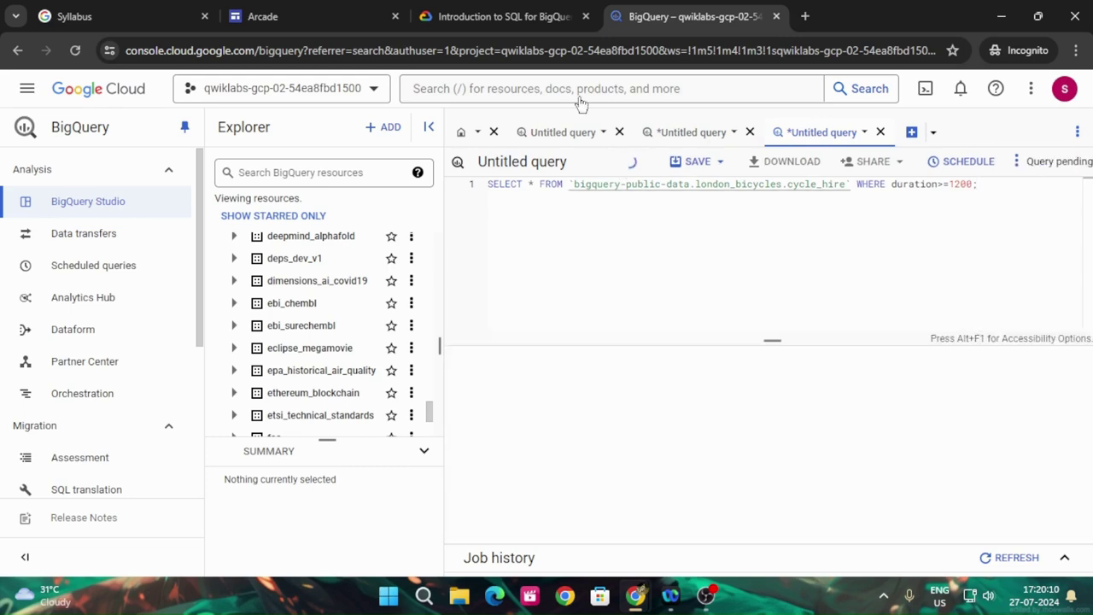
- Copy the Task 3 GROUP BY query from the lab and run it in a new BigQuery query, selecting start_station_name from cycle_hire grouped by start_station_name
{"action": "key", "text": "ctrl+shift+Tab"}
{"action": "scroll", "coordinate": [591, 417], "scroll_direction": "down", "scroll_amount": 6}
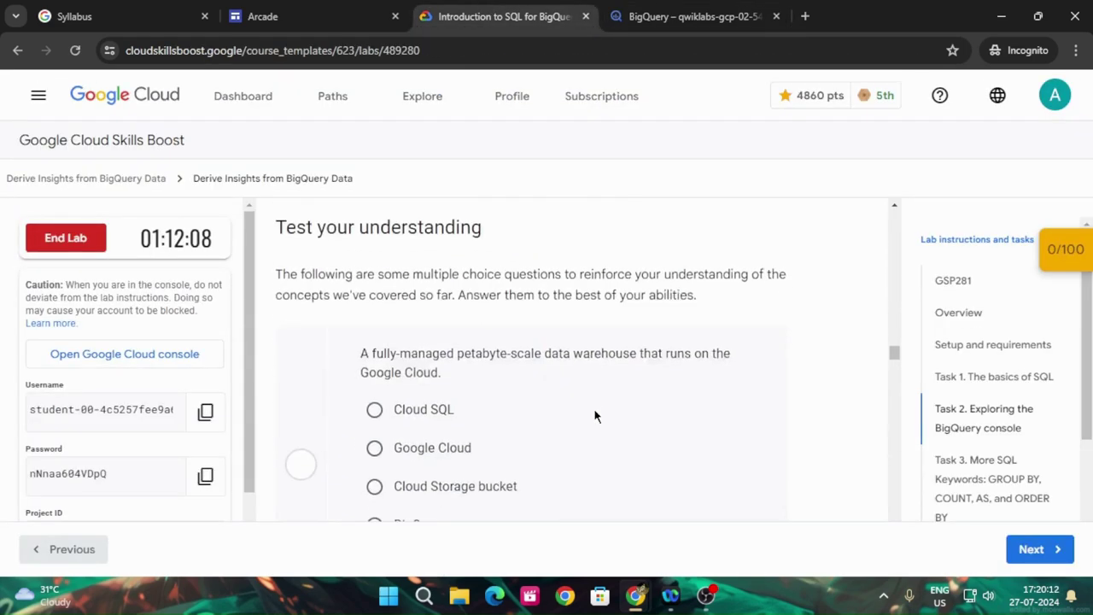
{"action": "scroll", "coordinate": [595, 416], "scroll_direction": "down", "scroll_amount": 10}
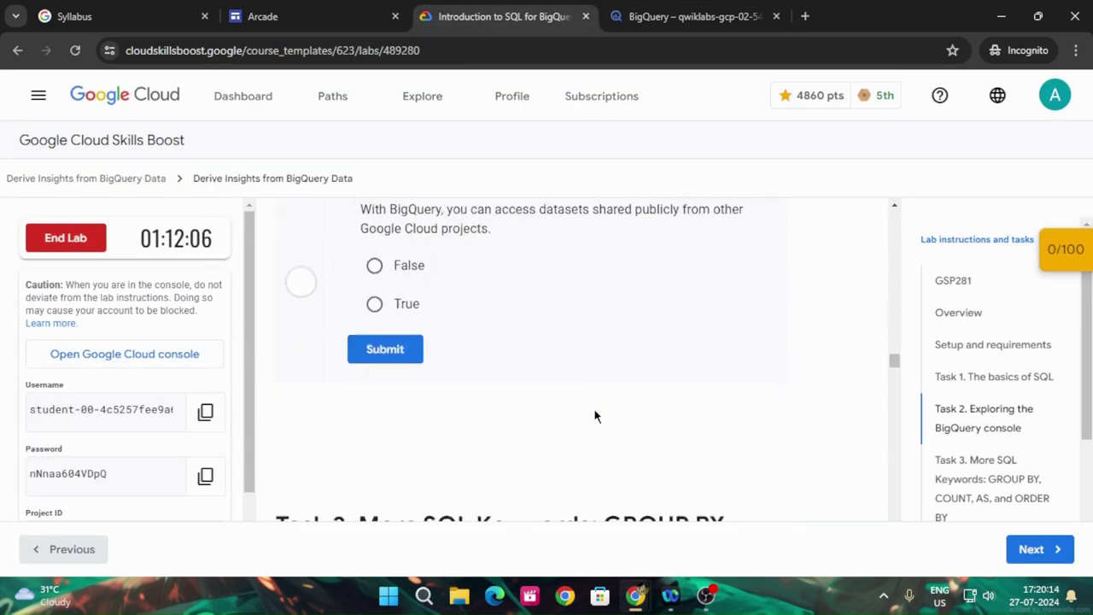
{"action": "scroll", "coordinate": [595, 416], "scroll_direction": "down", "scroll_amount": 3}
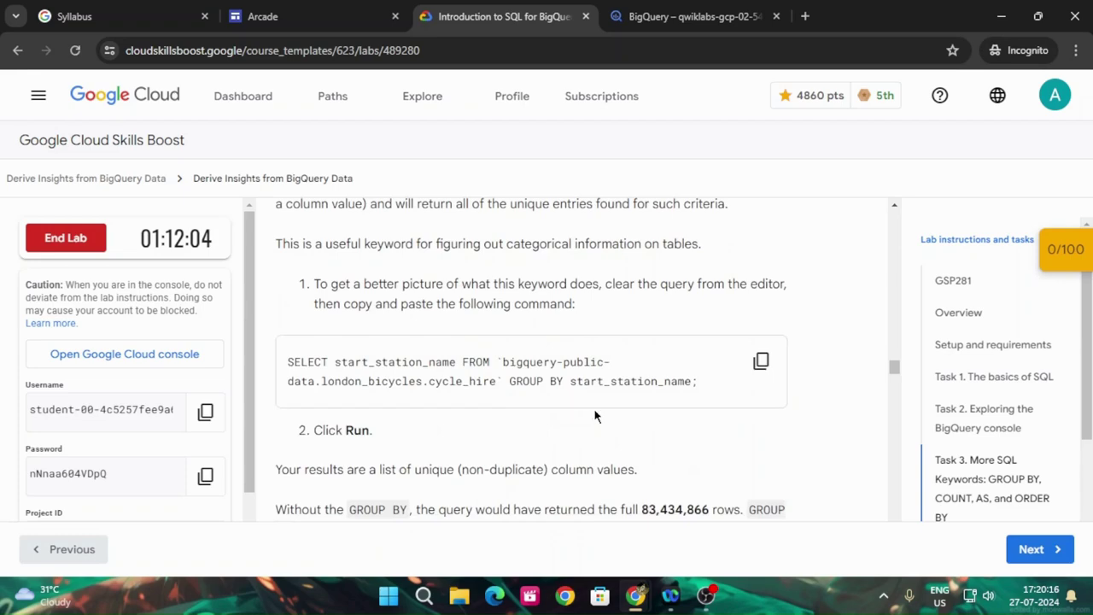
{"action": "left_click", "coordinate": [762, 360]}
{"action": "scroll", "coordinate": [671, 402], "scroll_direction": "down", "scroll_amount": 4}
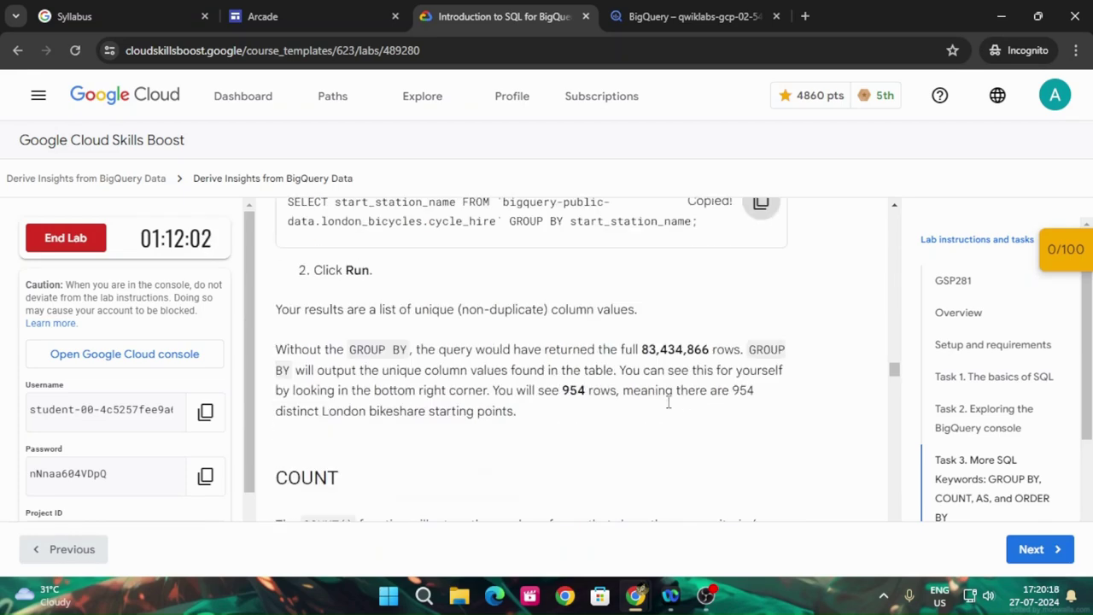
{"action": "left_click", "coordinate": [642, 14]}
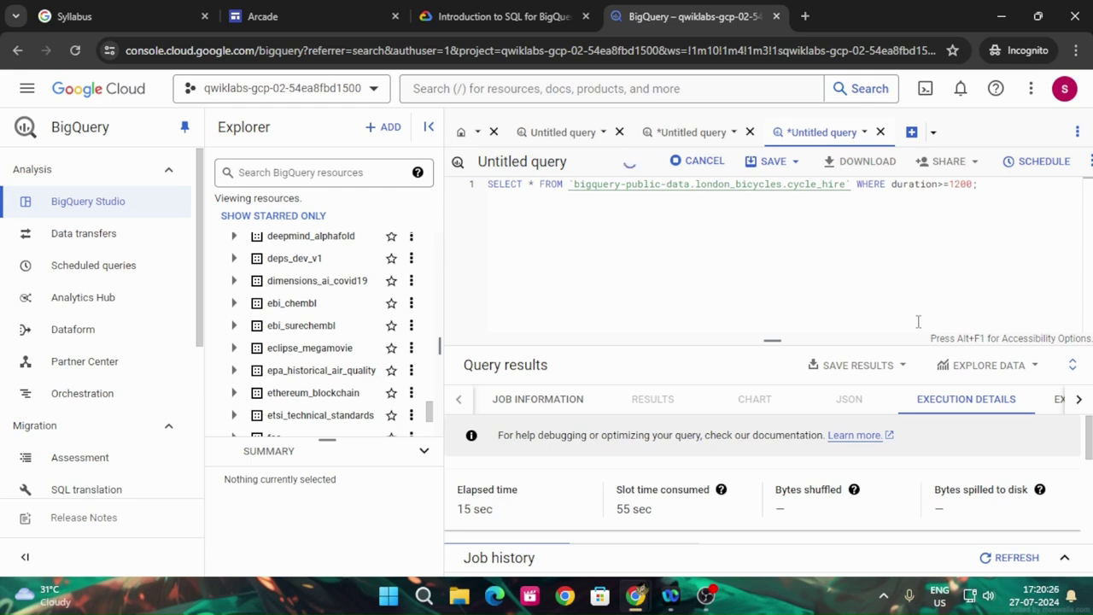
{"action": "left_click", "coordinate": [911, 132]}
{"action": "key", "text": "ctrl+v"}
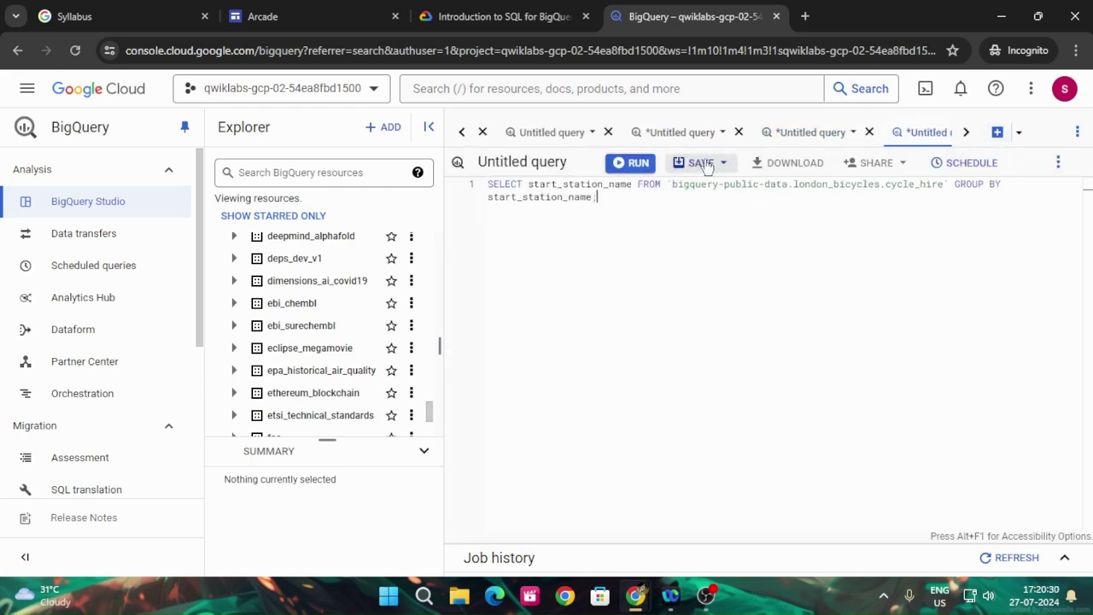
{"action": "left_click", "coordinate": [632, 162]}
- Copy the lab's COUNT query and run it in a new BigQuery query, selecting start_station_name, COUNT(*) from cycle_hire grouped by start_station_name
{"action": "left_click", "coordinate": [496, 16]}
{"action": "scroll", "coordinate": [507, 430], "scroll_direction": "down", "scroll_amount": 3}
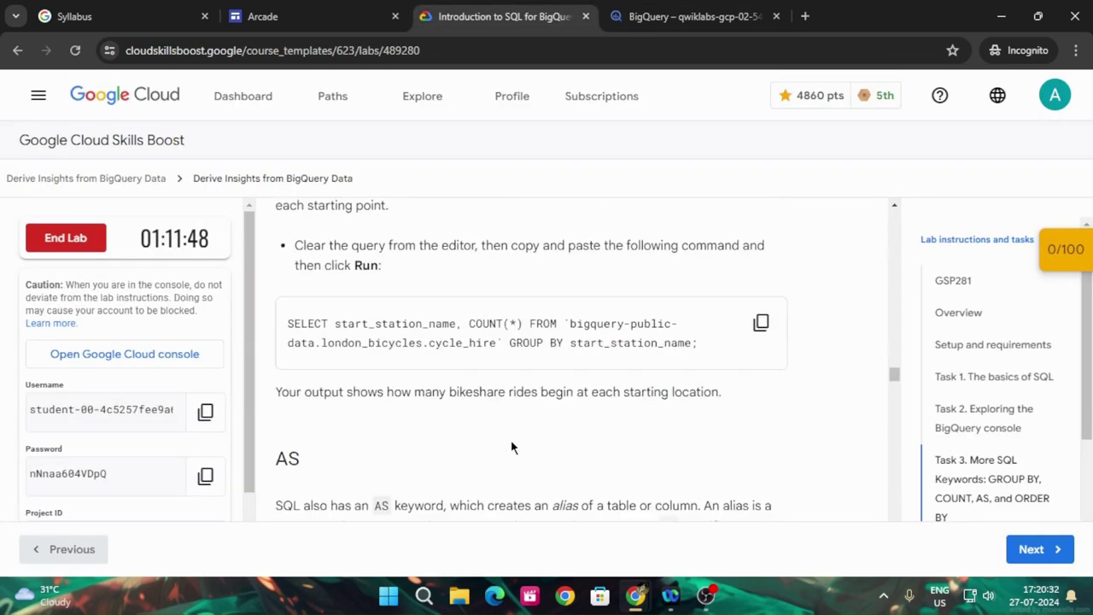
{"action": "scroll", "coordinate": [512, 446], "scroll_direction": "down", "scroll_amount": 2}
{"action": "scroll", "coordinate": [698, 365], "scroll_direction": "up", "scroll_amount": 2}
{"action": "left_click", "coordinate": [760, 324]}
{"action": "scroll", "coordinate": [635, 410], "scroll_direction": "down", "scroll_amount": 3}
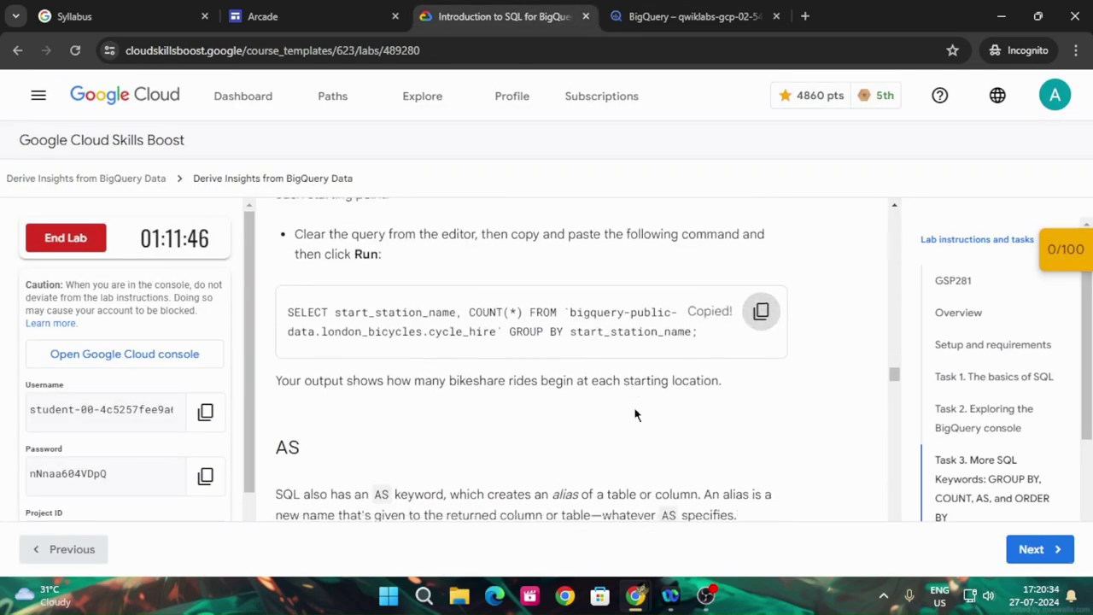
{"action": "left_click", "coordinate": [673, 27]}
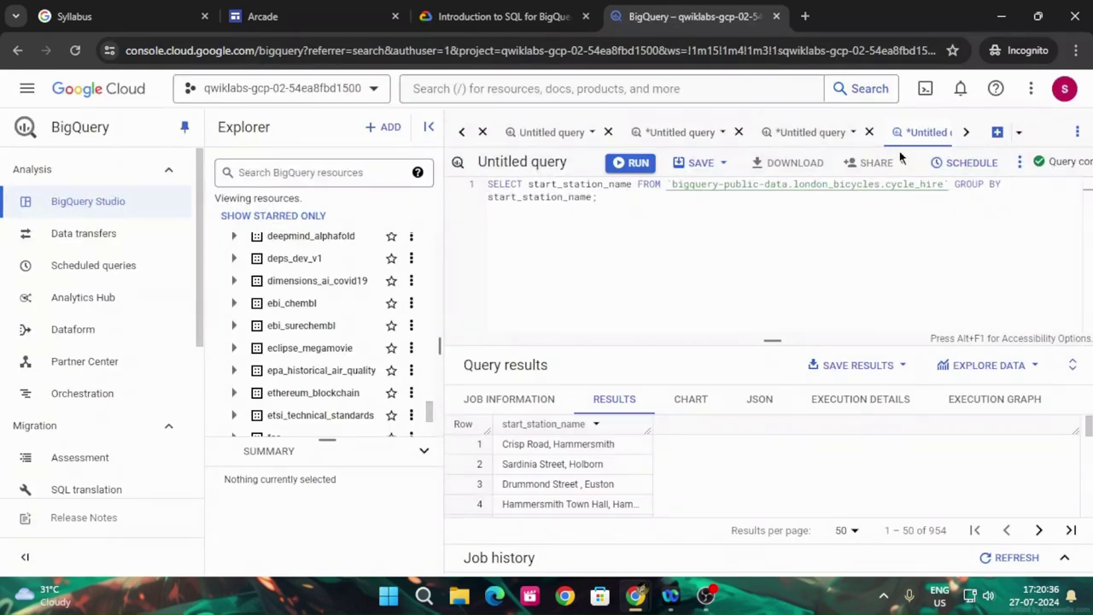
{"action": "left_click", "coordinate": [997, 132]}
{"action": "key", "text": "ctrl+v"}
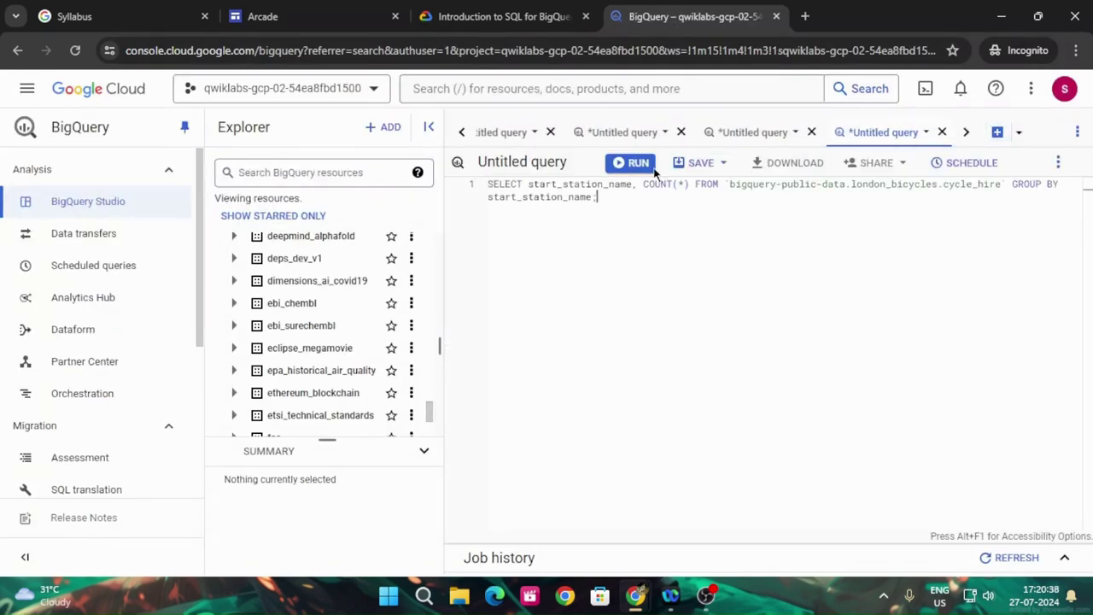
- Copy the lab's AS query and run it in a new BigQuery query, with COUNT(*) AS num_starts grouped by start_station_name
{"action": "left_click", "coordinate": [475, 8]}
{"action": "scroll", "coordinate": [603, 365], "scroll_direction": "down", "scroll_amount": 2}
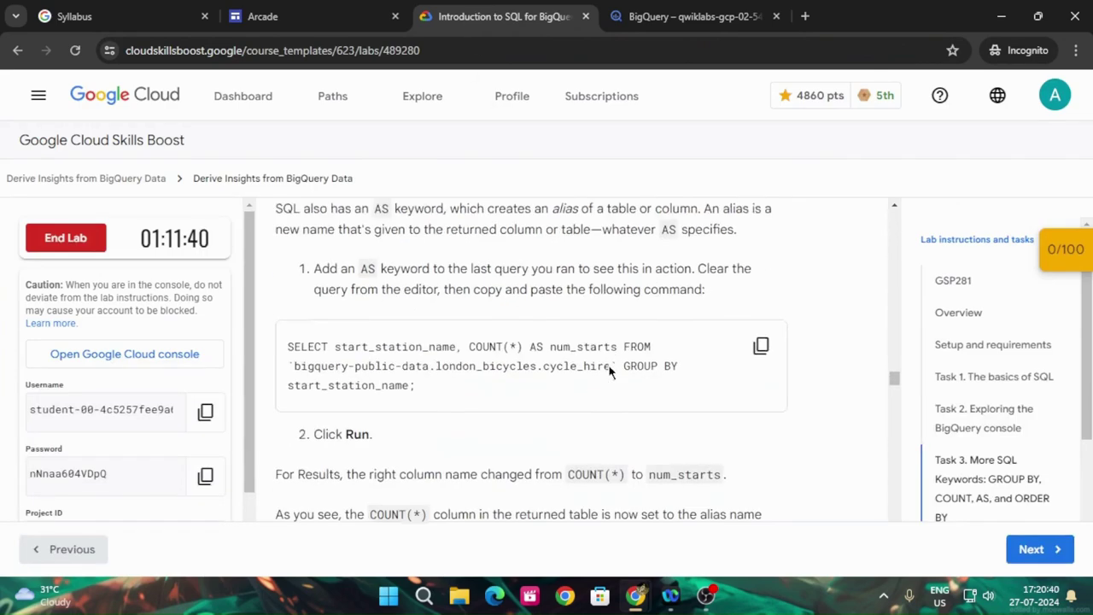
{"action": "left_click", "coordinate": [759, 321]}
{"action": "scroll", "coordinate": [726, 364], "scroll_direction": "down", "scroll_amount": 3}
{"action": "scroll", "coordinate": [727, 364], "scroll_direction": "down", "scroll_amount": 2}
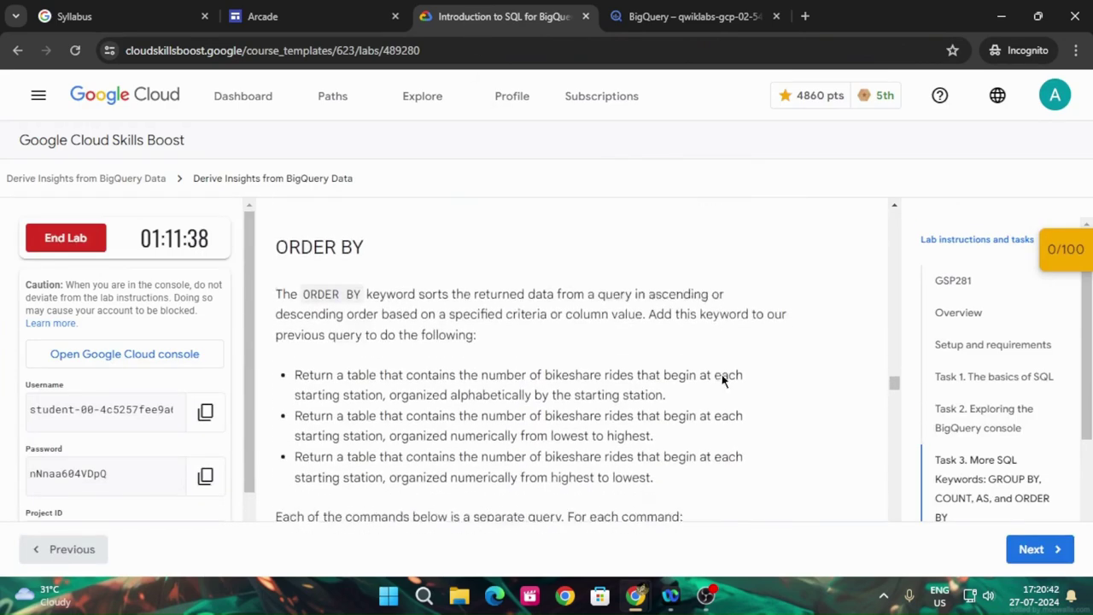
{"action": "left_click", "coordinate": [654, 12]}
{"action": "left_click", "coordinate": [996, 132]}
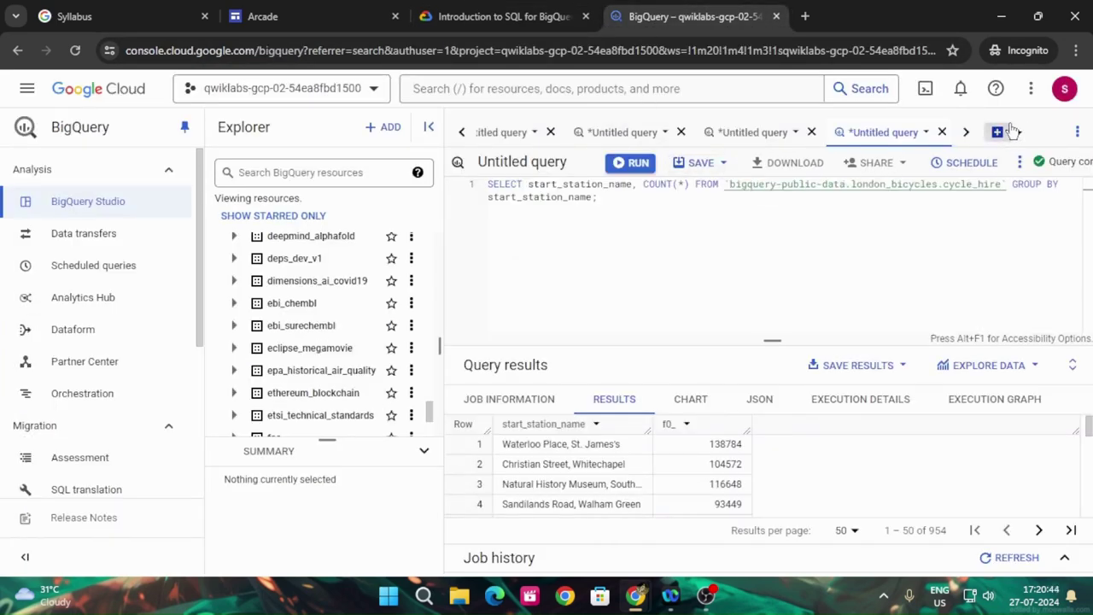
{"action": "key", "text": "ctrl+v"}
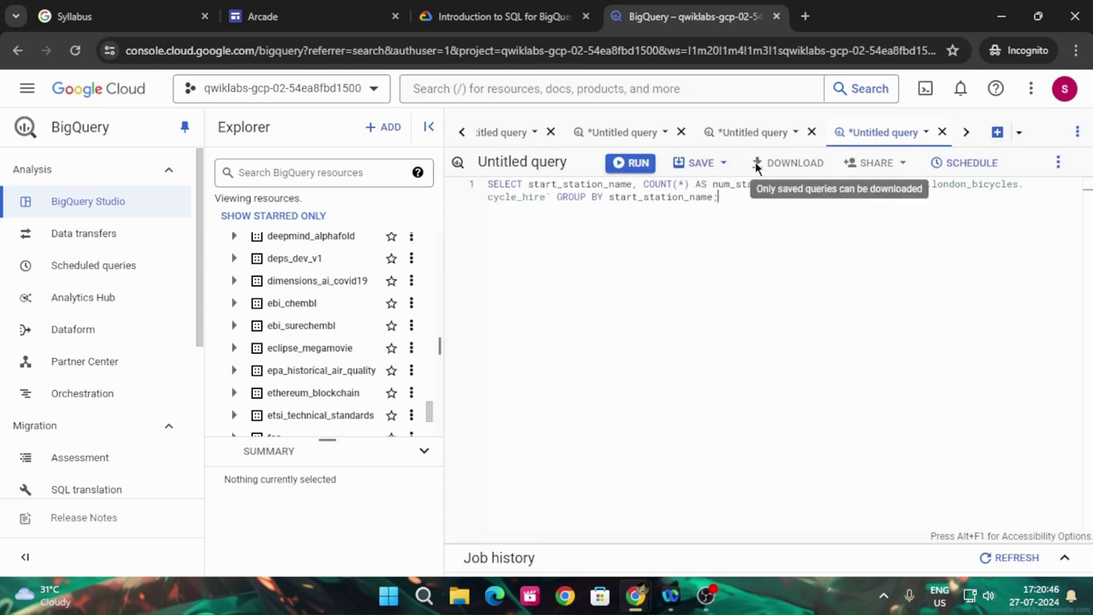
{"action": "left_click", "coordinate": [629, 162]}
- Copy the lab's first ORDER BY query and run it in a new BigQuery query, with COUNT(*) AS num ordered by start_station_name
{"action": "left_click", "coordinate": [478, 16]}
{"action": "scroll", "coordinate": [492, 331], "scroll_direction": "down", "scroll_amount": 1}
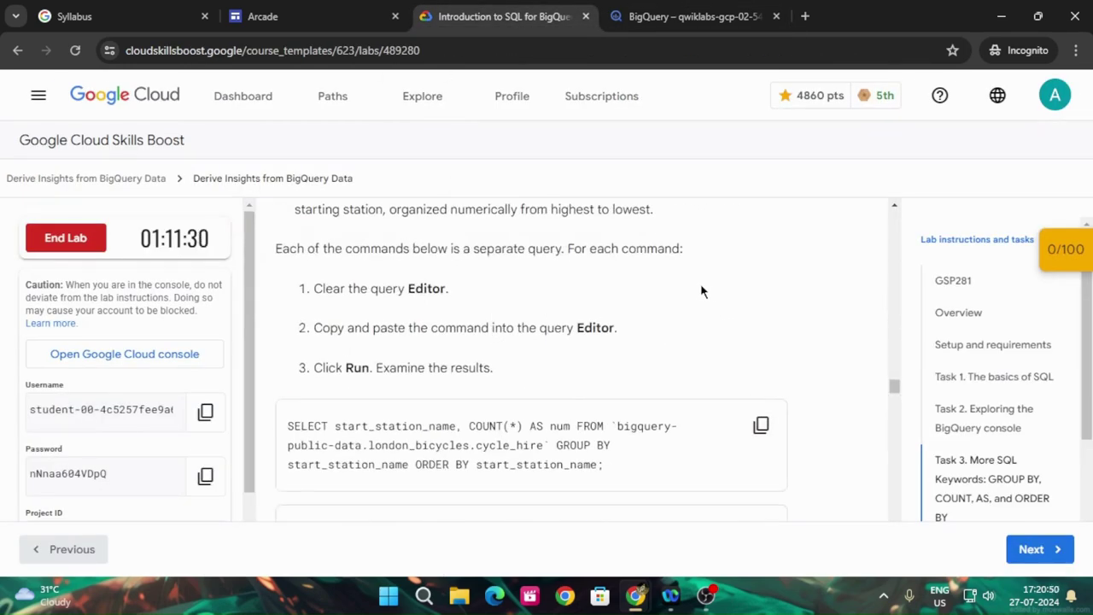
{"action": "scroll", "coordinate": [773, 316], "scroll_direction": "down", "scroll_amount": 2}
{"action": "left_click", "coordinate": [761, 265]}
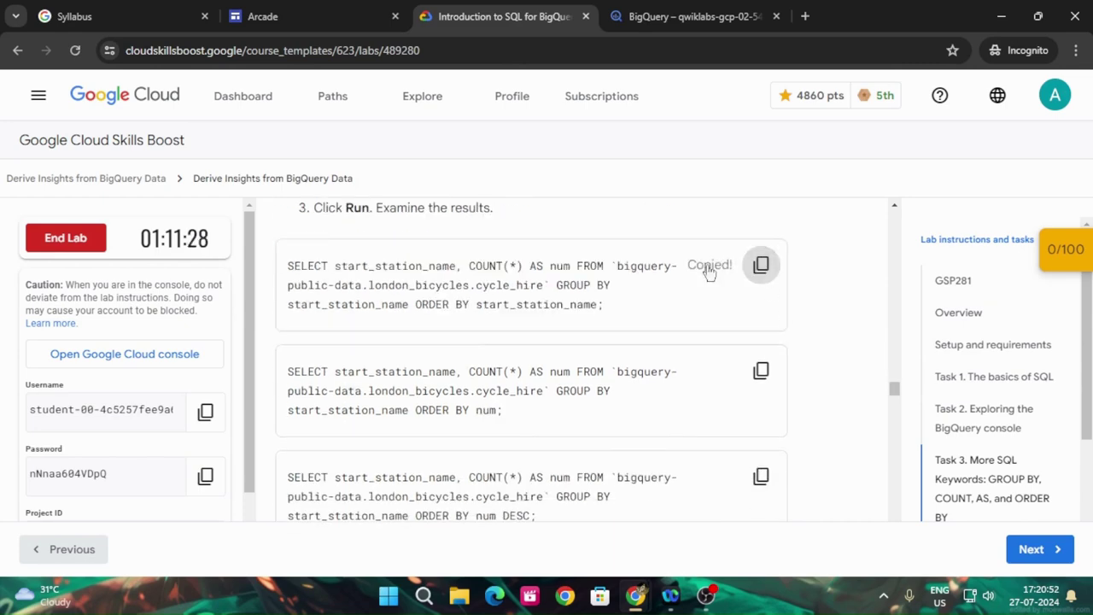
{"action": "left_click", "coordinate": [658, 9]}
{"action": "left_click", "coordinate": [997, 132]}
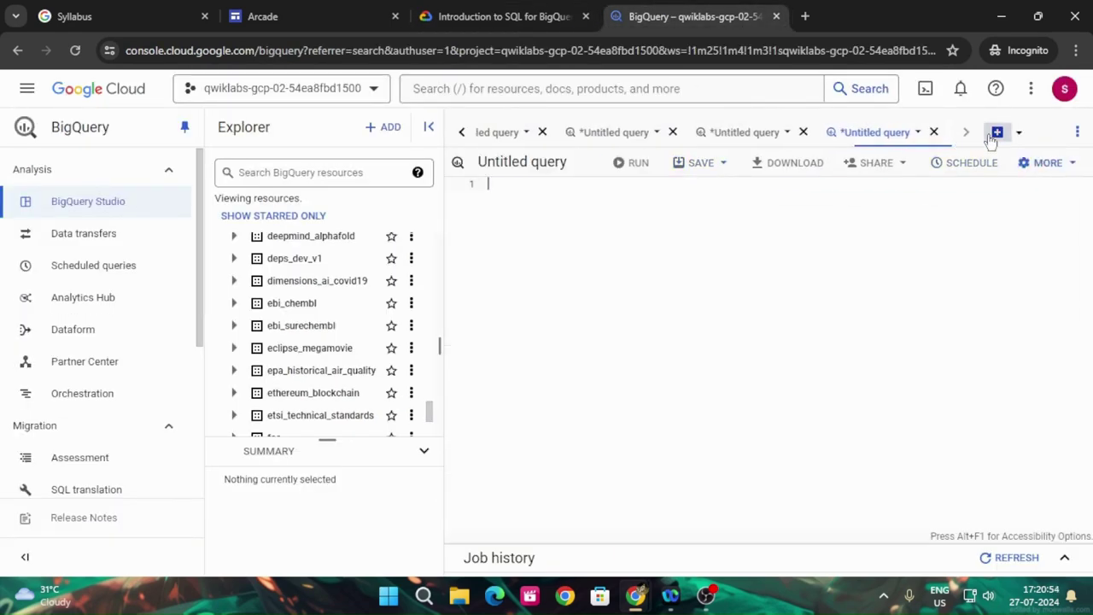
{"action": "key", "text": "ctrl+v"}
{"action": "left_click", "coordinate": [632, 162]}
- Copy the lab's second ORDER BY query, grouped by start_station_name and ordered by num, and run it in a new BigQuery query
{"action": "left_click", "coordinate": [504, 16]}
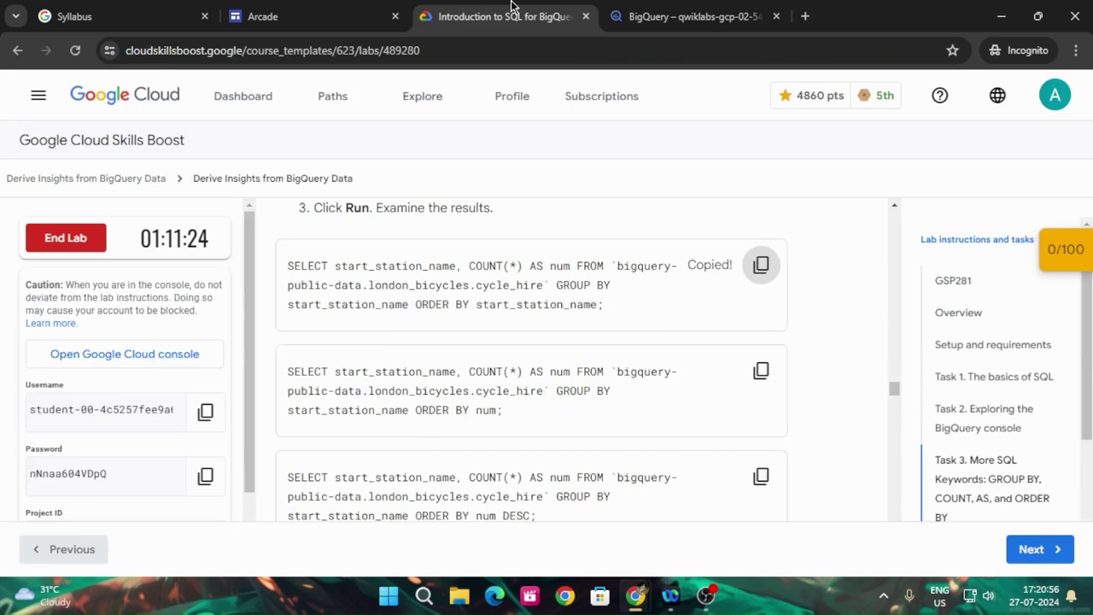
{"action": "left_click", "coordinate": [760, 370]}
{"action": "left_click", "coordinate": [686, 12]}
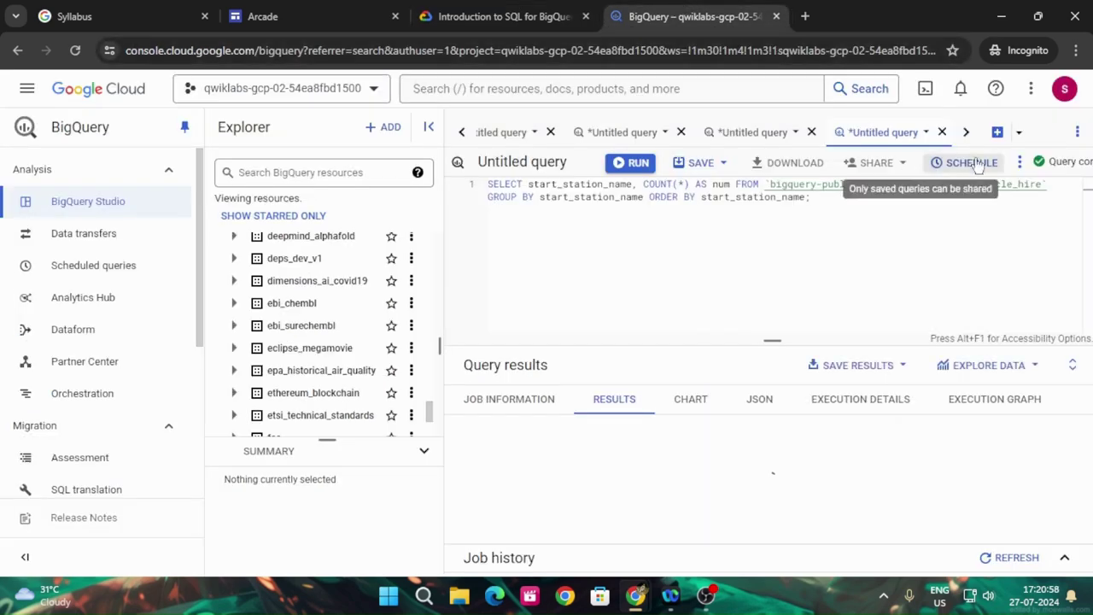
{"action": "left_click", "coordinate": [996, 131]}
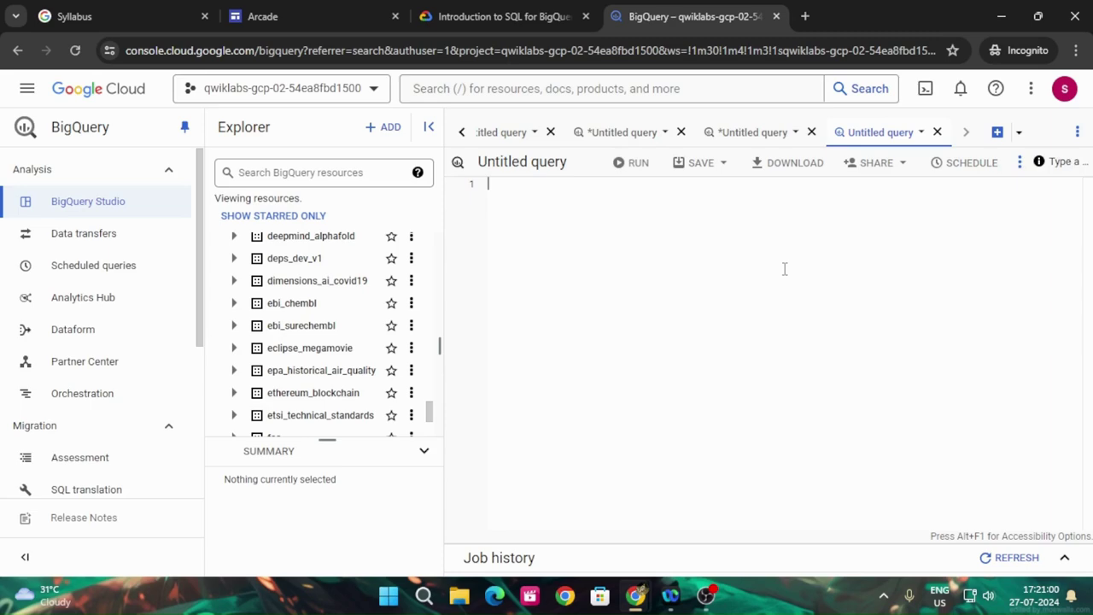
{"action": "key", "text": "ctrl+v"}
{"action": "left_click", "coordinate": [636, 162]}
- Copy the lab's third ORDER BY query, grouped by start_station_name and ordered by num DESC, and run it in a new BigQuery query
{"action": "left_click", "coordinate": [504, 17]}
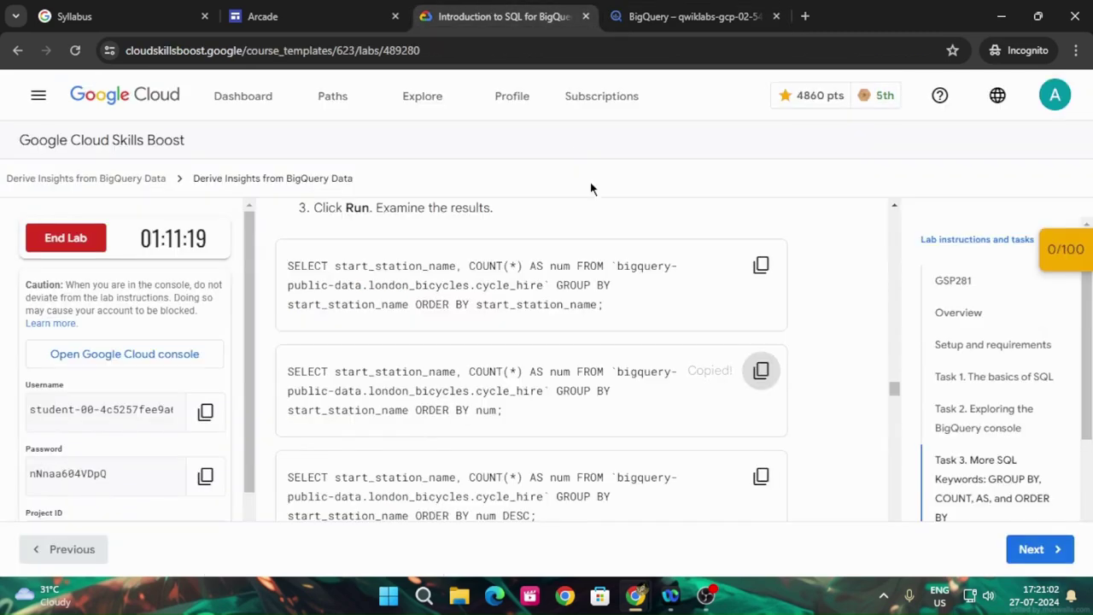
{"action": "scroll", "coordinate": [751, 393], "scroll_direction": "down", "scroll_amount": 3}
{"action": "left_click", "coordinate": [760, 396]}
{"action": "scroll", "coordinate": [749, 393], "scroll_direction": "down", "scroll_amount": 2}
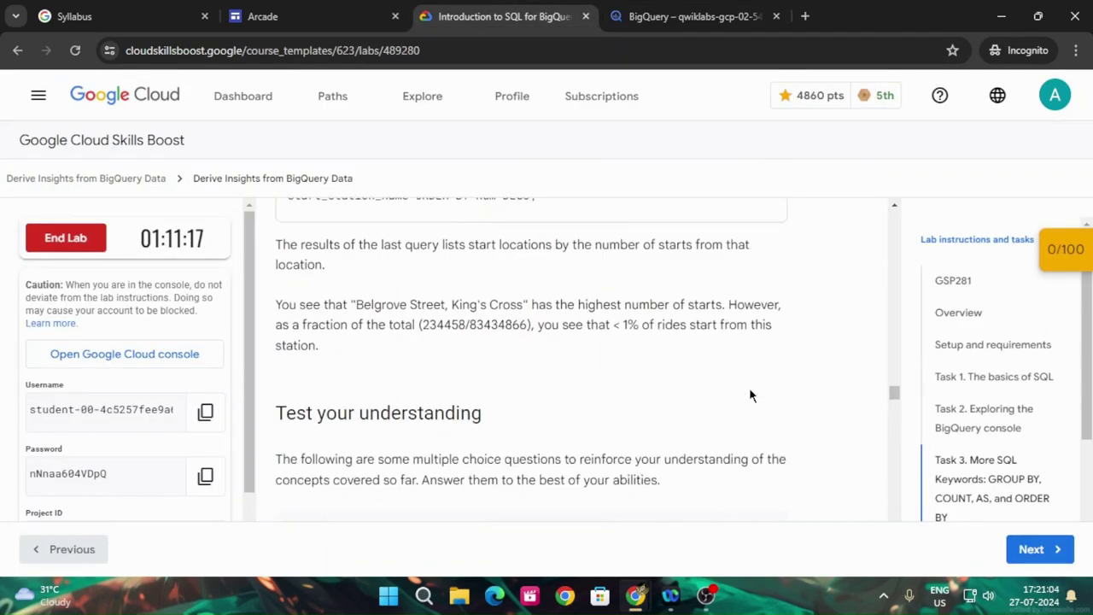
{"action": "scroll", "coordinate": [749, 387], "scroll_direction": "down", "scroll_amount": 8}
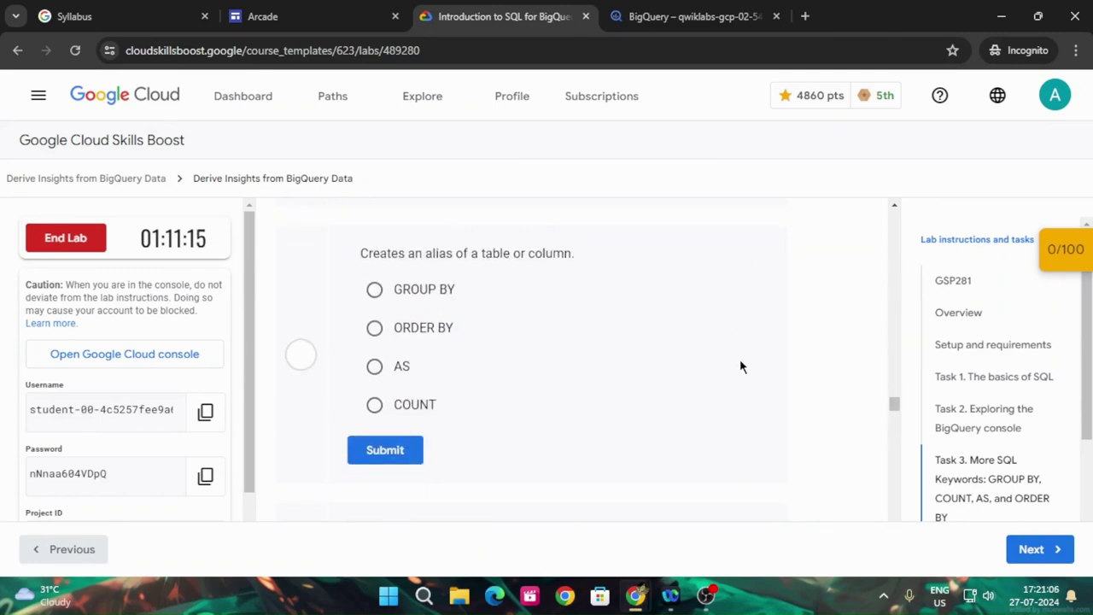
{"action": "scroll", "coordinate": [740, 363], "scroll_direction": "down", "scroll_amount": 8}
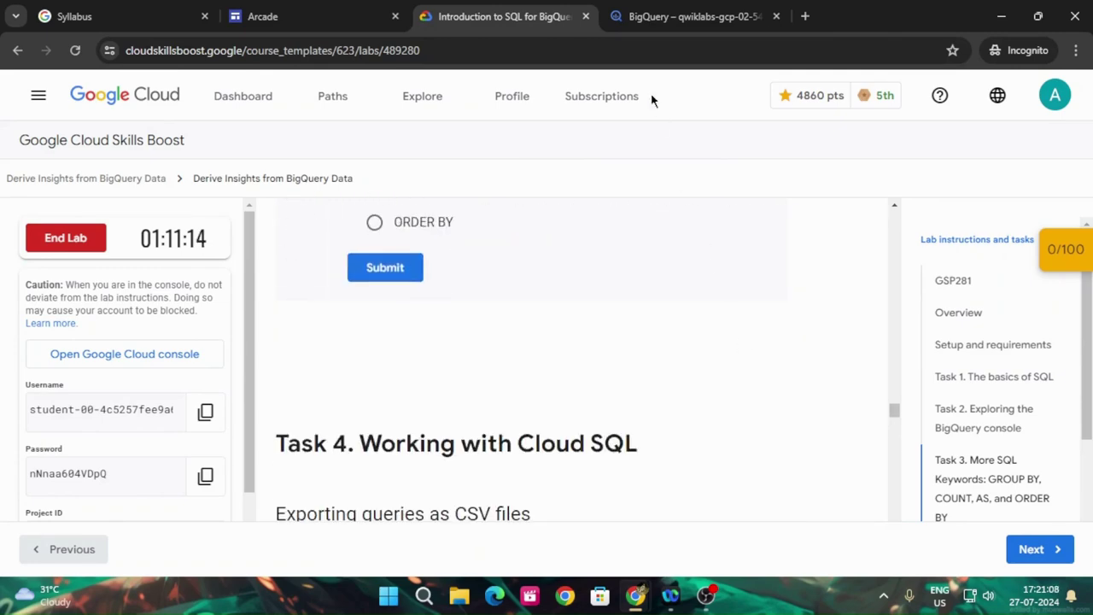
{"action": "left_click", "coordinate": [642, 16]}
{"action": "left_click", "coordinate": [996, 132]}
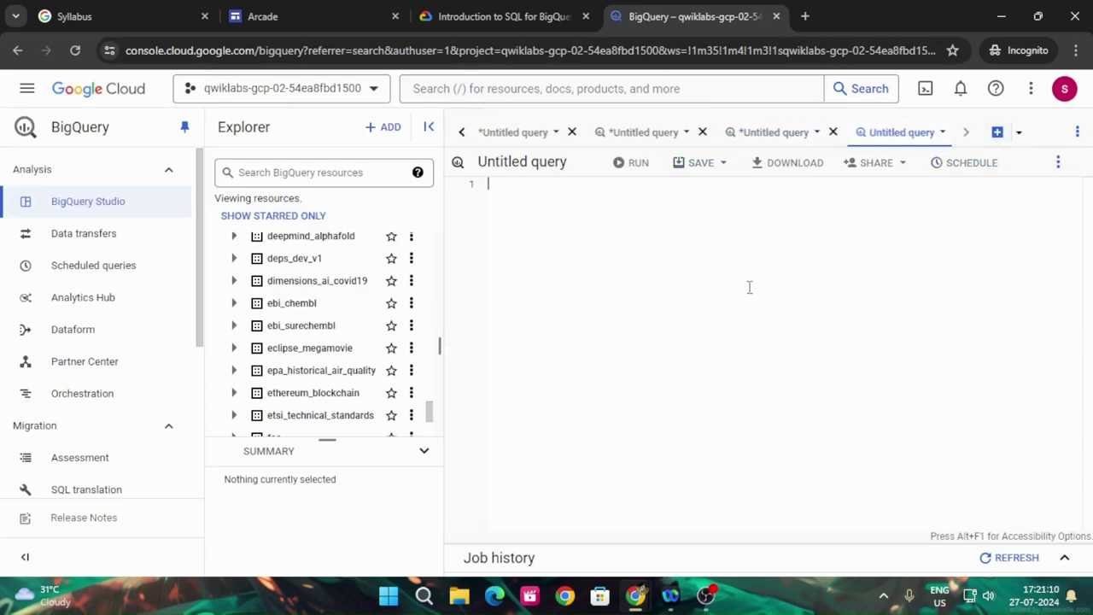
{"action": "key", "text": "ctrl+v"}
{"action": "left_click", "coordinate": [633, 162]}
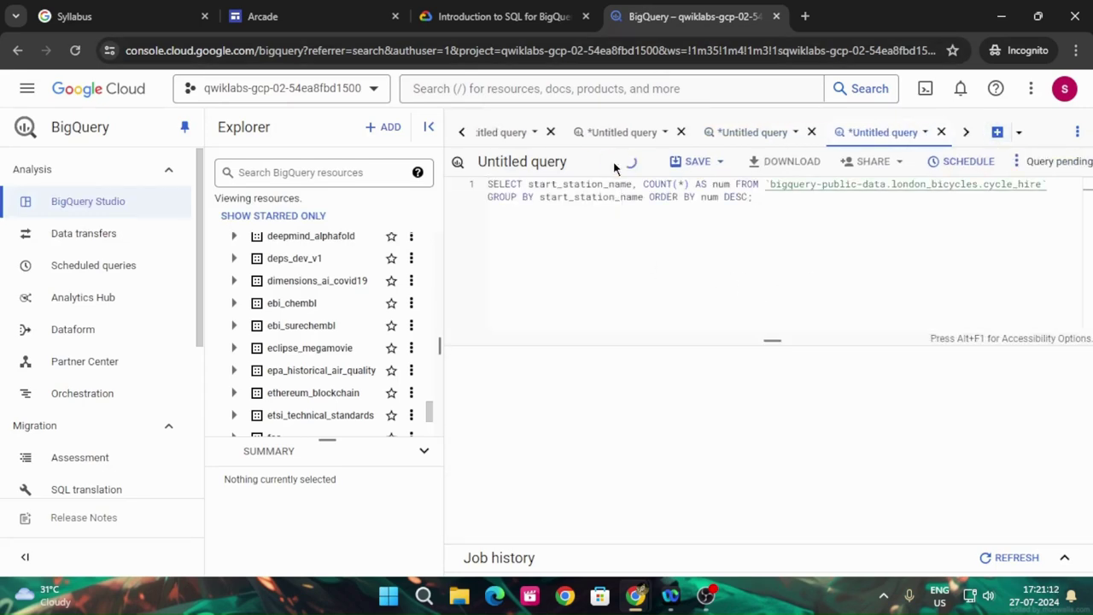
- Copy the start_station_name query ordered by num DESC from the Task 4 CSV export instructions and run it in another new BigQuery query
{"action": "left_click", "coordinate": [503, 16]}
{"action": "scroll", "coordinate": [632, 353], "scroll_direction": "down", "scroll_amount": 5}
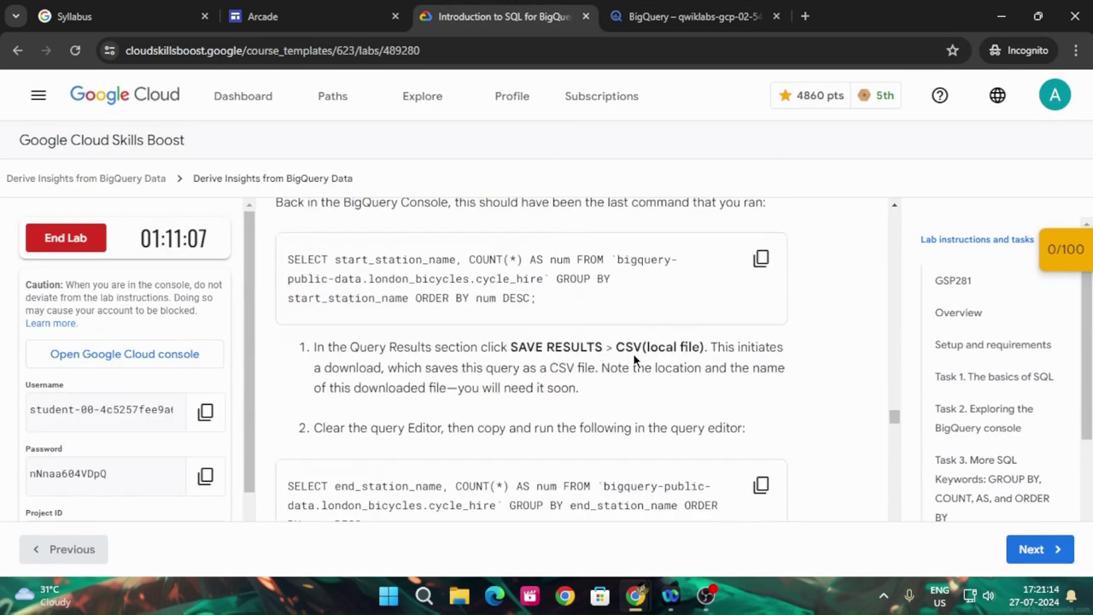
{"action": "scroll", "coordinate": [761, 340], "scroll_direction": "up", "scroll_amount": 1}
{"action": "left_click", "coordinate": [761, 338]}
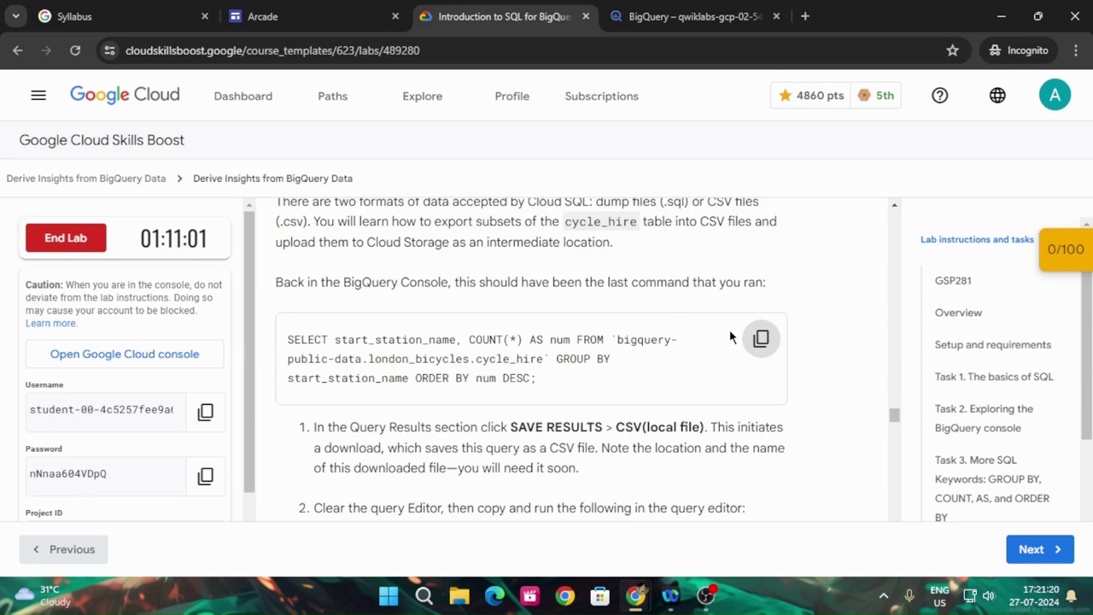
{"action": "scroll", "coordinate": [730, 336], "scroll_direction": "down", "scroll_amount": 3}
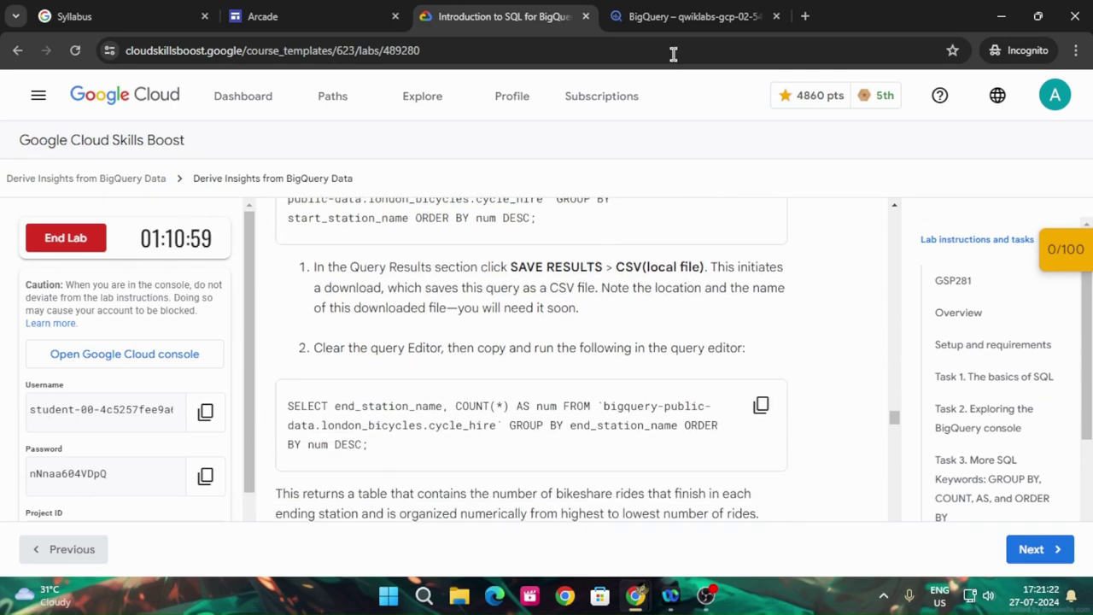
{"action": "left_click", "coordinate": [672, 10]}
{"action": "left_click", "coordinate": [997, 132]}
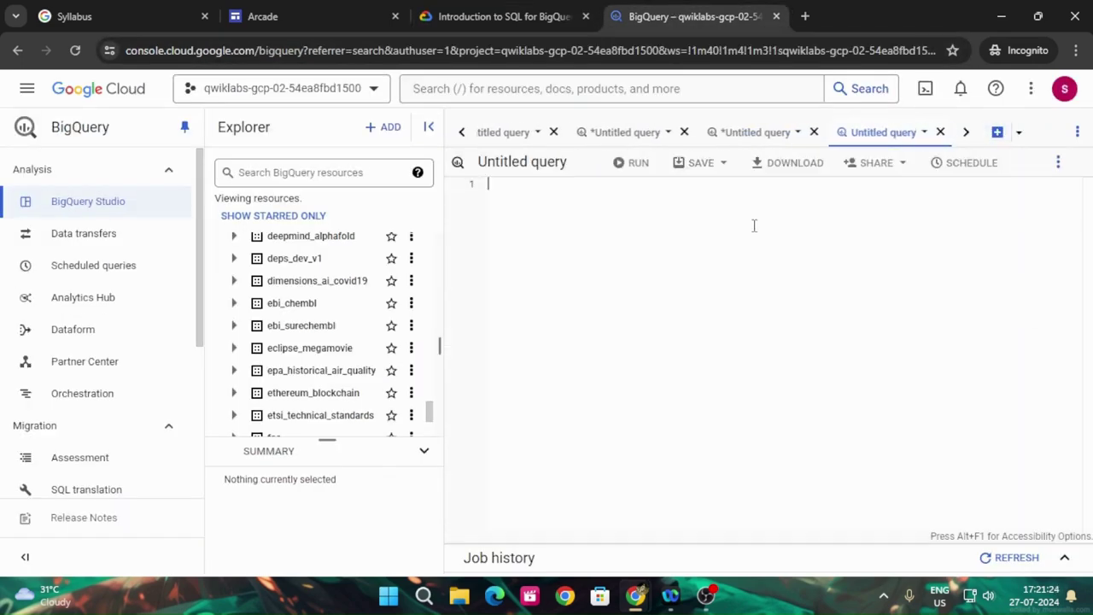
{"action": "key", "text": "ctrl+v"}
{"action": "left_click", "coordinate": [632, 162]}
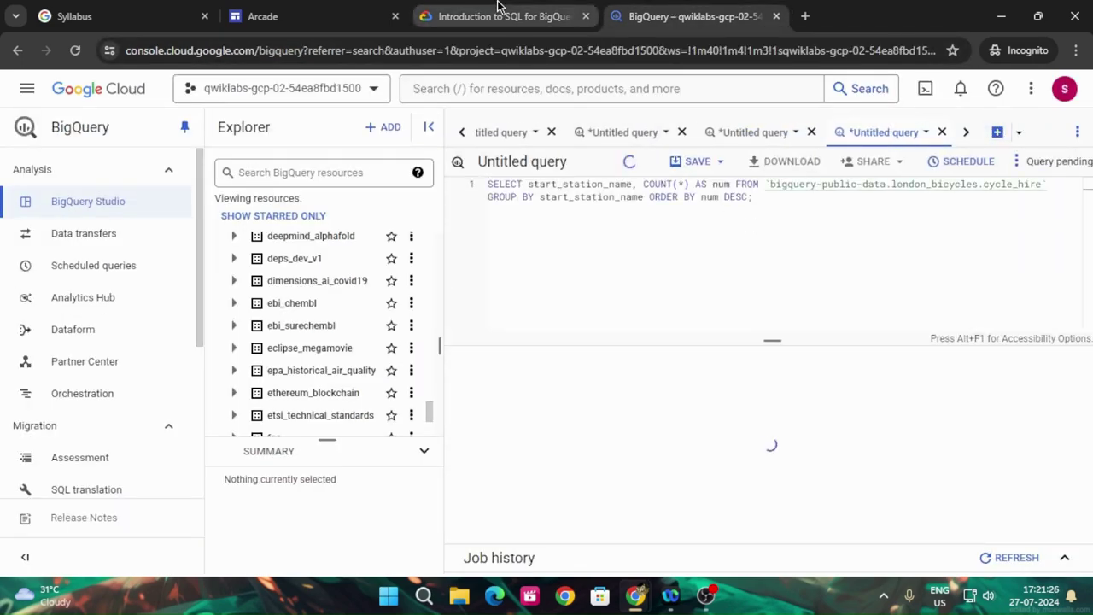
- Save the start_station_name query results as a local CSV file in Downloads, keeping the suggested file name
{"action": "left_click", "coordinate": [504, 16]}
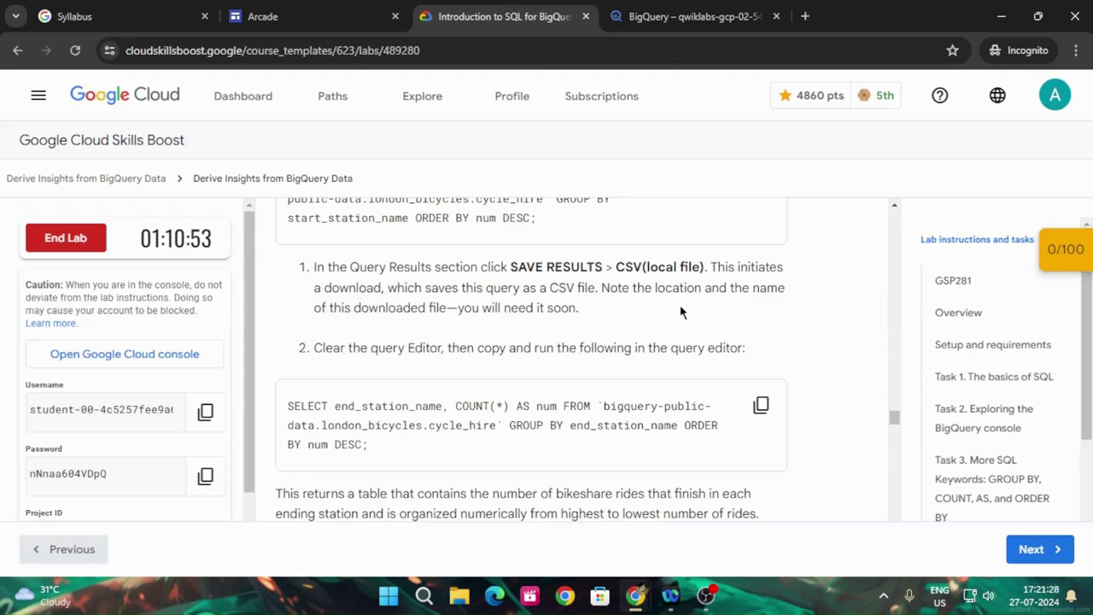
{"action": "left_click", "coordinate": [681, 17]}
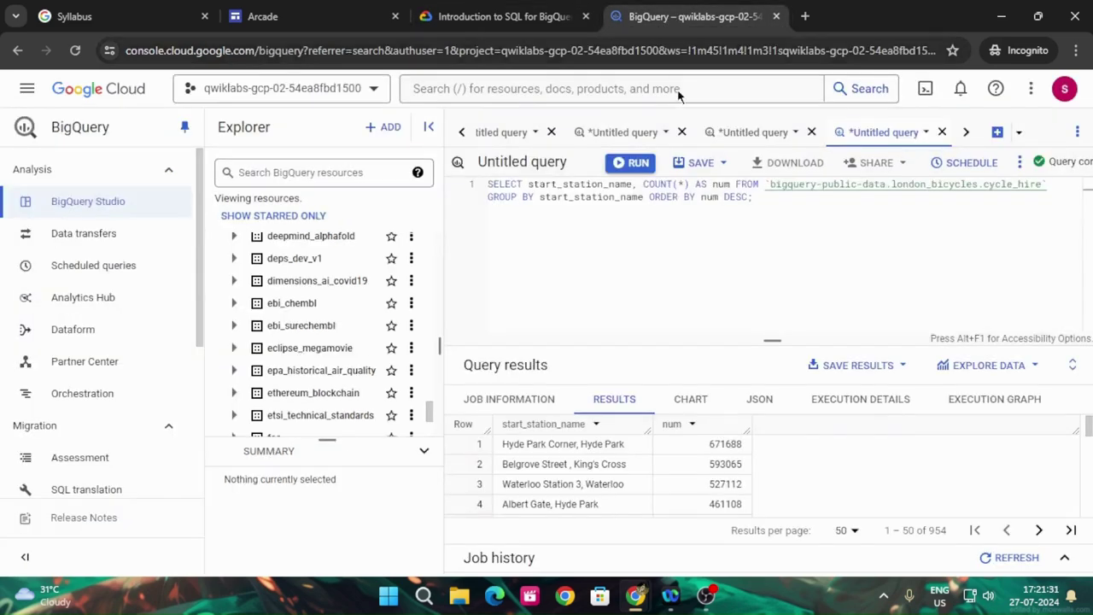
{"action": "left_click", "coordinate": [884, 367]}
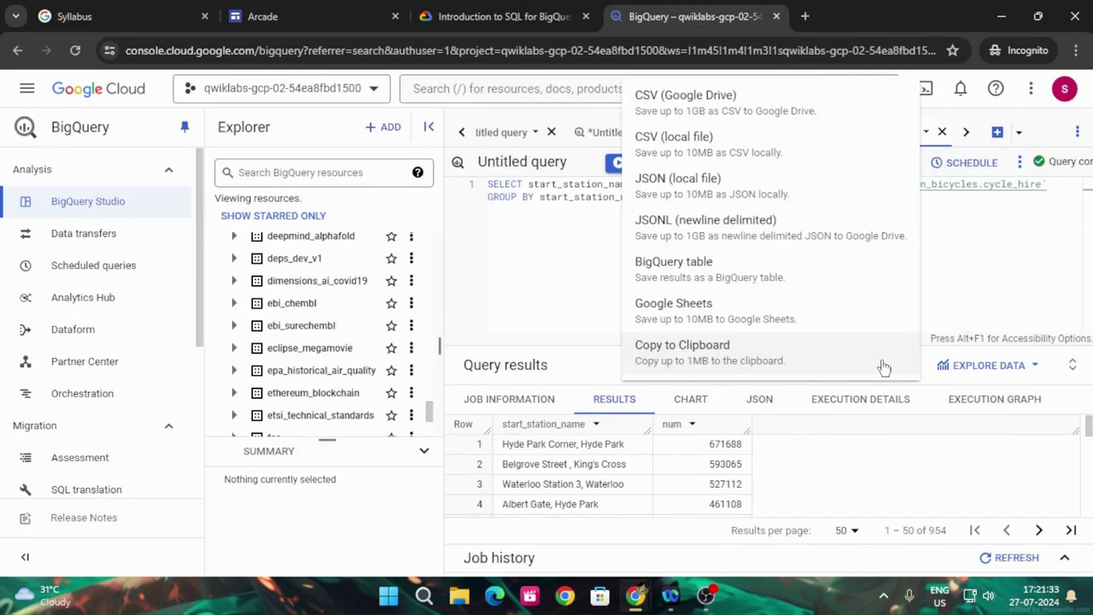
{"action": "left_click", "coordinate": [708, 145]}
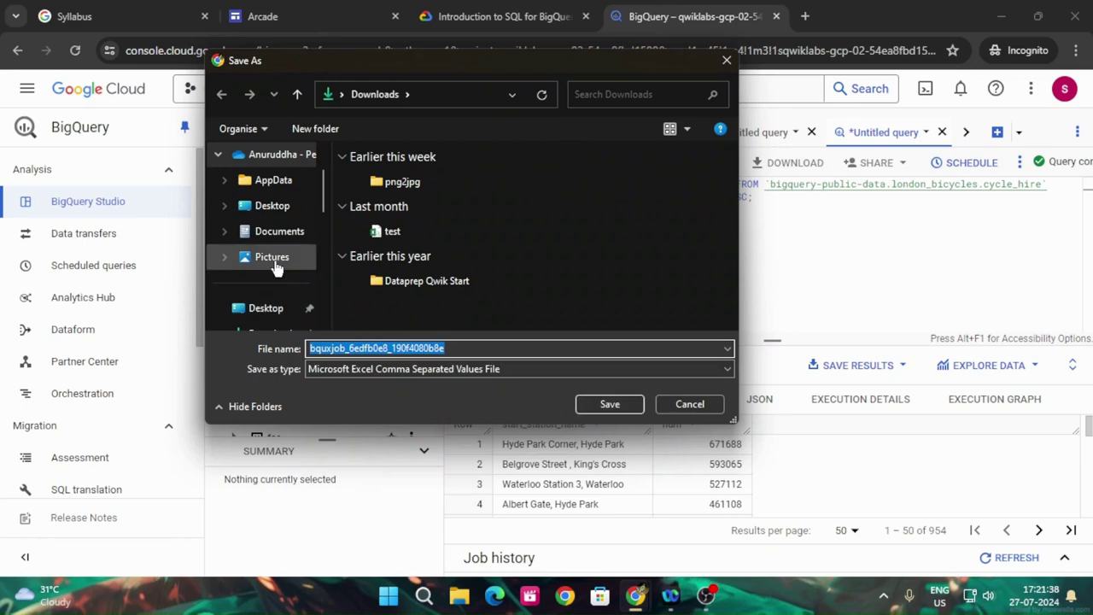
{"action": "left_click", "coordinate": [628, 408]}
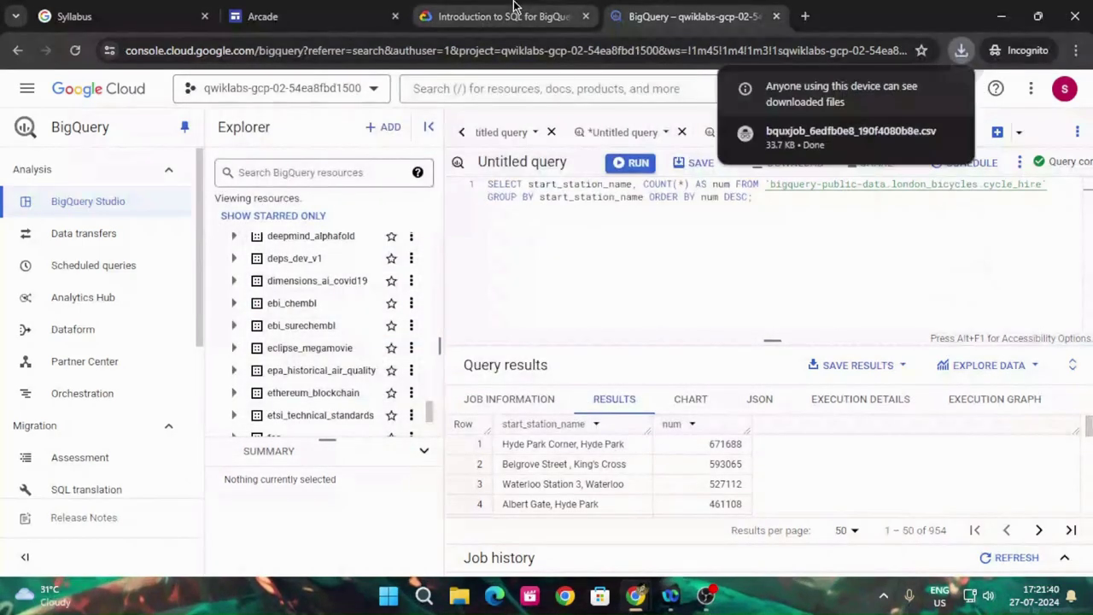
- Copy the lab's end_station_name query ordered by num DESC and run it in a new BigQuery query
{"action": "left_click", "coordinate": [500, 16]}
{"action": "left_click", "coordinate": [761, 406]}
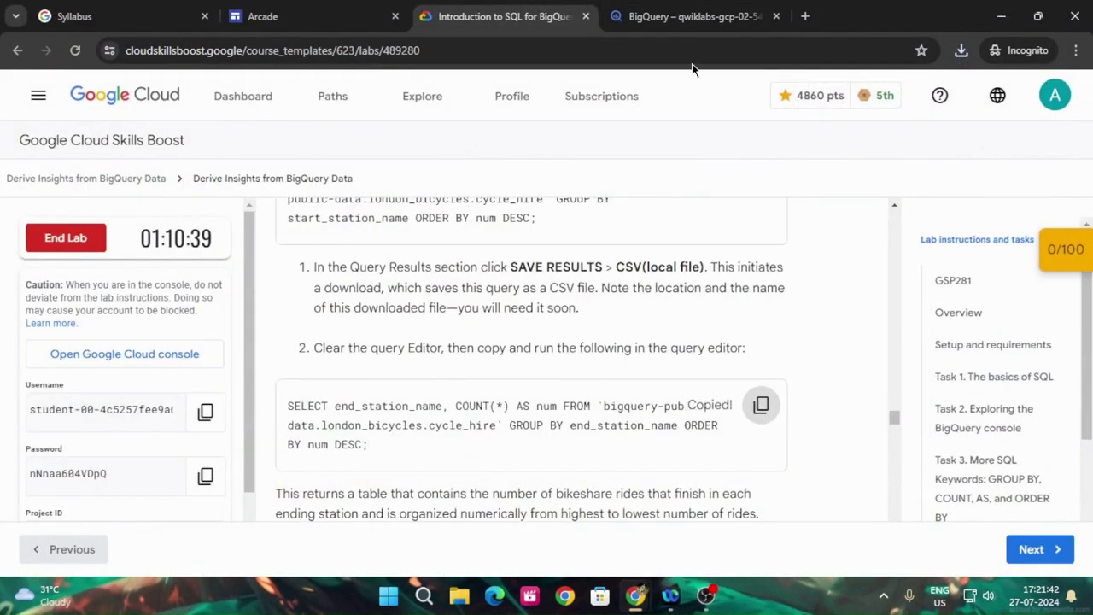
{"action": "left_click", "coordinate": [692, 16]}
{"action": "left_click", "coordinate": [997, 132]}
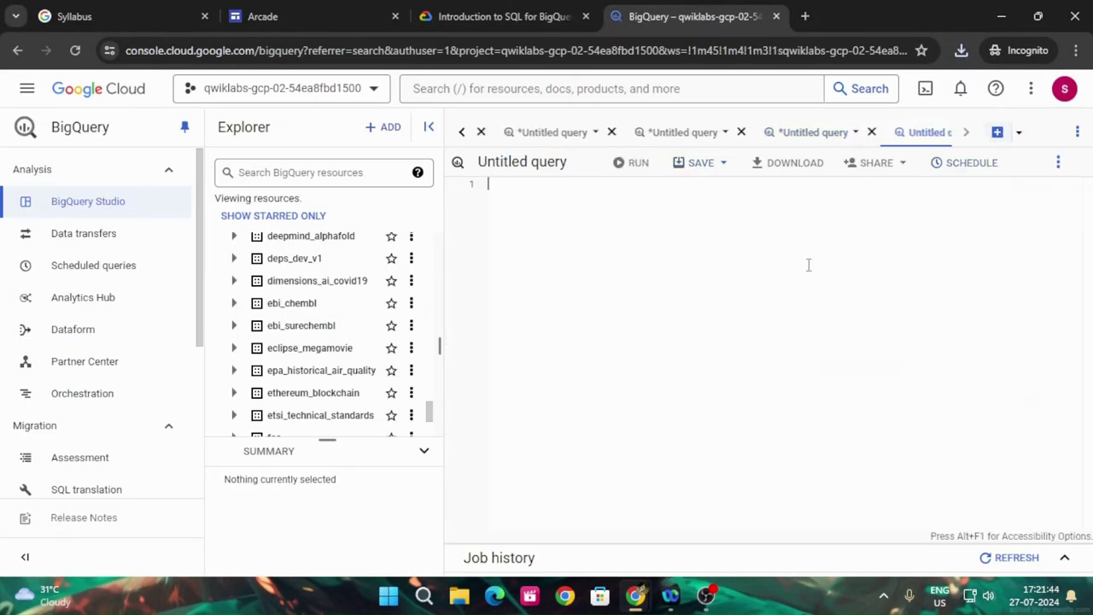
{"action": "key", "text": "ctrl+v"}
{"action": "left_click", "coordinate": [621, 164]}
- Check the lab's export instructions and save the end_station_name query results as a local CSV file in Downloads
{"action": "left_click", "coordinate": [499, 16]}
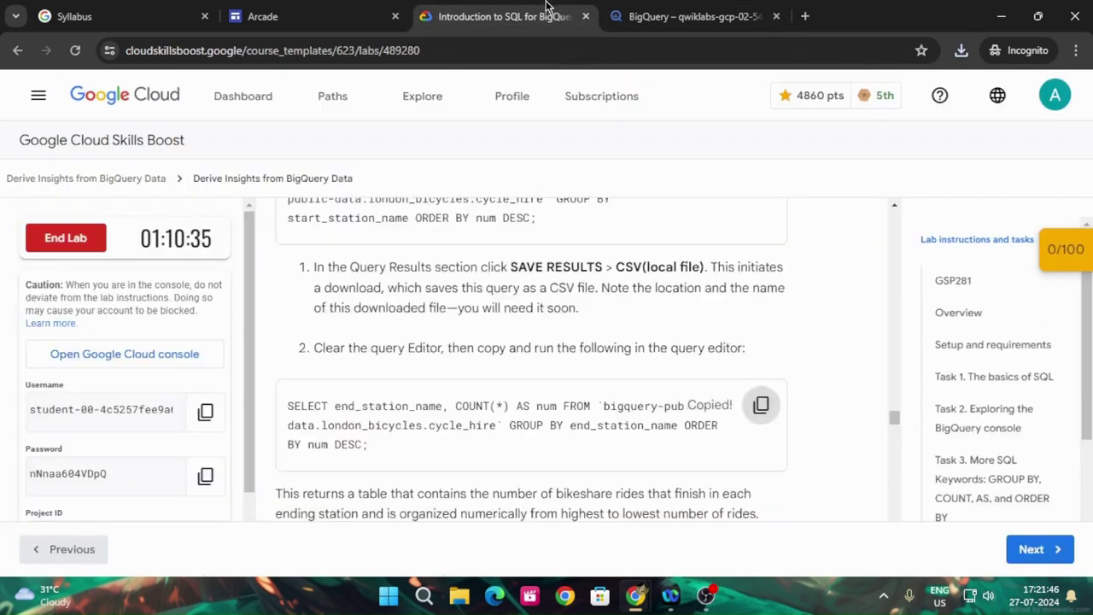
{"action": "scroll", "coordinate": [514, 439], "scroll_direction": "down", "scroll_amount": 5}
{"action": "scroll", "coordinate": [517, 430], "scroll_direction": "up", "scroll_amount": 1}
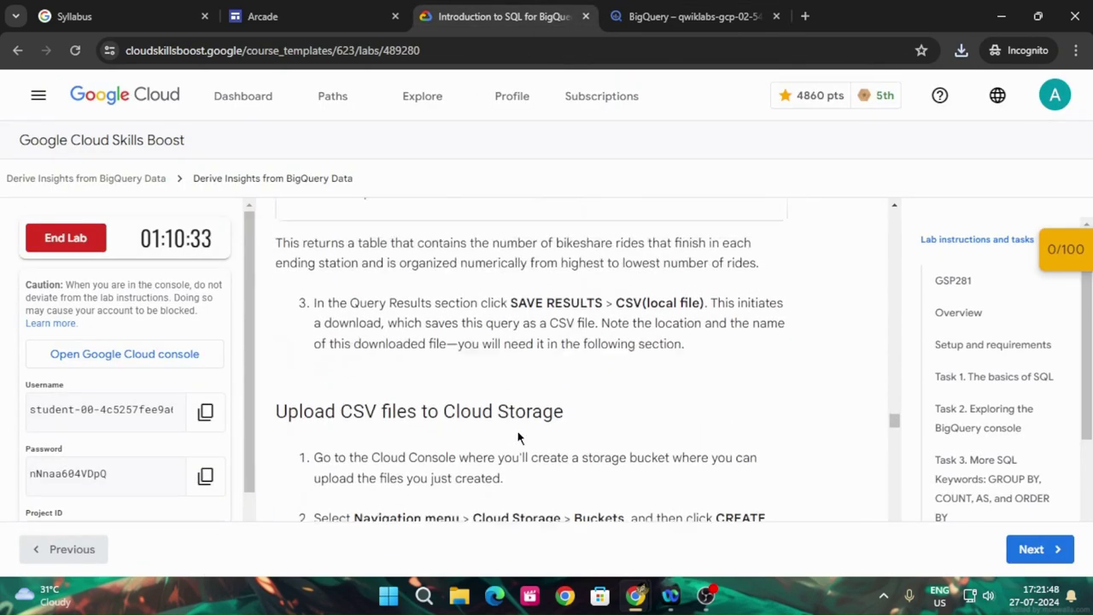
{"action": "scroll", "coordinate": [551, 421], "scroll_direction": "up", "scroll_amount": 2}
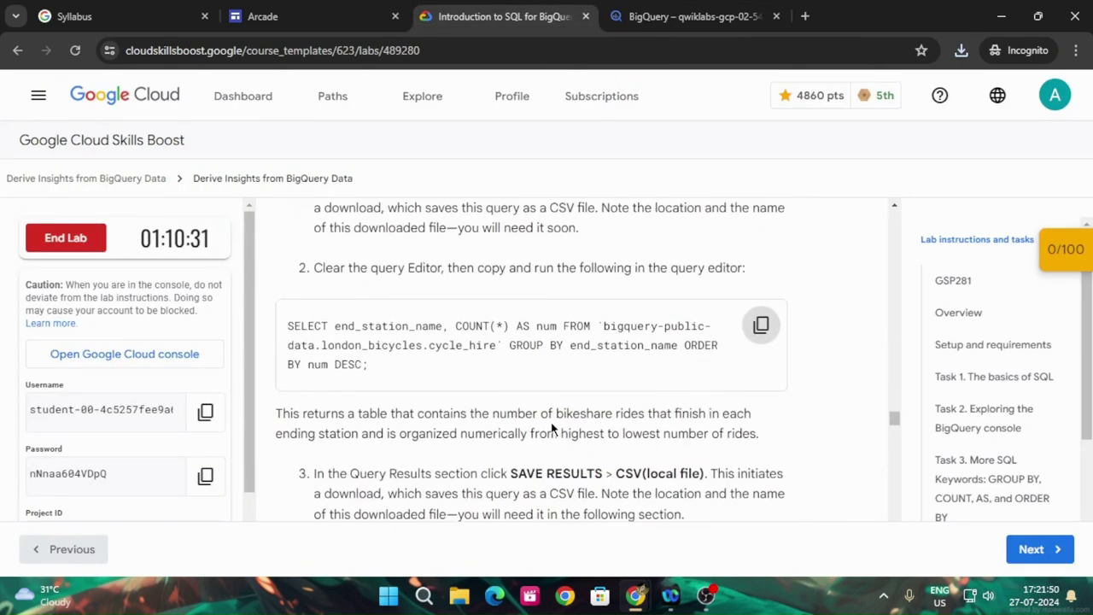
{"action": "left_click", "coordinate": [742, 17]}
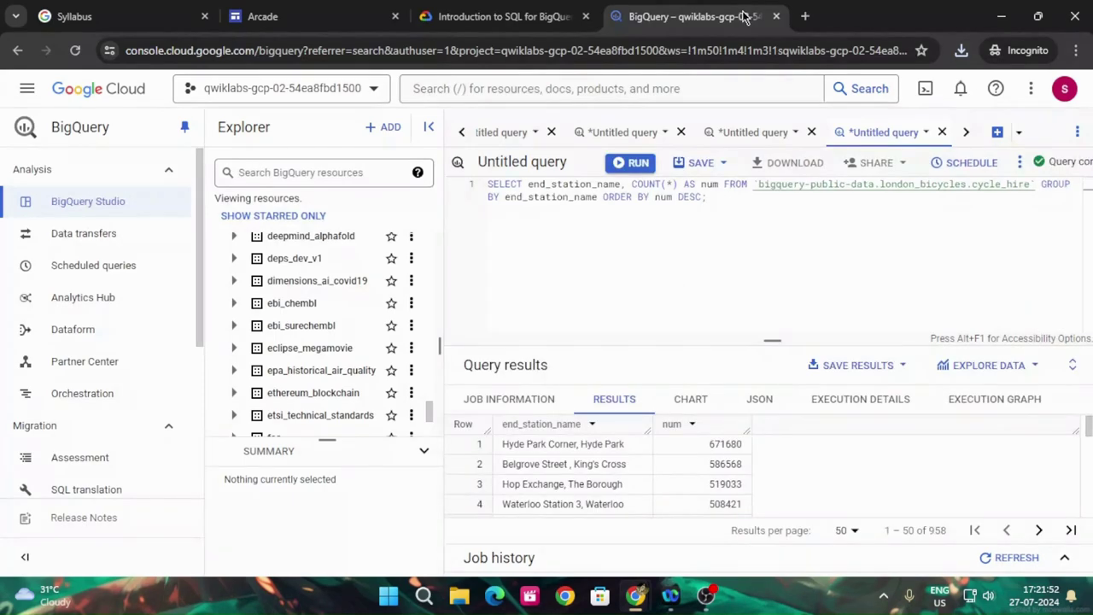
{"action": "left_click", "coordinate": [862, 367]}
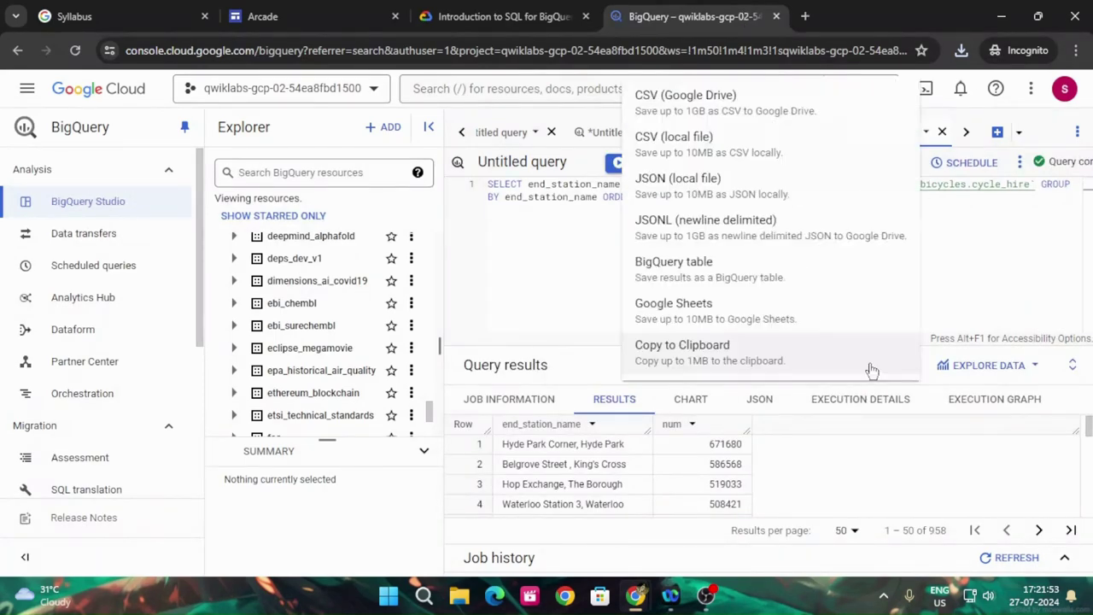
{"action": "left_click", "coordinate": [700, 145]}
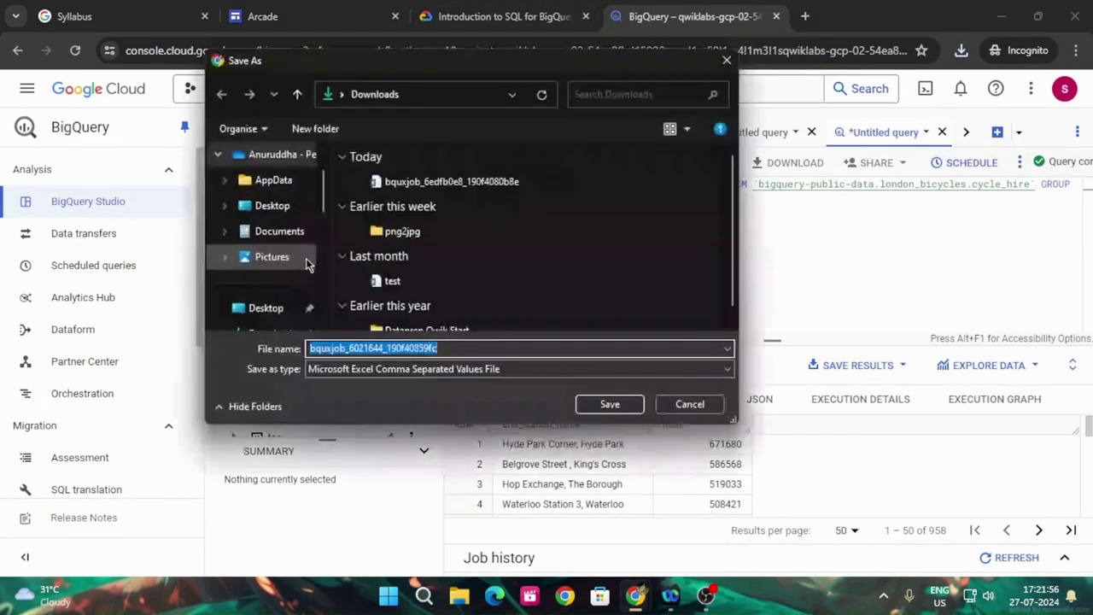
{"action": "left_click", "coordinate": [610, 404]}
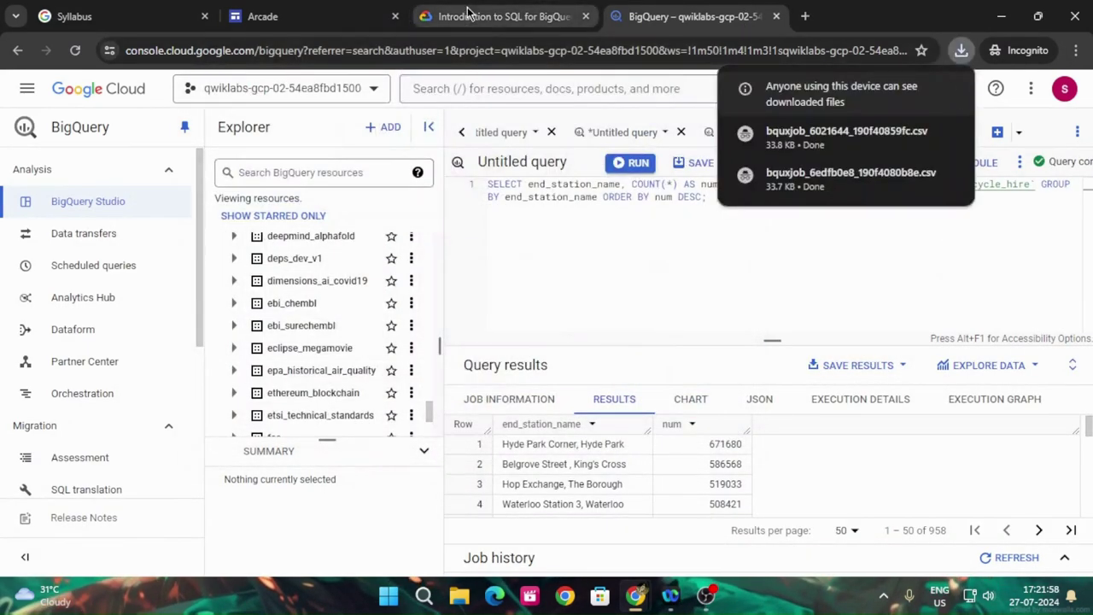
- Review the lab's CSV export and Cloud Storage upload instructions, including how to create the storage bucket
{"action": "left_click", "coordinate": [467, 12]}
{"action": "scroll", "coordinate": [437, 405], "scroll_direction": "down", "scroll_amount": 3}
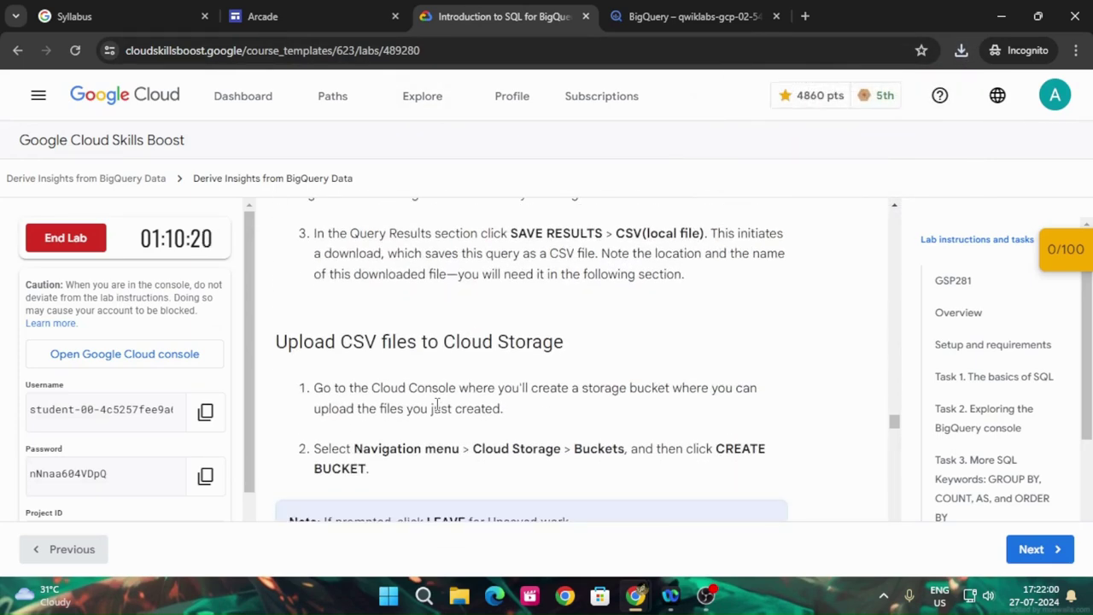
{"action": "scroll", "coordinate": [437, 404], "scroll_direction": "up", "scroll_amount": 4}
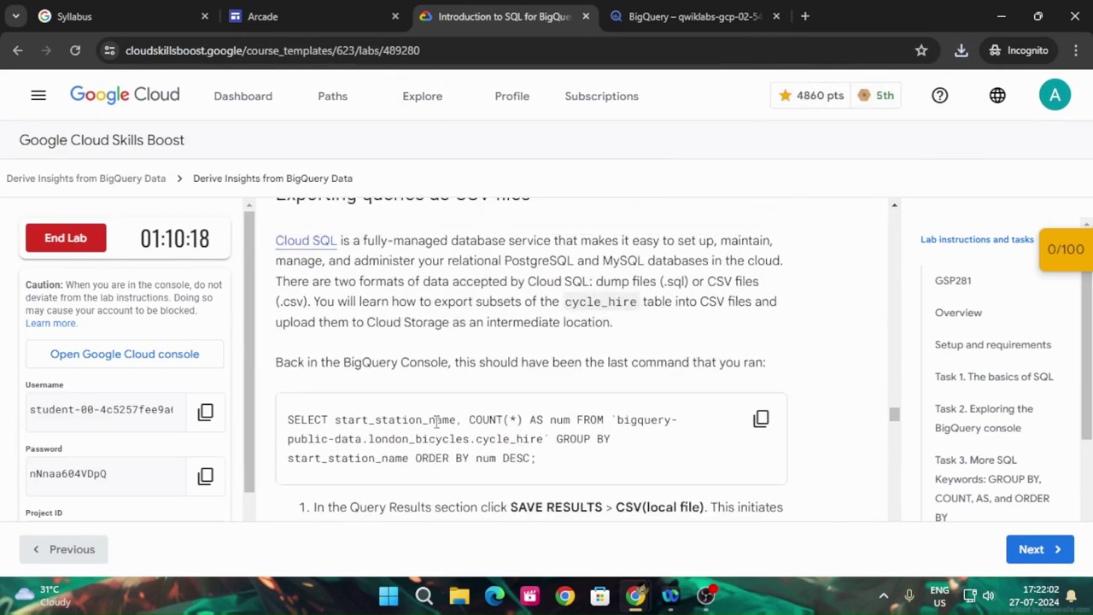
{"action": "scroll", "coordinate": [437, 421], "scroll_direction": "up", "scroll_amount": 2}
{"action": "scroll", "coordinate": [436, 421], "scroll_direction": "down", "scroll_amount": 6}
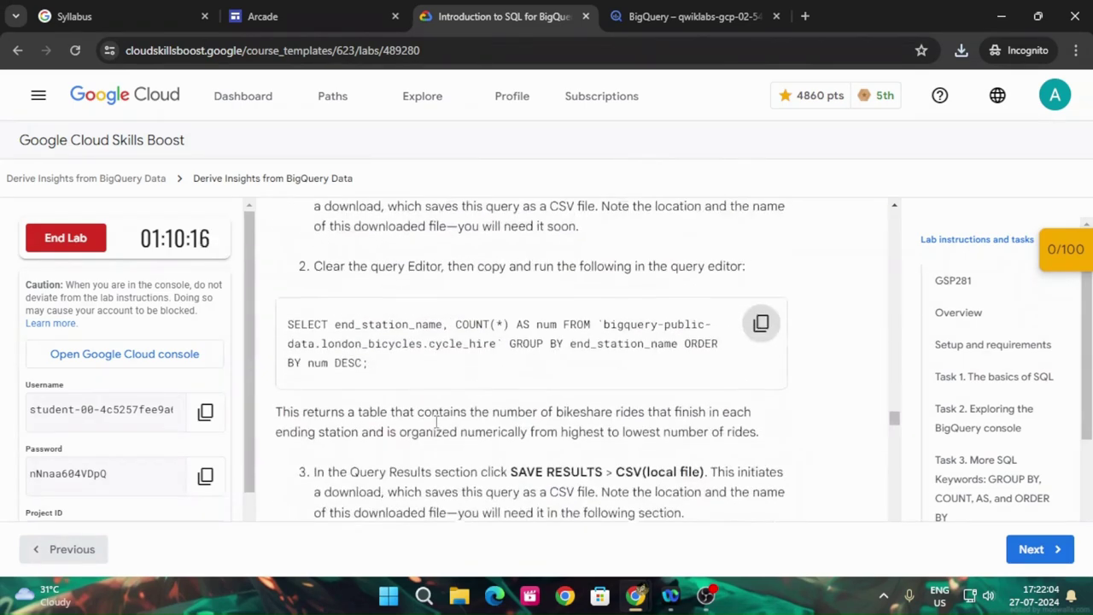
{"action": "scroll", "coordinate": [437, 421], "scroll_direction": "down", "scroll_amount": 4}
{"action": "scroll", "coordinate": [461, 420], "scroll_direction": "down", "scroll_amount": 1}
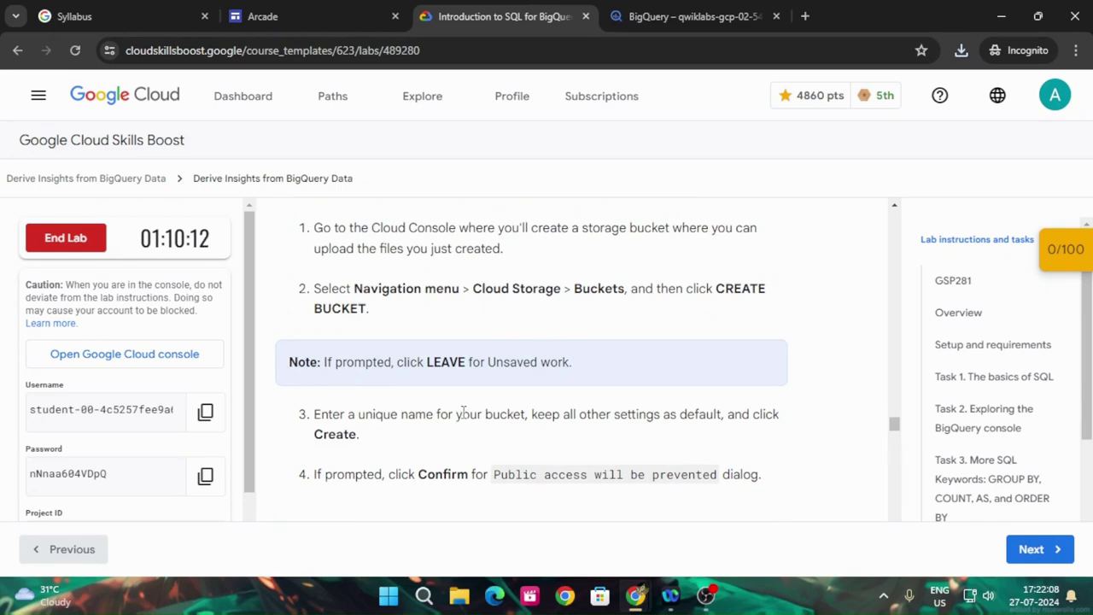
{"action": "scroll", "coordinate": [593, 330], "scroll_direction": "down", "scroll_amount": 1}
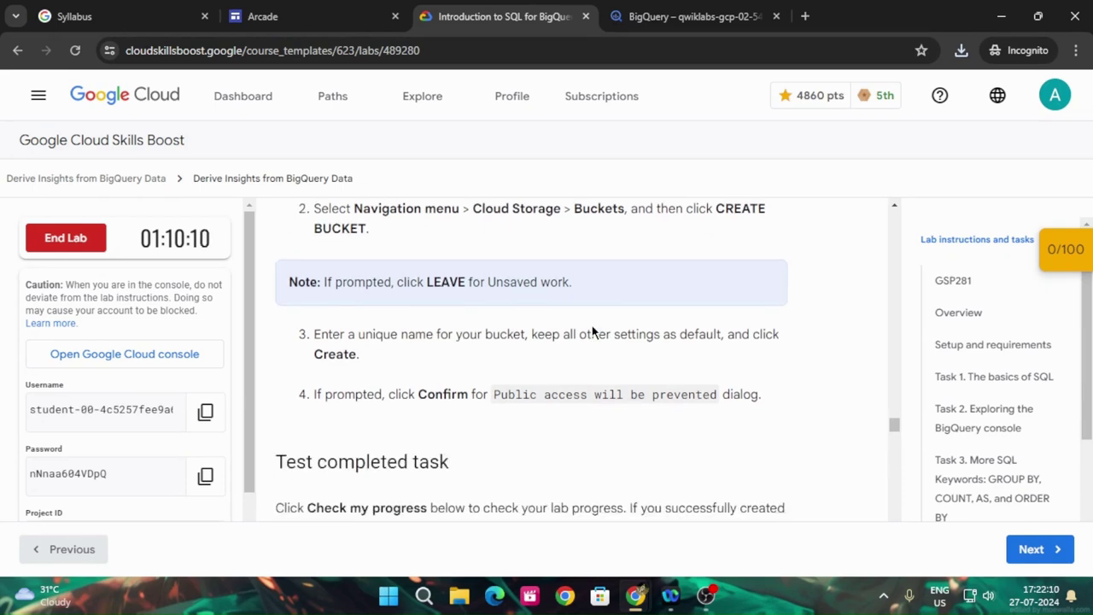
- Open the Cloud Storage Buckets page in the Google Cloud console, leaving the unsaved BigQuery work
{"action": "left_click", "coordinate": [690, 16]}
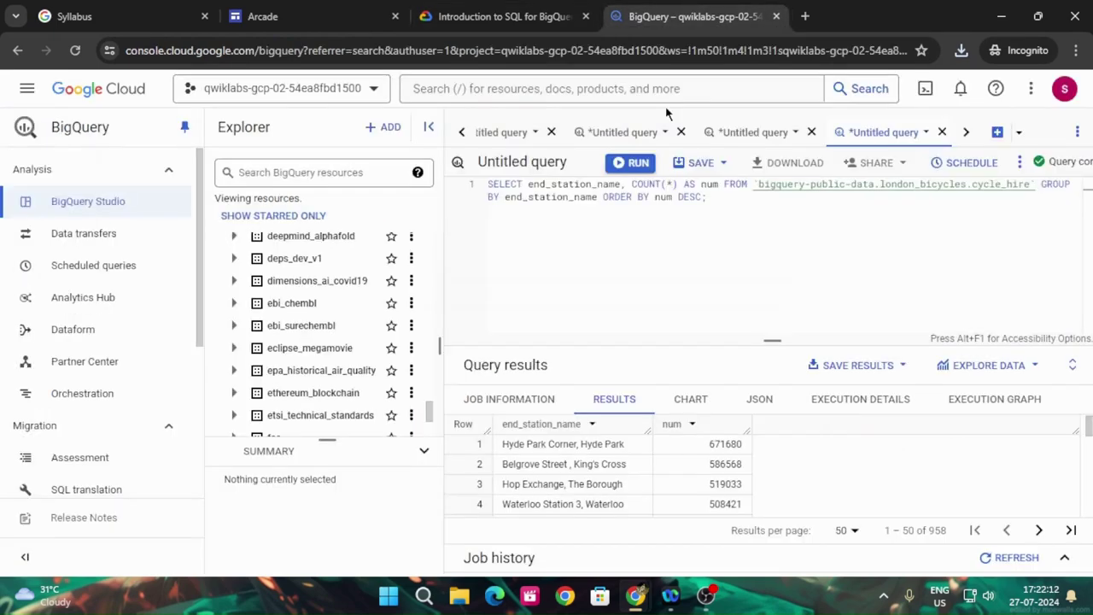
{"action": "left_click", "coordinate": [651, 91]}
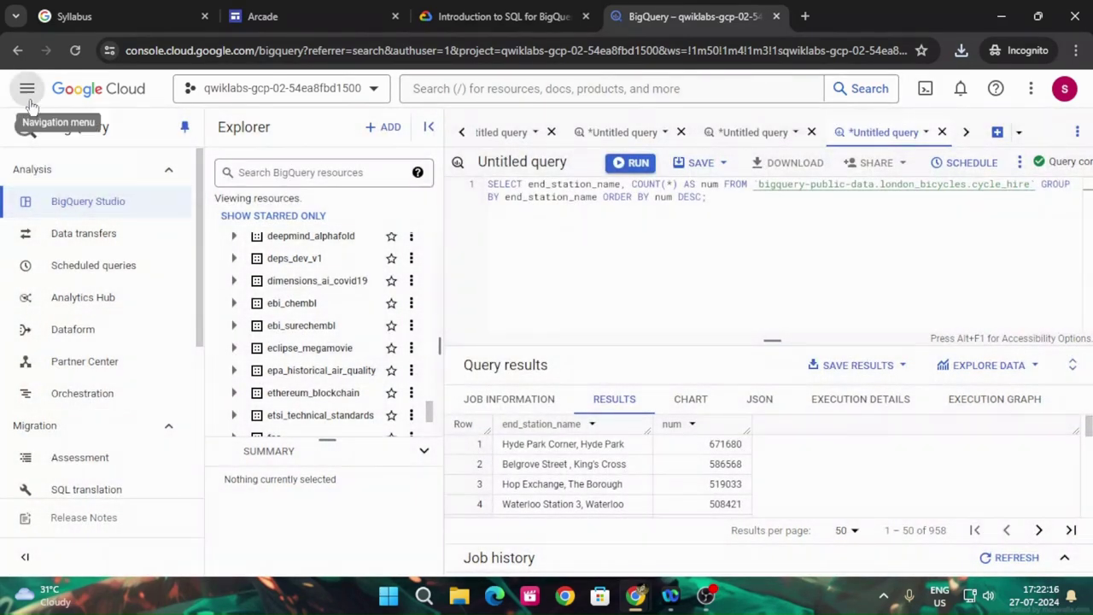
{"action": "left_click", "coordinate": [27, 92]}
{"action": "mouse_move", "coordinate": [111, 502]}
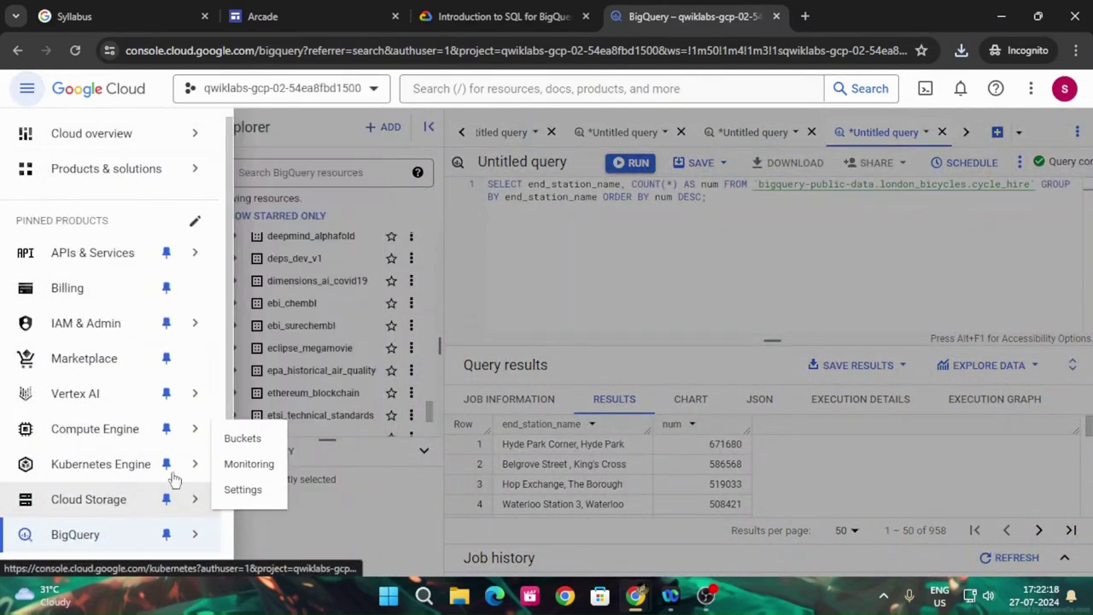
{"action": "left_click", "coordinate": [231, 443]}
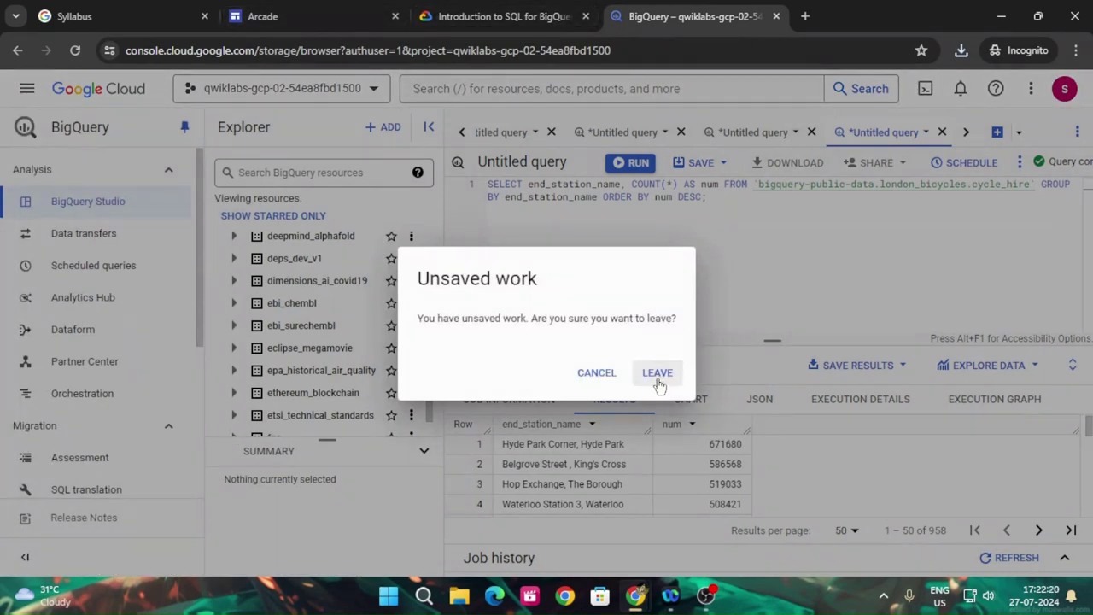
{"action": "left_click", "coordinate": [656, 374]}
- Copy the Project ID from the lab details, start a new Cloud Storage bucket and enter the ID as its name
{"action": "left_click", "coordinate": [464, 16]}
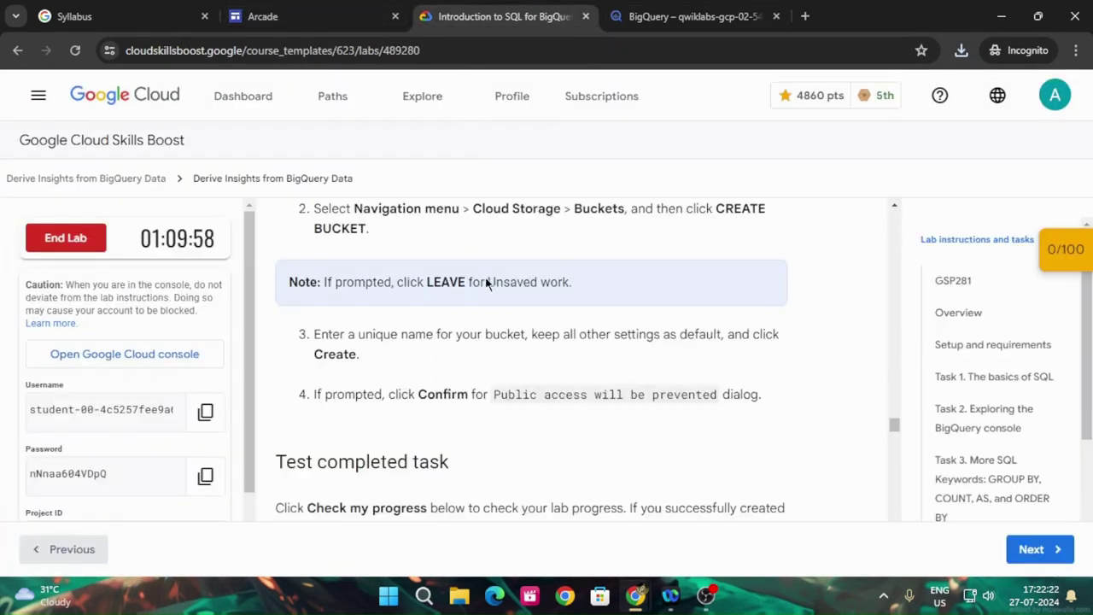
{"action": "scroll", "coordinate": [531, 409], "scroll_direction": "up", "scroll_amount": 1}
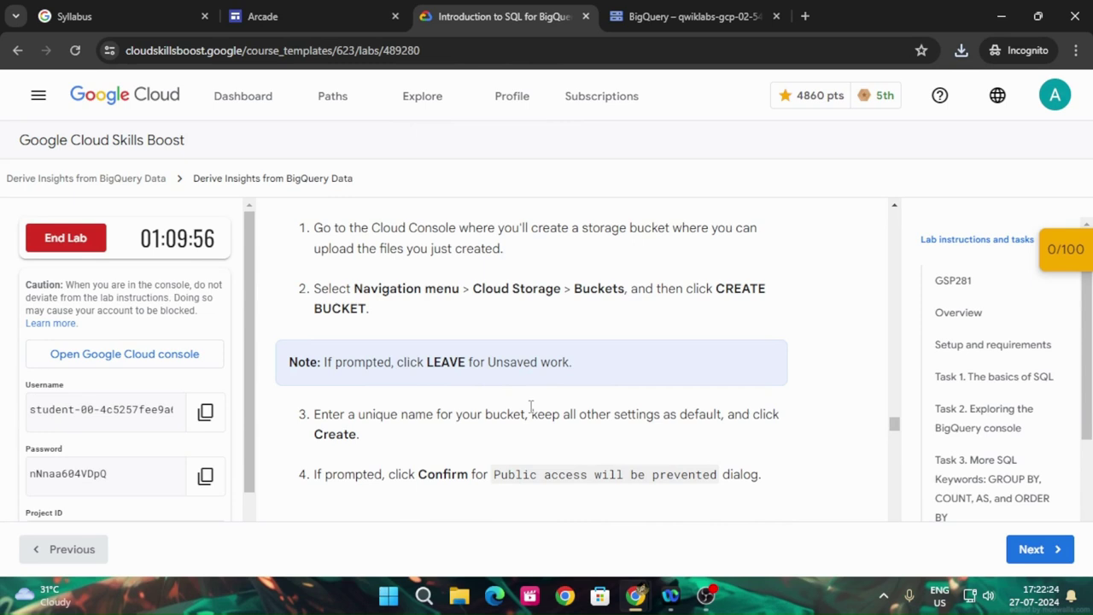
{"action": "scroll", "coordinate": [225, 410], "scroll_direction": "down", "scroll_amount": 1}
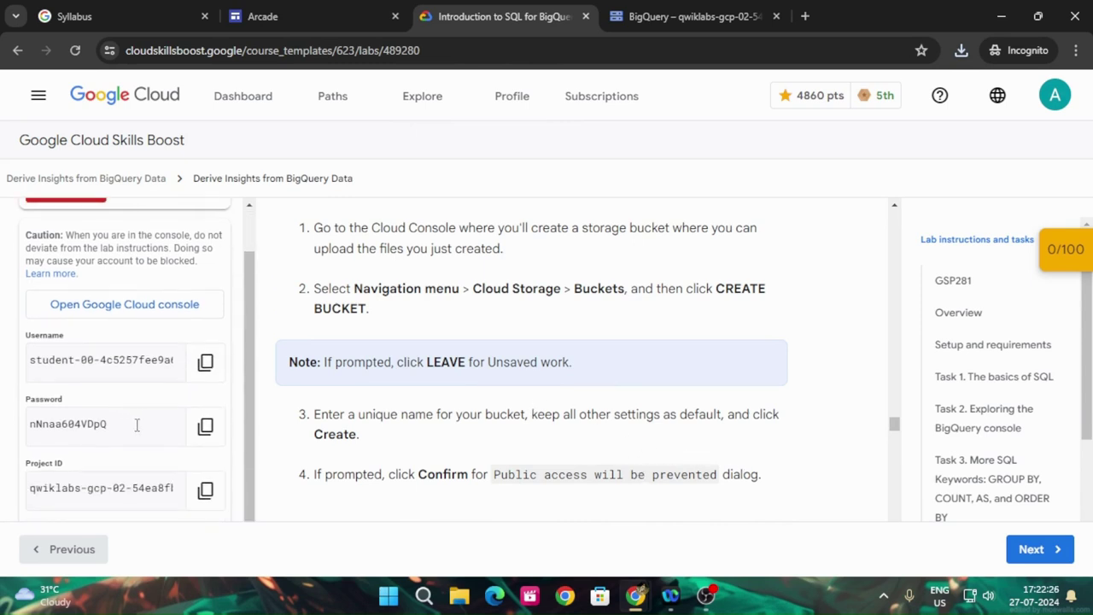
{"action": "left_click", "coordinate": [205, 490]}
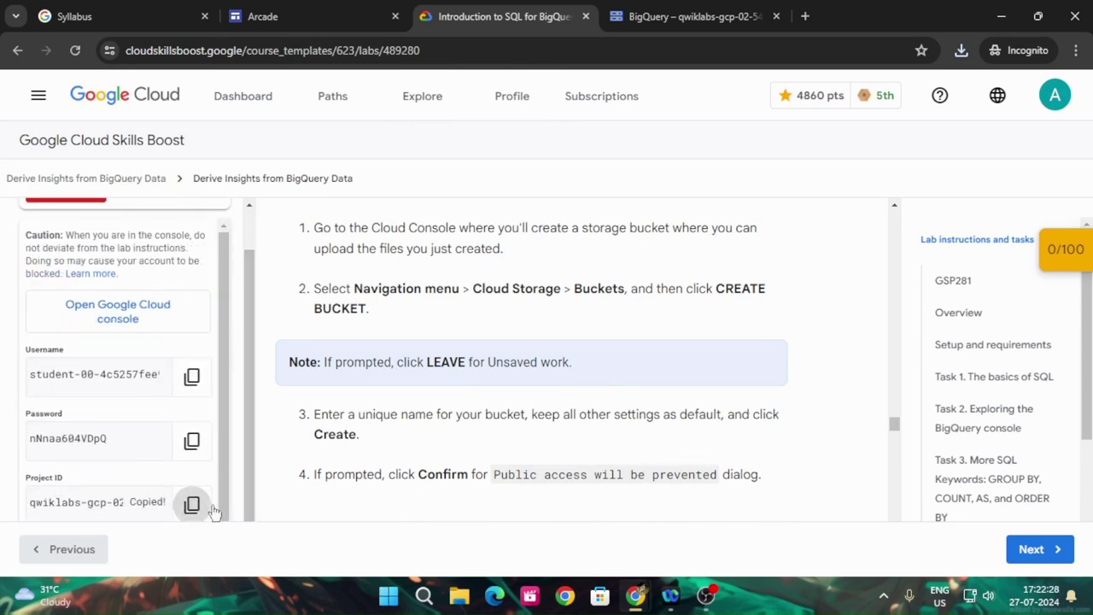
{"action": "left_click", "coordinate": [687, 16]}
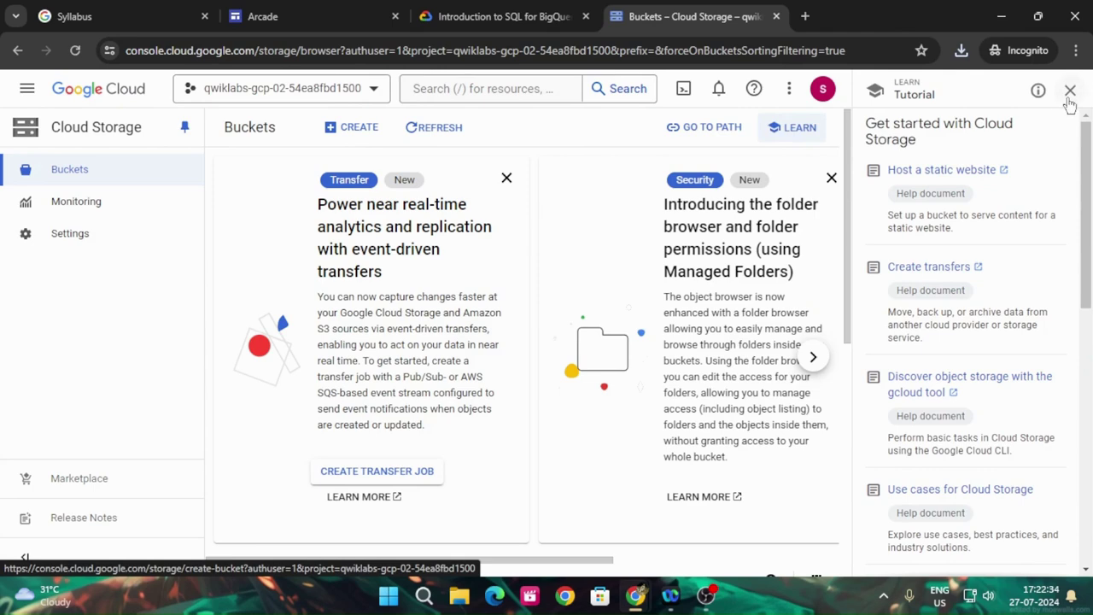
{"action": "left_click", "coordinate": [1070, 91]}
{"action": "left_click", "coordinate": [359, 128]}
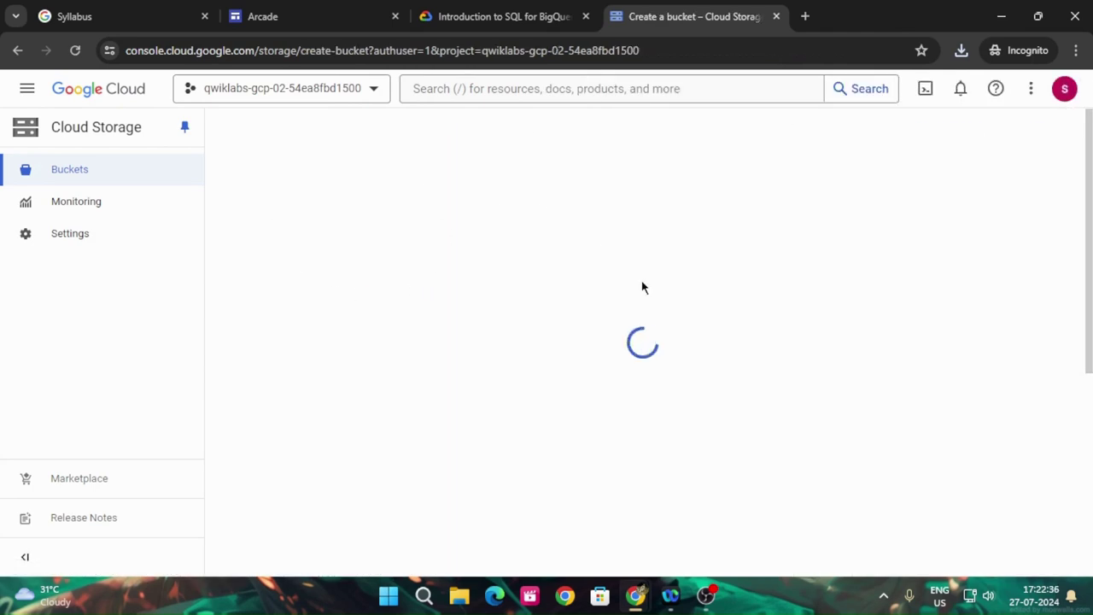
{"action": "key", "text": "ctrl+v"}
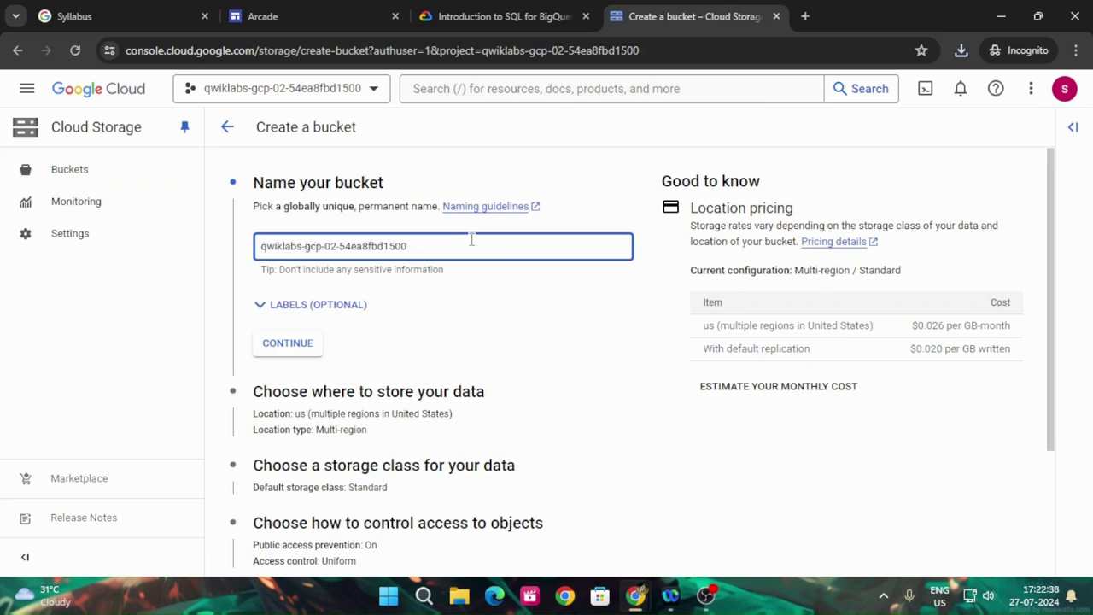
- Check the lab's bucket instructions, then create the bucket with default settings and confirm enforced public access prevention
{"action": "left_click", "coordinate": [473, 9]}
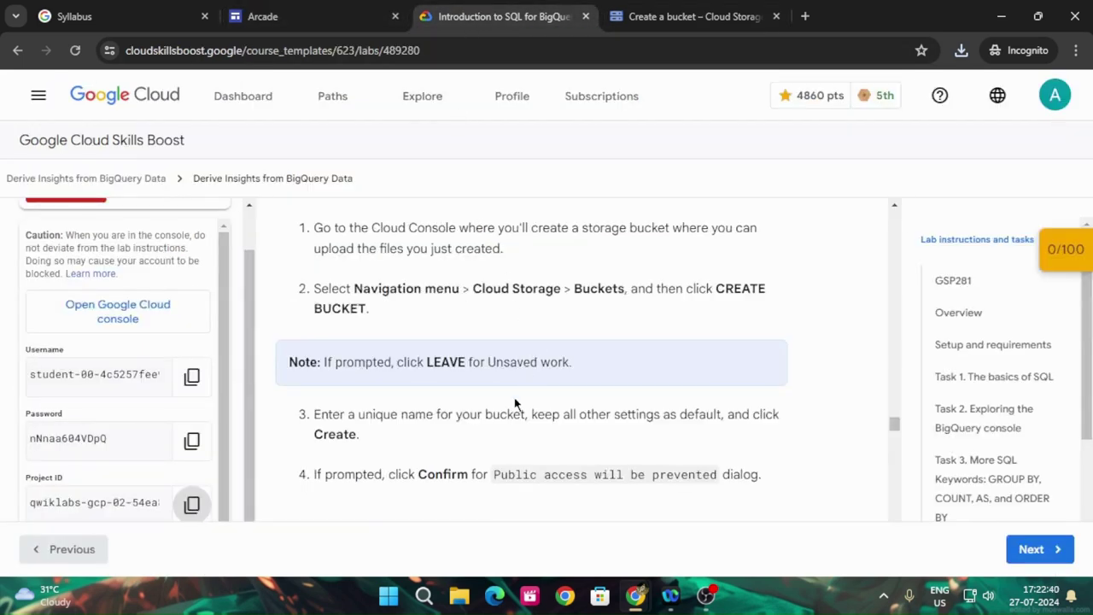
{"action": "scroll", "coordinate": [725, 450], "scroll_direction": "down", "scroll_amount": 1}
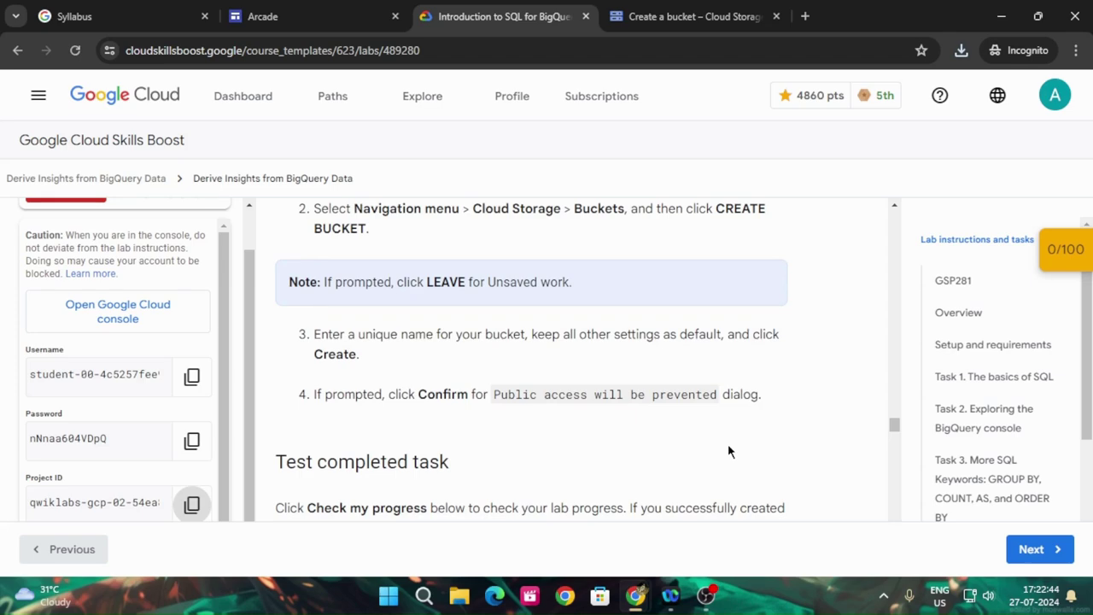
{"action": "left_click", "coordinate": [695, 6]}
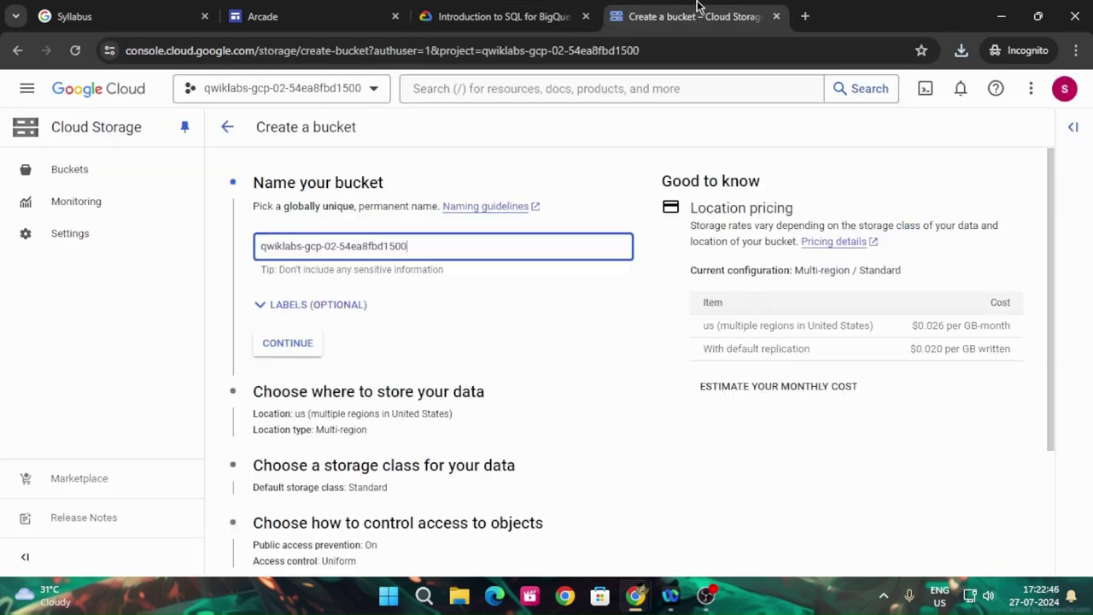
{"action": "scroll", "coordinate": [389, 490], "scroll_direction": "down", "scroll_amount": 2}
{"action": "left_click", "coordinate": [251, 544]}
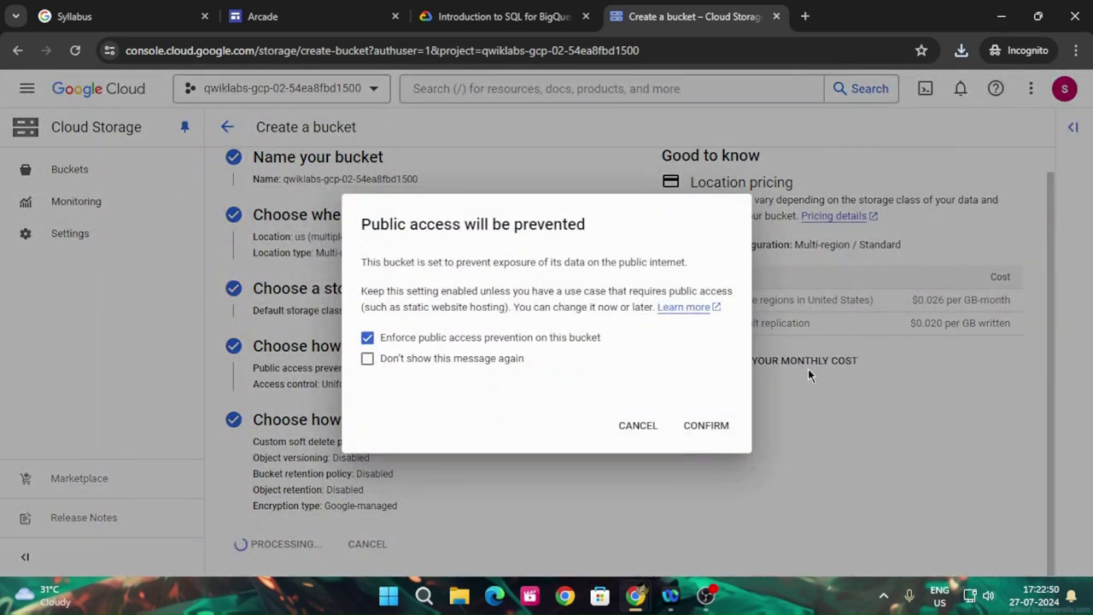
{"action": "left_click", "coordinate": [722, 425]}
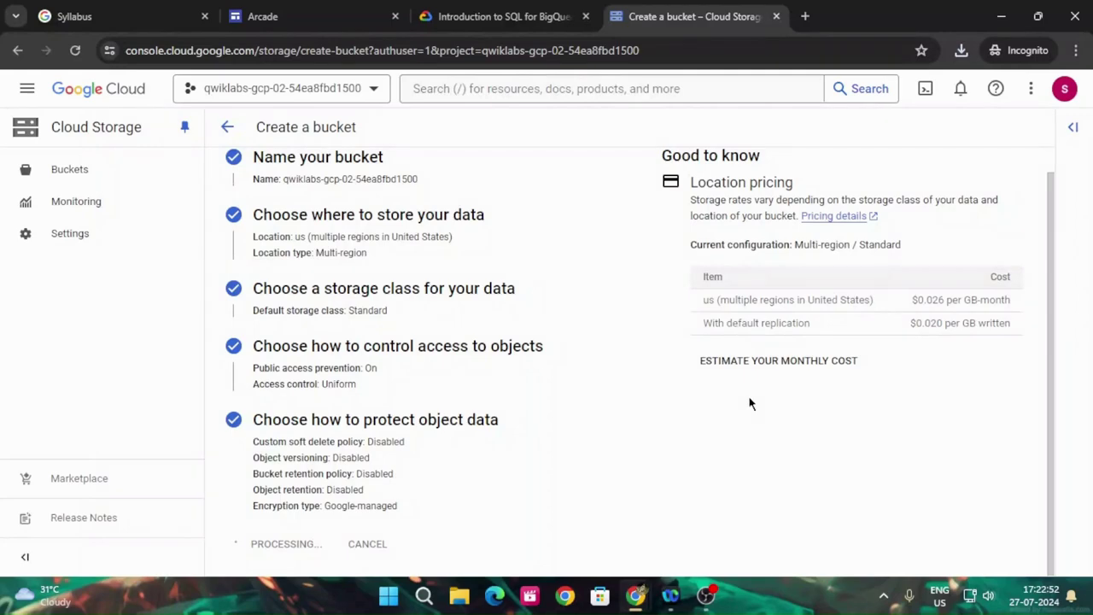
- Return to the lab instructions and run the progress check for the "Create a cloud storage bucket" task
{"action": "left_click", "coordinate": [465, 16]}
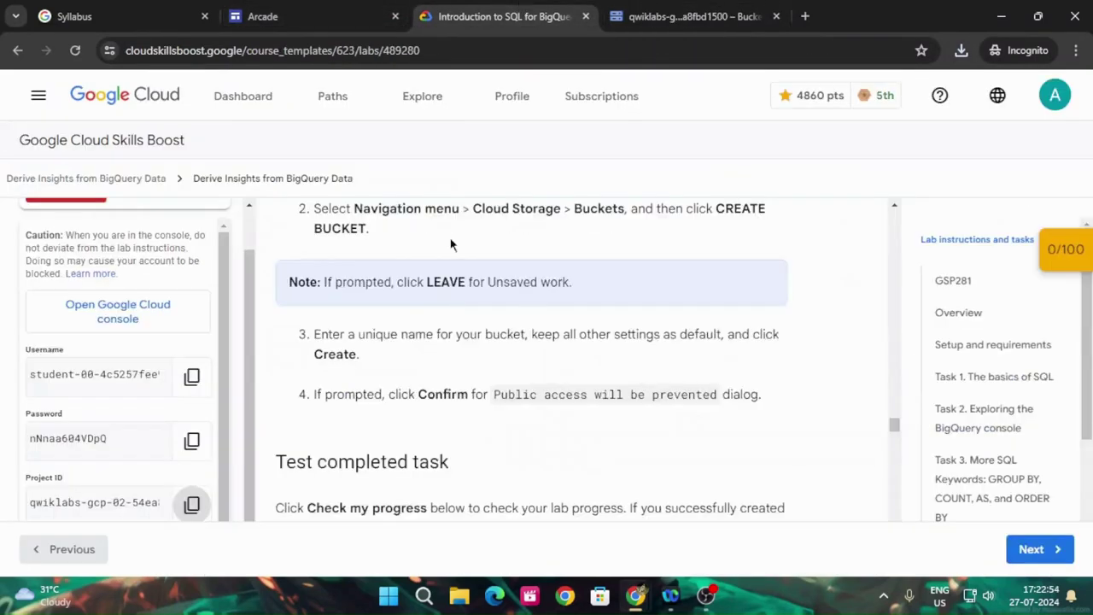
{"action": "scroll", "coordinate": [435, 375], "scroll_direction": "down", "scroll_amount": 3}
{"action": "left_click", "coordinate": [441, 383]}
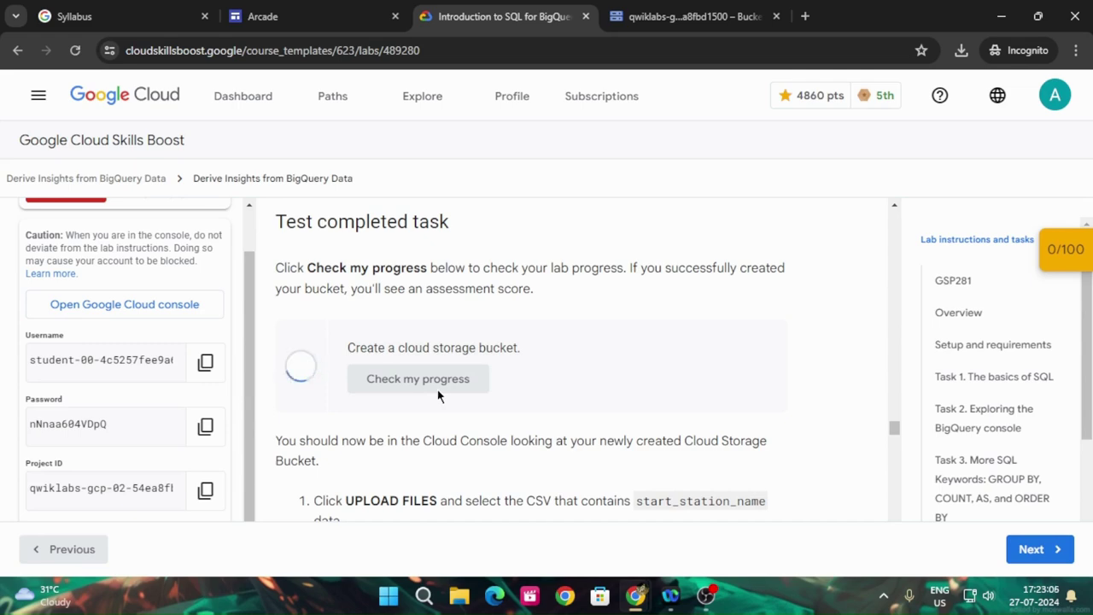
{"action": "scroll", "coordinate": [435, 382], "scroll_direction": "down", "scroll_amount": 1}
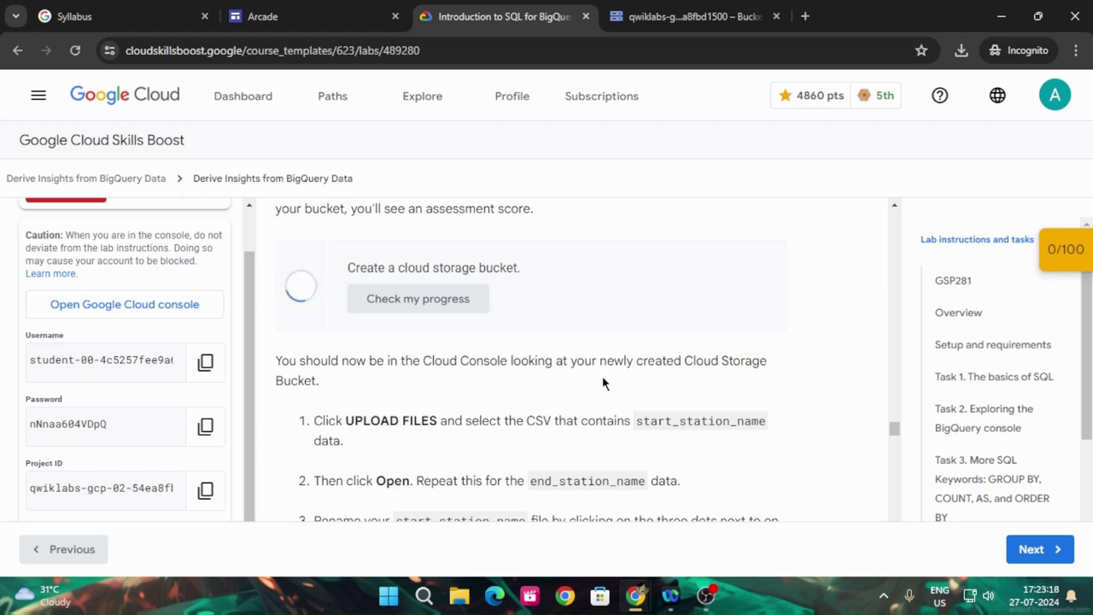
- Verify the new bucket in the console, then rerun the "Create a cloud storage bucket" check from the lab's checkpoints
{"action": "left_click", "coordinate": [725, 15]}
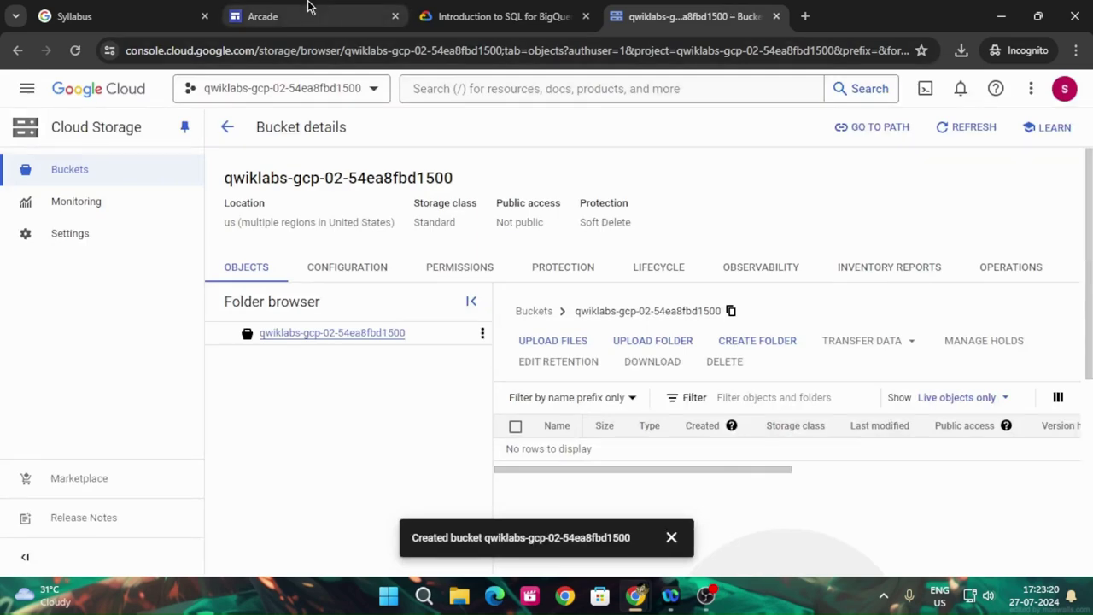
{"action": "left_click", "coordinate": [476, 7]}
{"action": "left_click", "coordinate": [1074, 262]}
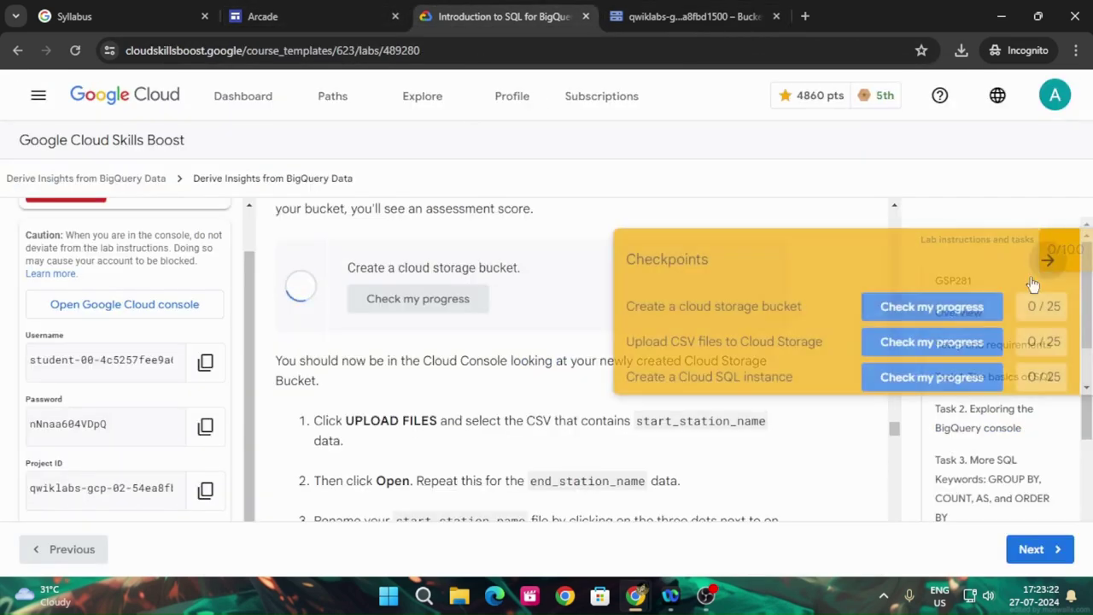
{"action": "left_click", "coordinate": [904, 315]}
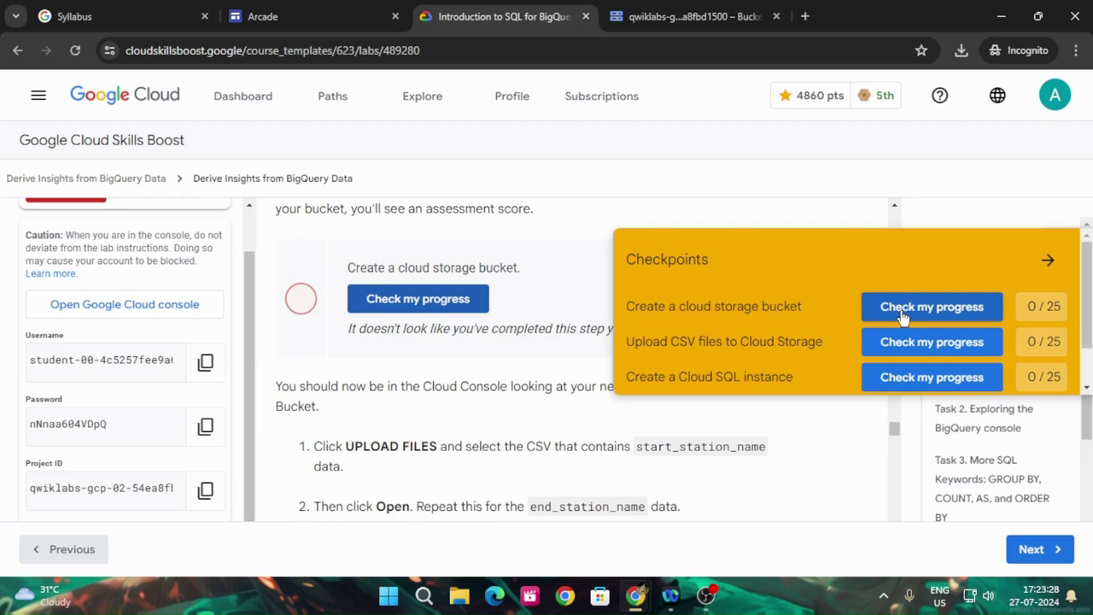
{"action": "left_click", "coordinate": [901, 313]}
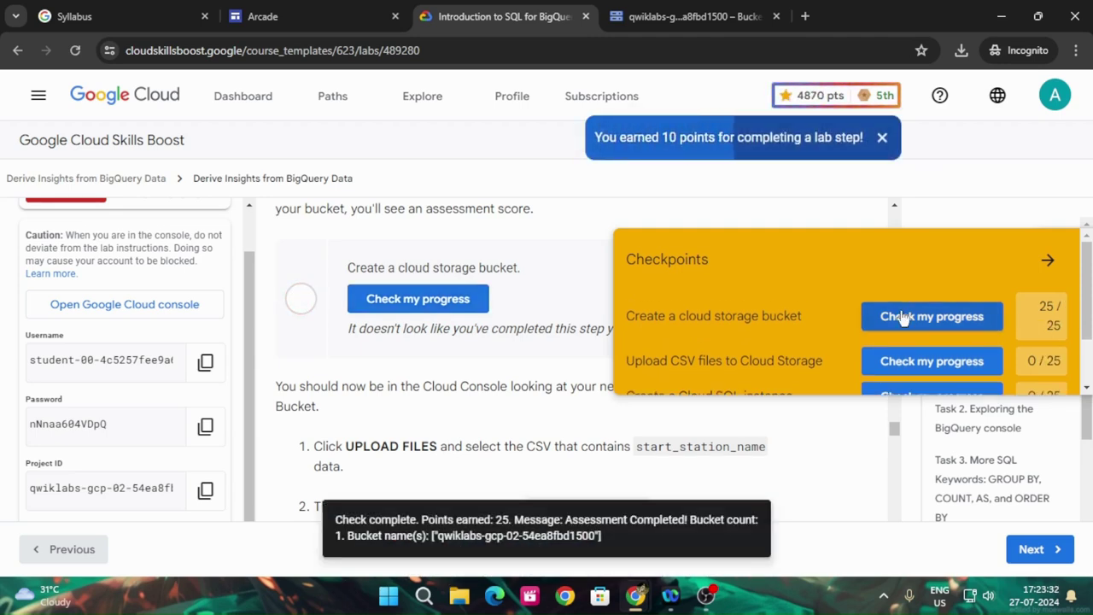
{"action": "left_click", "coordinate": [1047, 260]}
- Read the lab's upload instructions and upload the CSV file bquxjob_6edfb0e8_190f4080b8e from Downloads to the new bucket
{"action": "scroll", "coordinate": [749, 422], "scroll_direction": "down", "scroll_amount": 2}
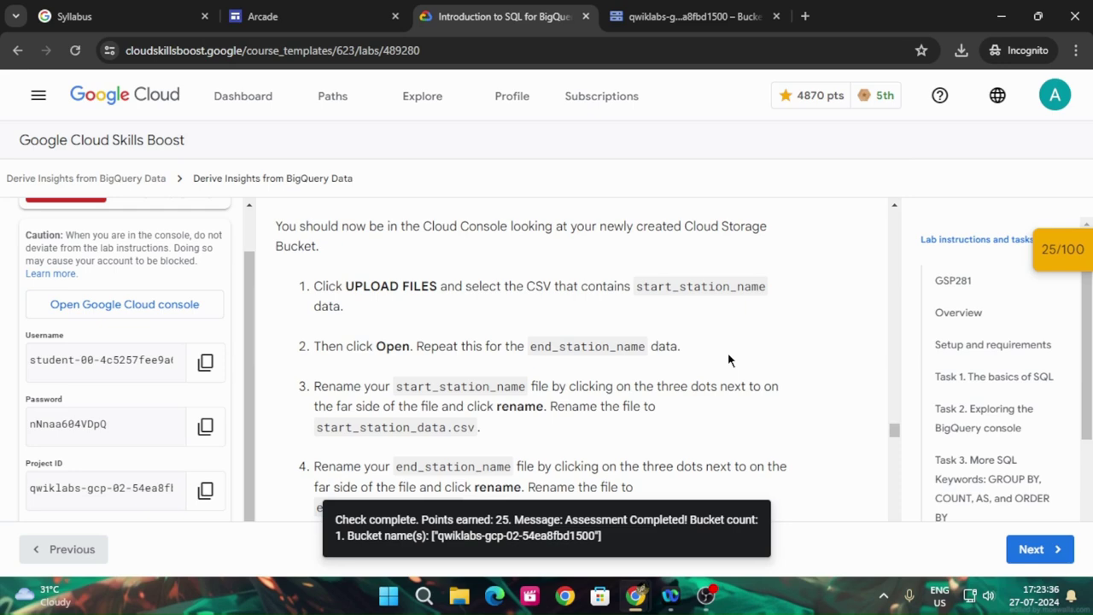
{"action": "left_click", "coordinate": [664, 14]}
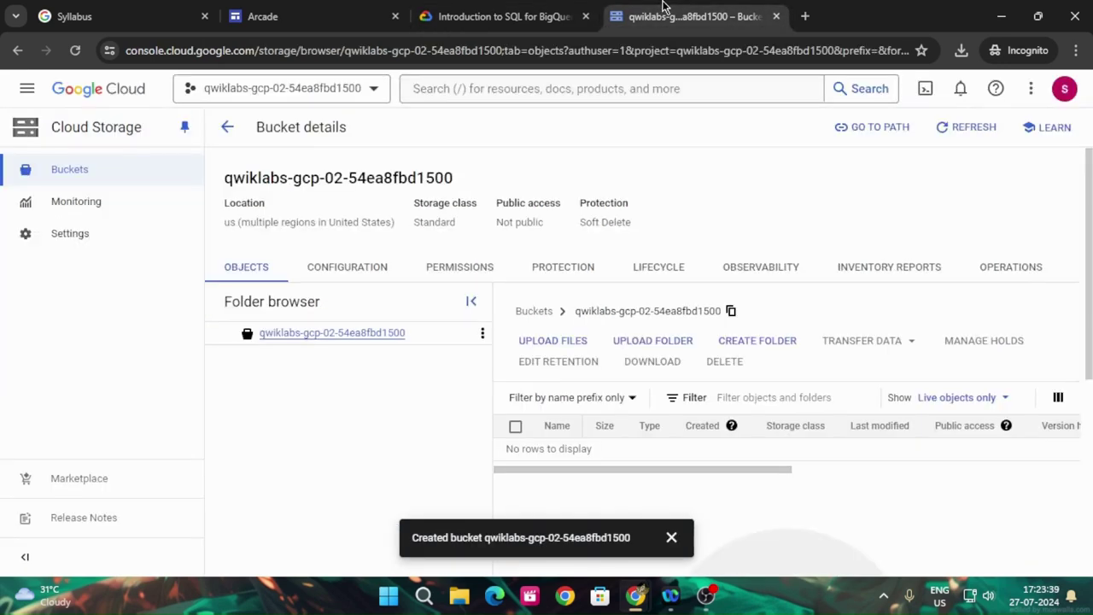
{"action": "left_click", "coordinate": [559, 343]}
{"action": "left_click", "coordinate": [501, 205]}
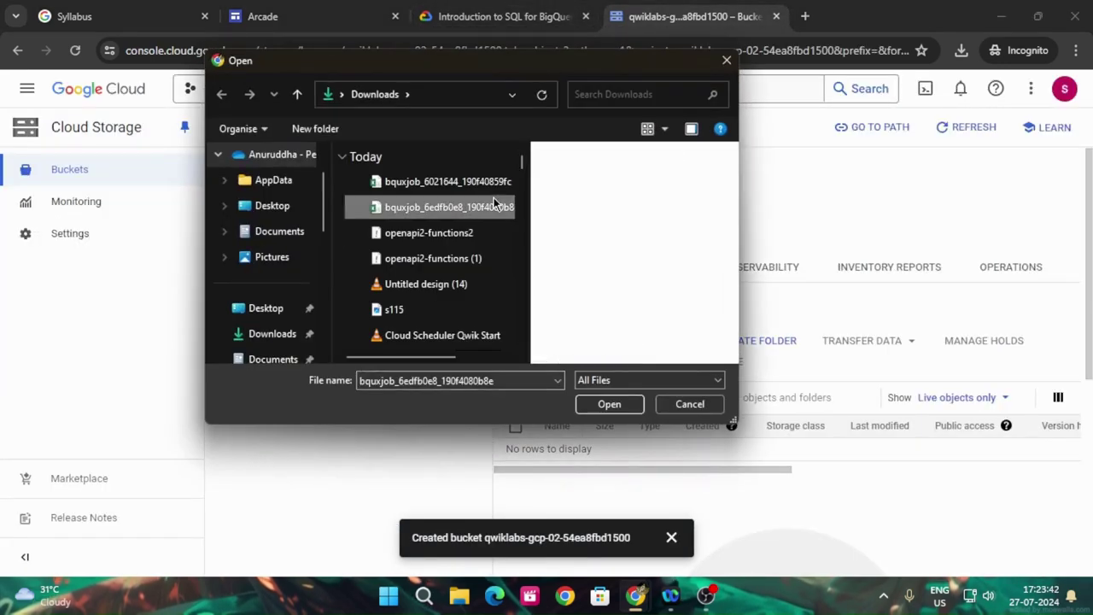
{"action": "left_click", "coordinate": [609, 404]}
- Copy start_station_name from the lab instructions and rename the uploaded CSV object to start_station_name.csv
{"action": "left_click", "coordinate": [495, 16]}
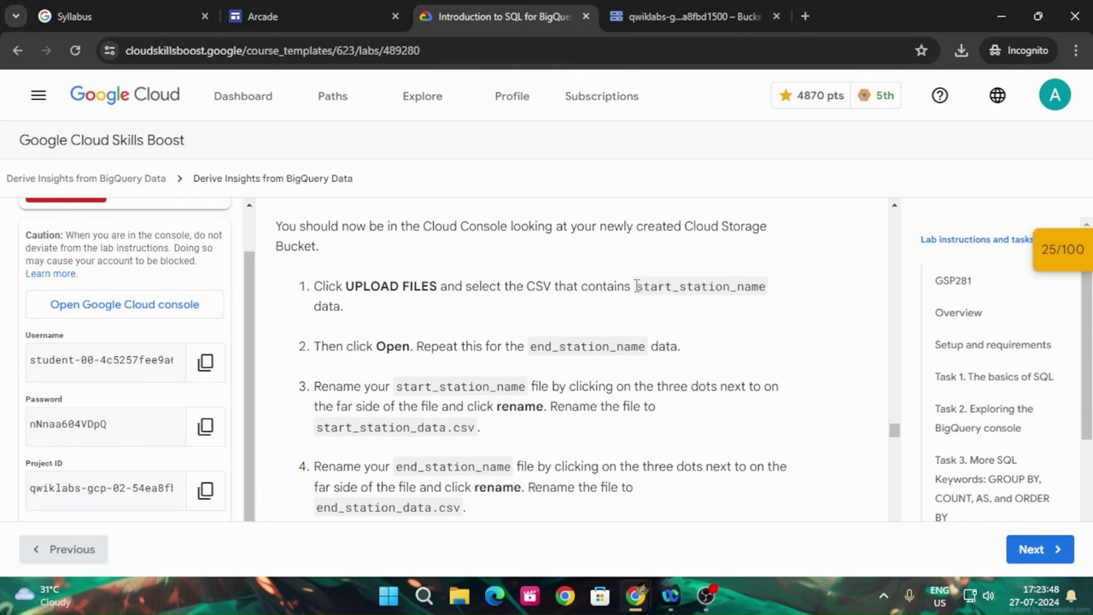
{"action": "left_click_drag", "start_coordinate": [635, 286], "coordinate": [780, 280]}
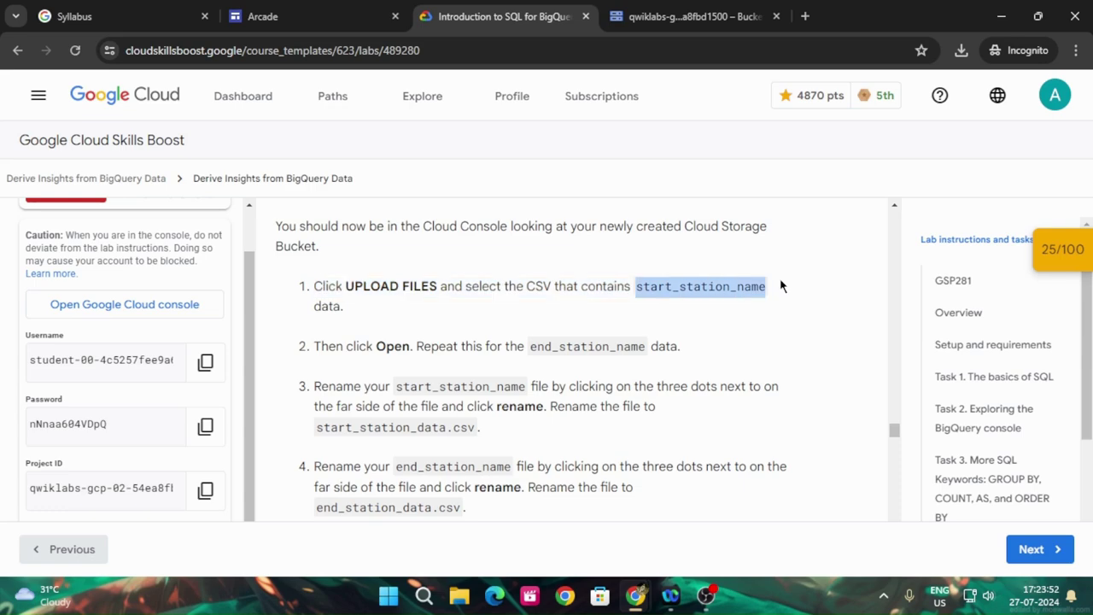
{"action": "left_click", "coordinate": [696, 10]}
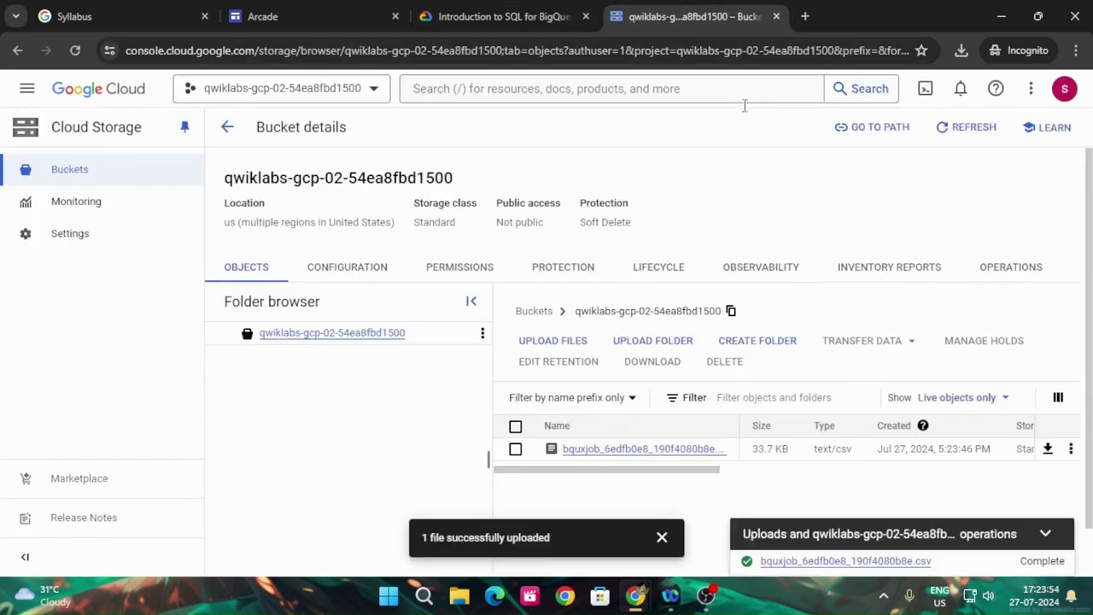
{"action": "left_click", "coordinate": [1071, 450]}
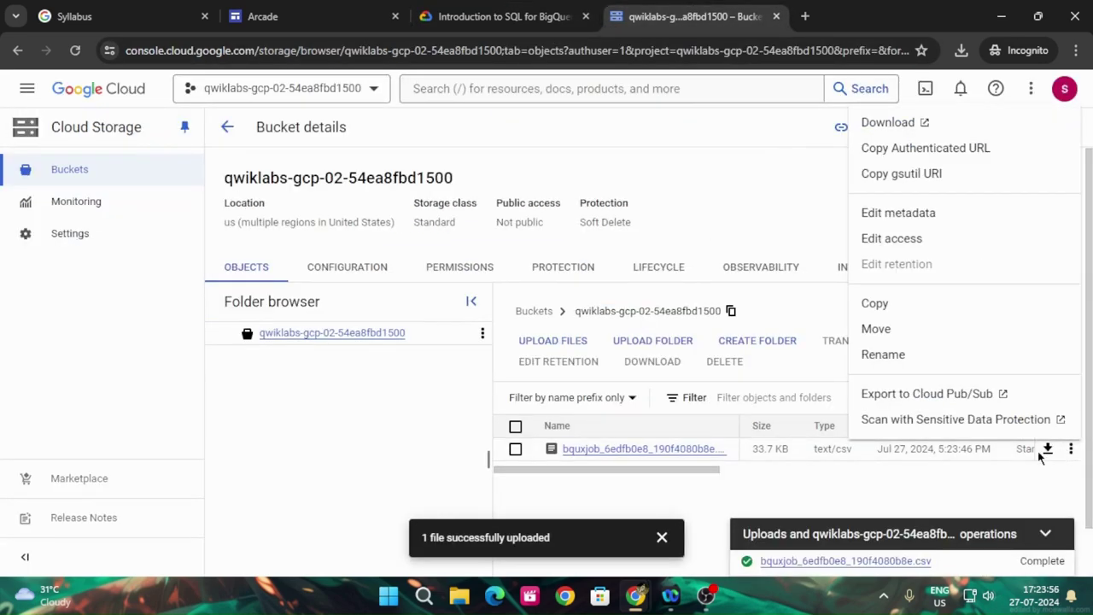
{"action": "left_click", "coordinate": [932, 357]}
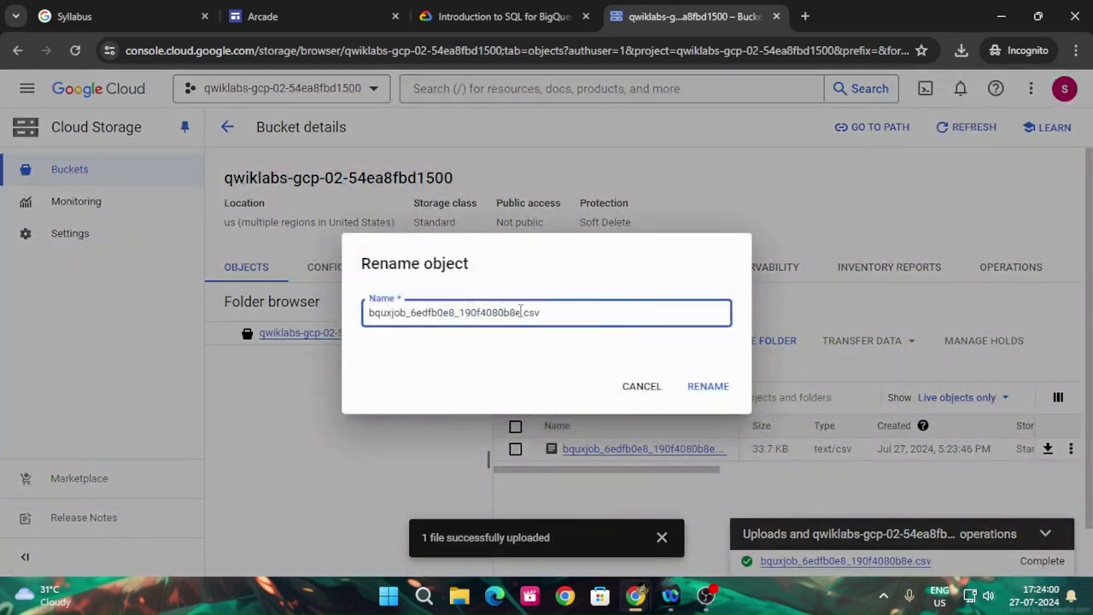
{"action": "left_click_drag", "start_coordinate": [520, 313], "coordinate": [338, 322]}
{"action": "type", "text": "start_station_name"}
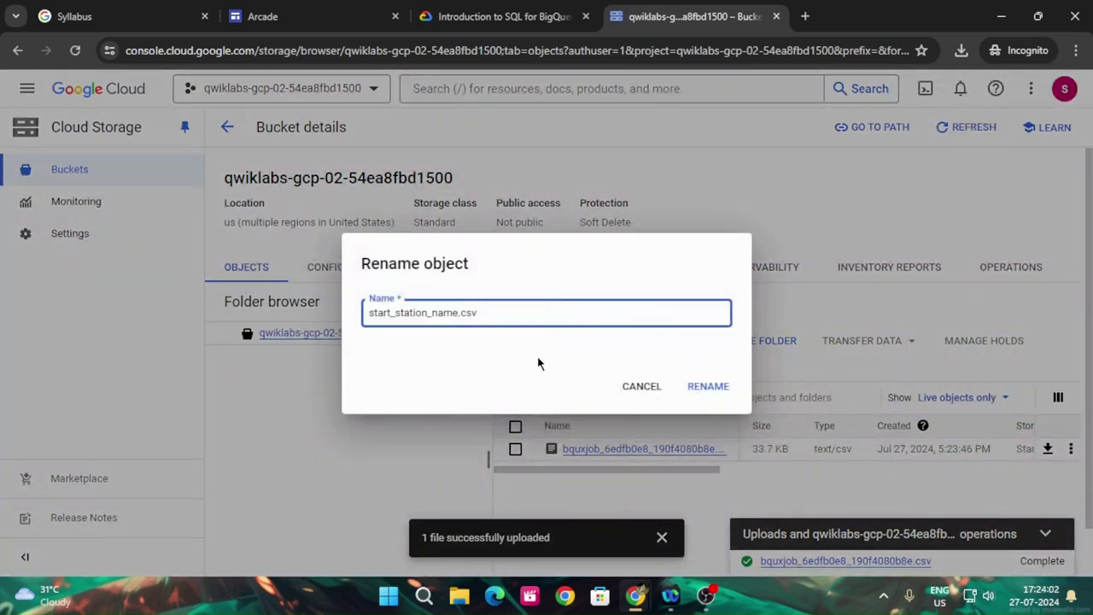
{"action": "left_click", "coordinate": [707, 385]}
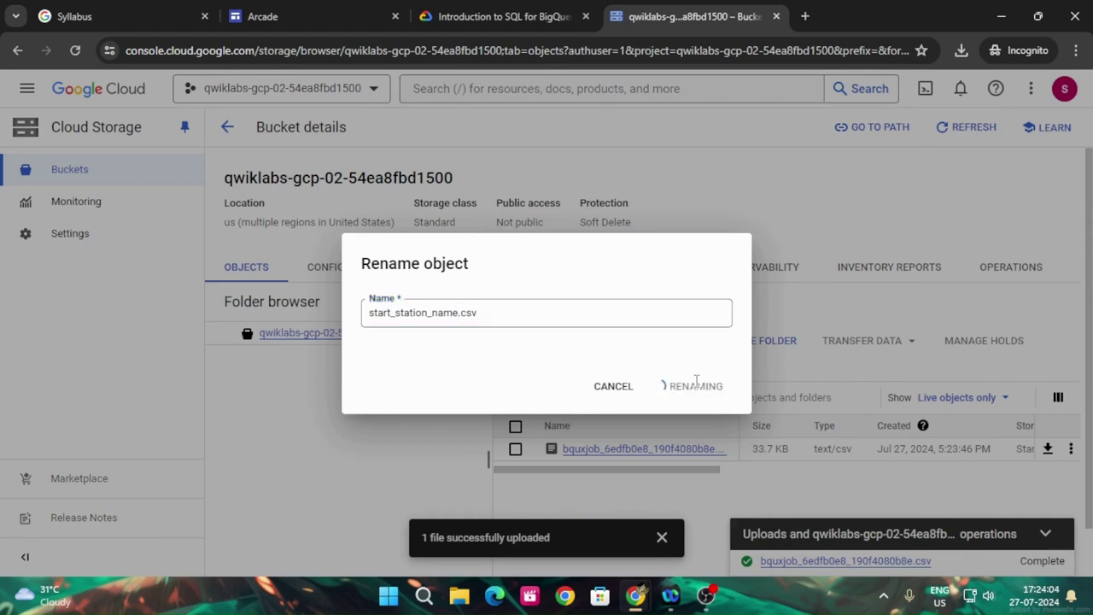
- Review the lab's file renaming instructions and run the progress check for "Upload CSV files to Cloud Storage"
{"action": "key", "text": "ctrl+shift+Tab"}
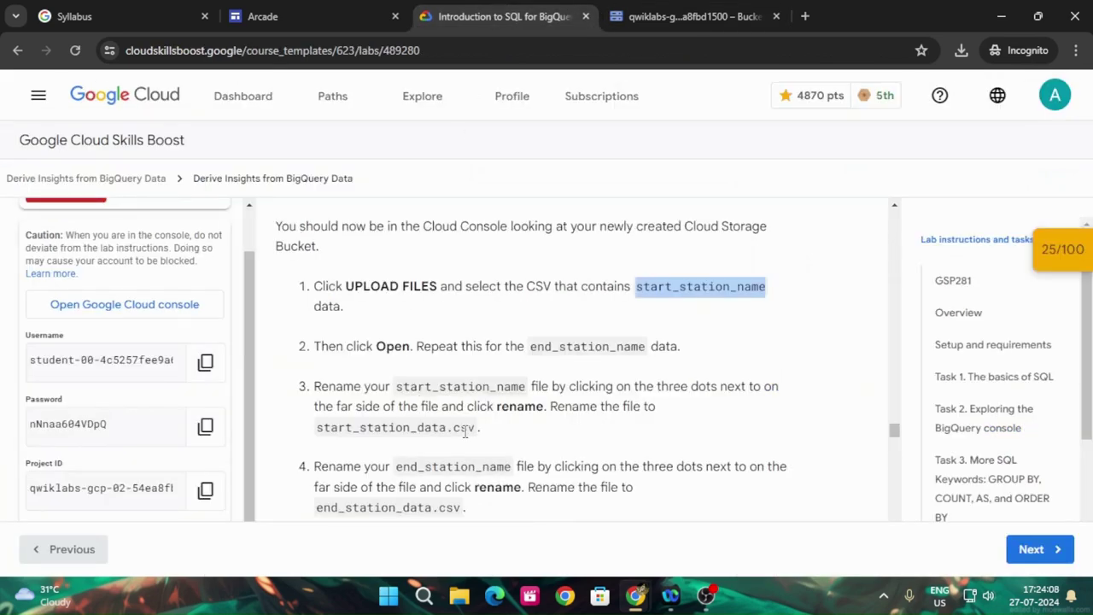
{"action": "scroll", "coordinate": [465, 433], "scroll_direction": "down", "scroll_amount": 2}
{"action": "scroll", "coordinate": [465, 431], "scroll_direction": "up", "scroll_amount": 2}
{"action": "scroll", "coordinate": [466, 432], "scroll_direction": "down", "scroll_amount": 2}
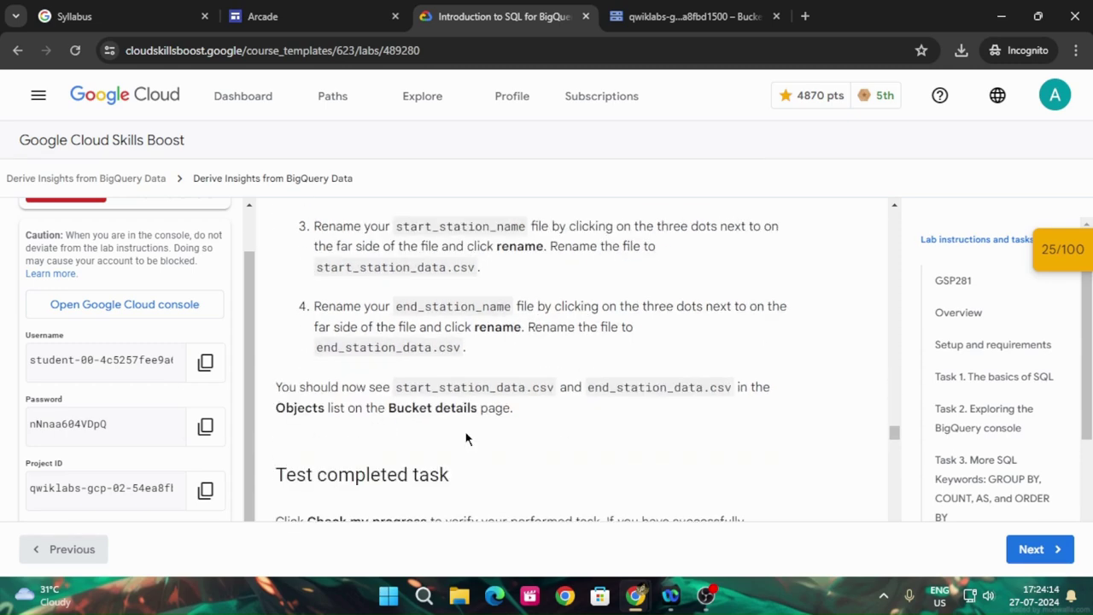
{"action": "scroll", "coordinate": [466, 438], "scroll_direction": "down", "scroll_amount": 2}
{"action": "scroll", "coordinate": [461, 468], "scroll_direction": "up", "scroll_amount": 1}
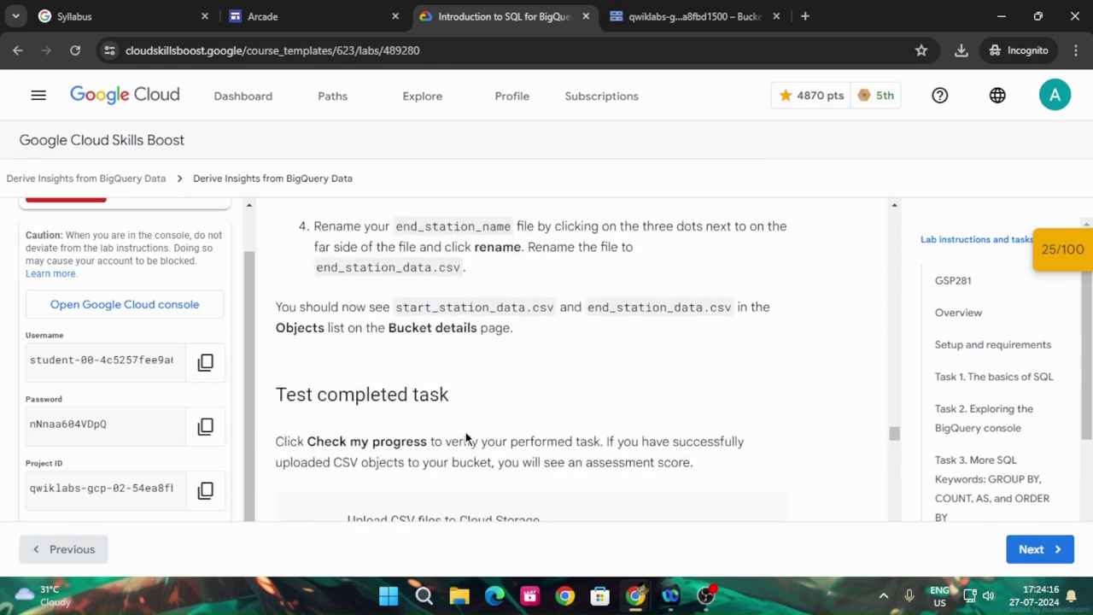
{"action": "scroll", "coordinate": [461, 468], "scroll_direction": "down", "scroll_amount": 1}
{"action": "left_click", "coordinate": [461, 469]}
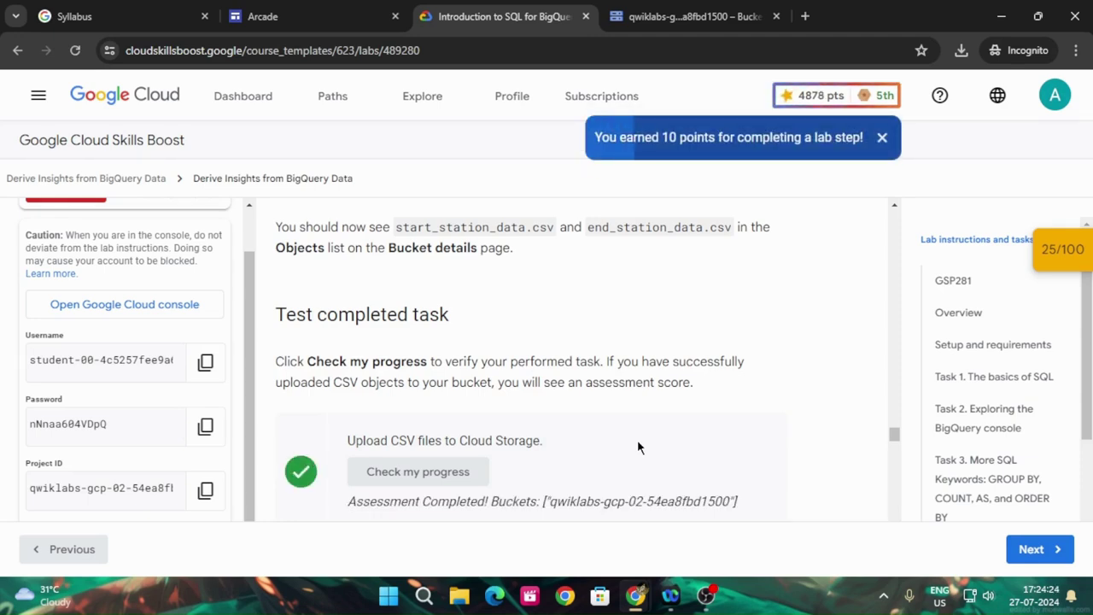
- Read the start of Task 5 on creating a Cloud SQL instance and open the SQL page in the Google Cloud console
{"action": "scroll", "coordinate": [598, 430], "scroll_direction": "down", "scroll_amount": 3}
{"action": "scroll", "coordinate": [583, 433], "scroll_direction": "down", "scroll_amount": 2}
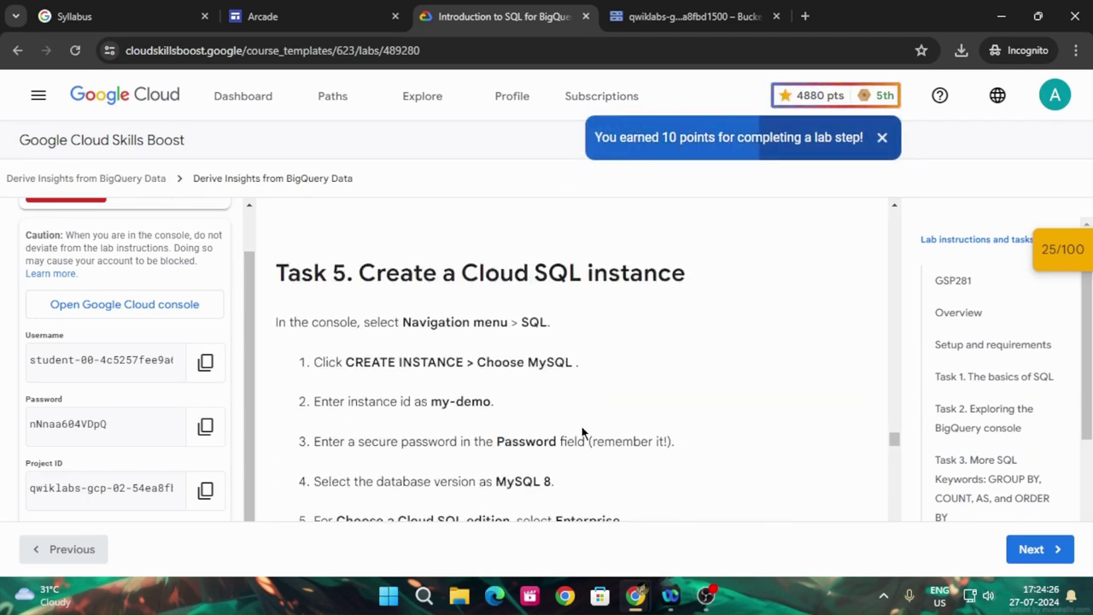
{"action": "scroll", "coordinate": [510, 395], "scroll_direction": "down", "scroll_amount": 1}
{"action": "left_click", "coordinate": [623, 19]}
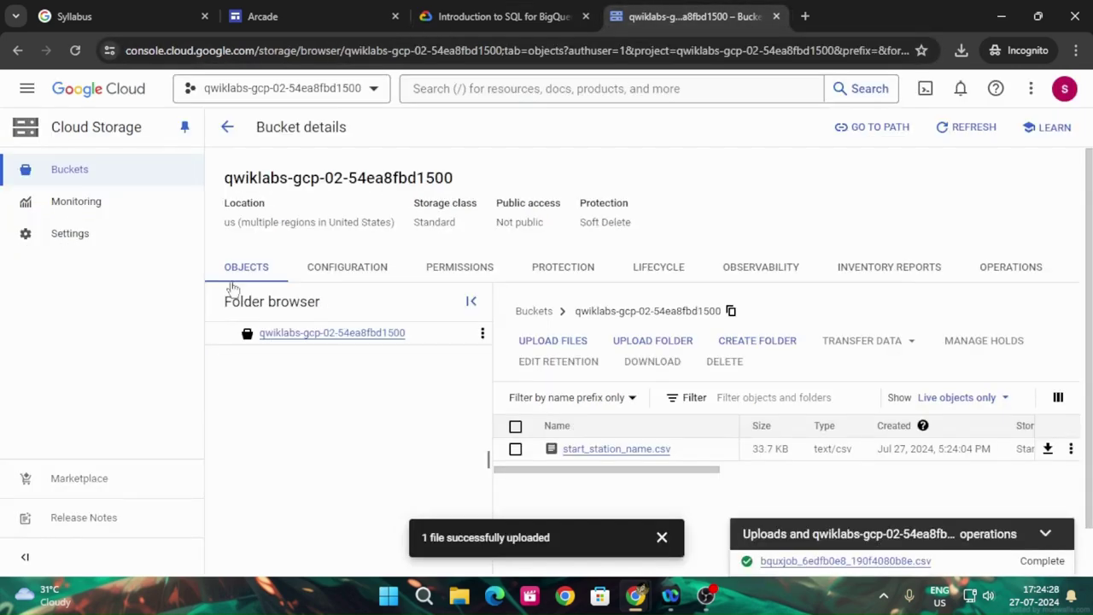
{"action": "left_click", "coordinate": [27, 95]}
{"action": "scroll", "coordinate": [108, 402], "scroll_direction": "down", "scroll_amount": 3}
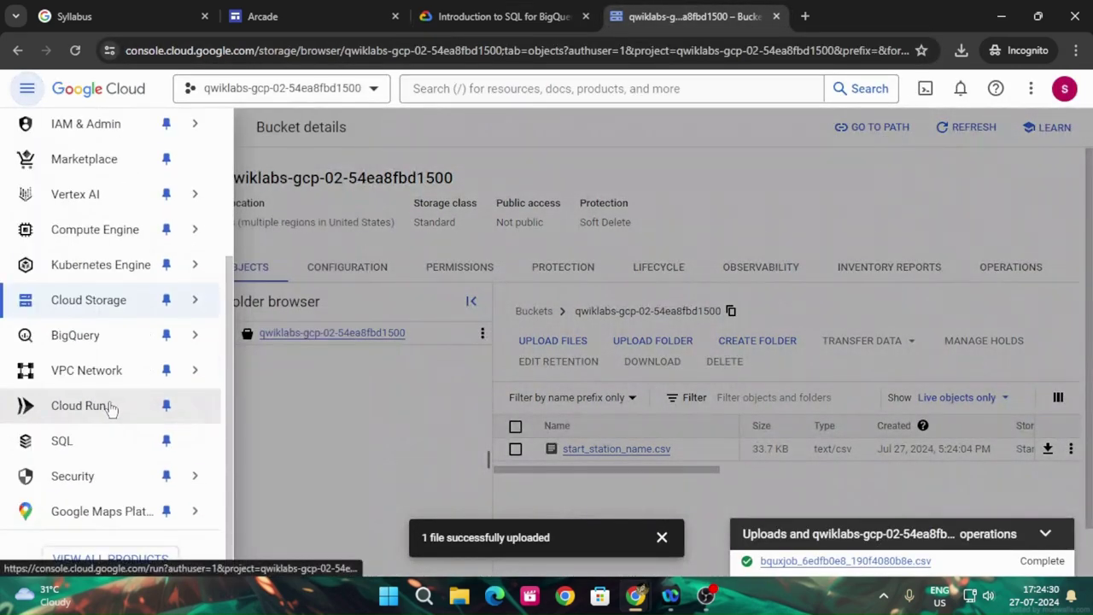
{"action": "scroll", "coordinate": [107, 435], "scroll_direction": "up", "scroll_amount": 3}
{"action": "scroll", "coordinate": [115, 478], "scroll_direction": "down", "scroll_amount": 3}
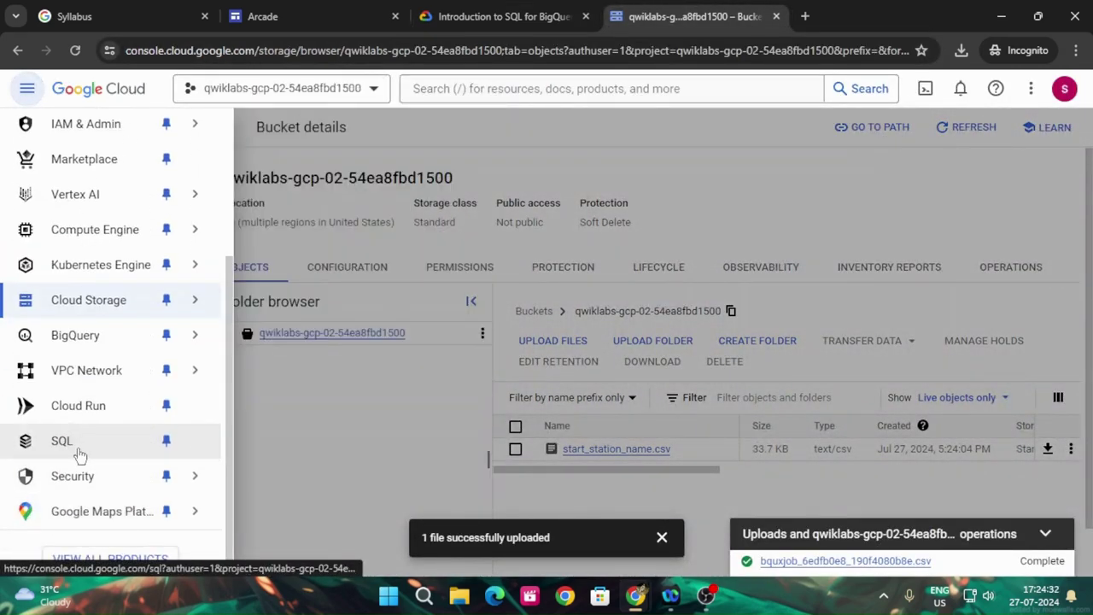
{"action": "left_click", "coordinate": [73, 448]}
- Dismiss the Gemini introduction, close the Cloud SQL tutorial, and start creating an instance with the MySQL engine
{"action": "left_click", "coordinate": [504, 9]}
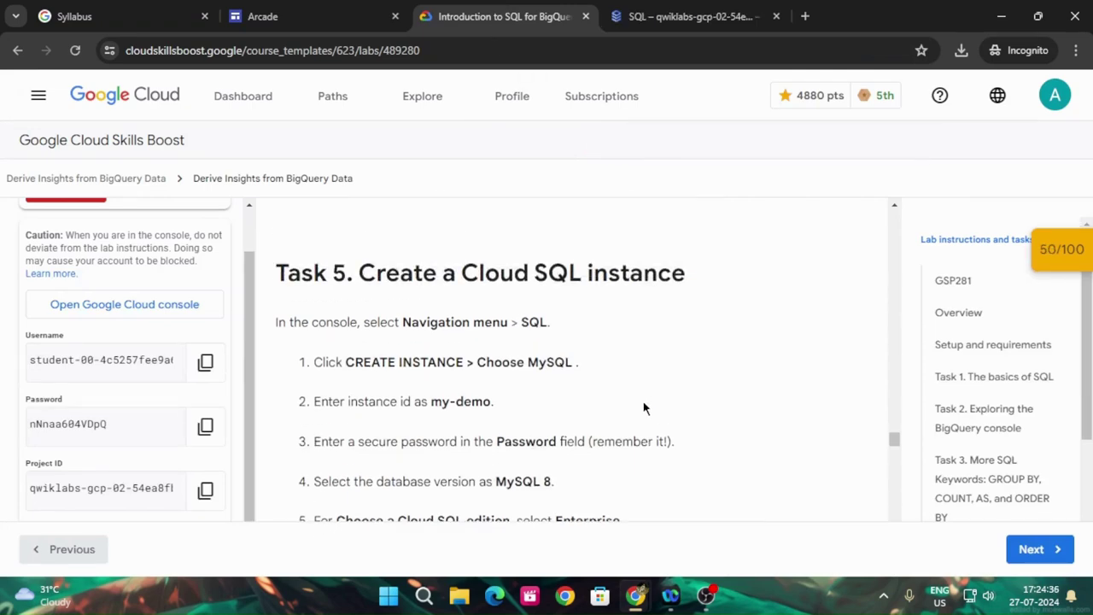
{"action": "left_click", "coordinate": [717, 12]}
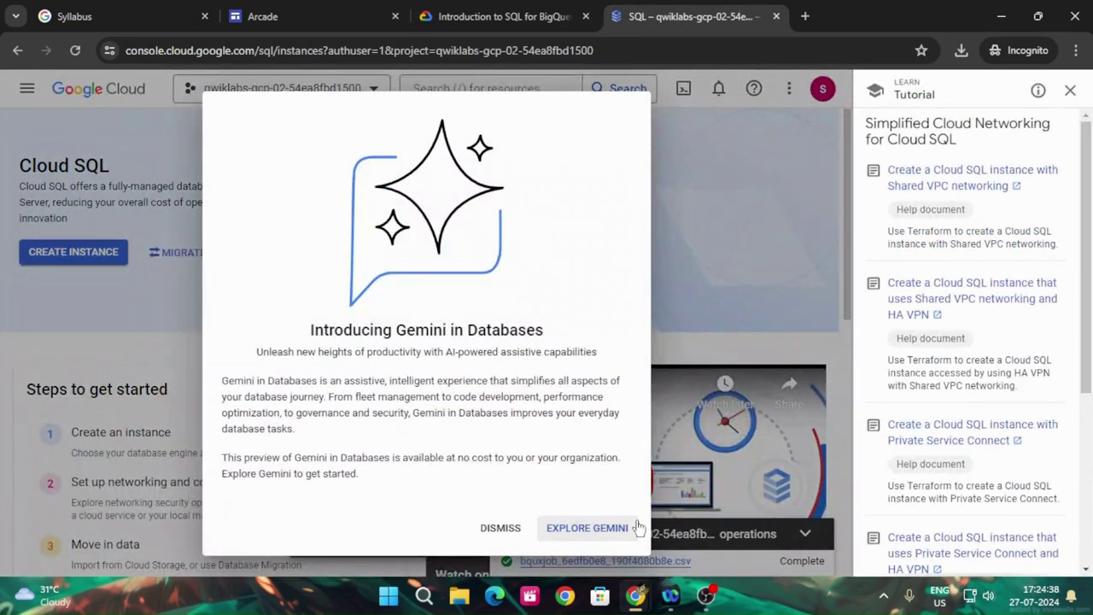
{"action": "left_click", "coordinate": [501, 528]}
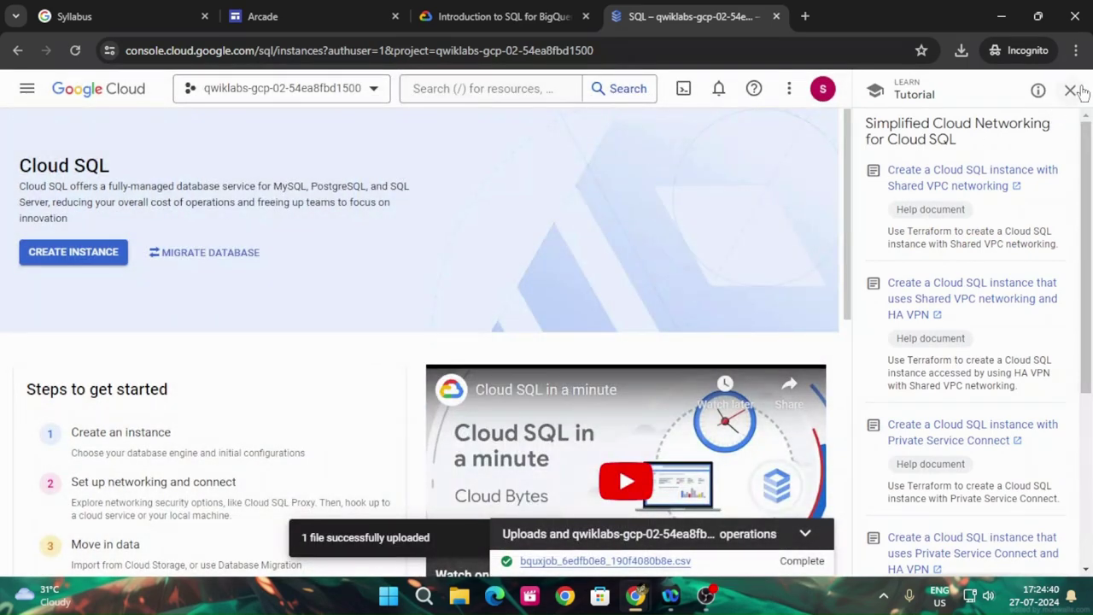
{"action": "left_click", "coordinate": [1078, 91]}
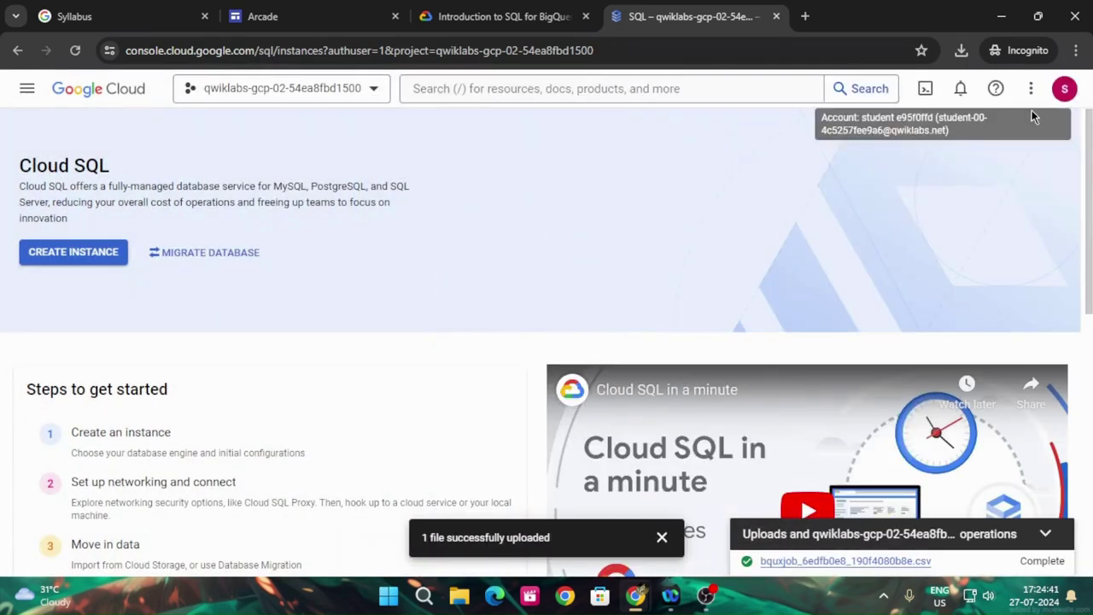
{"action": "left_click", "coordinate": [90, 260]}
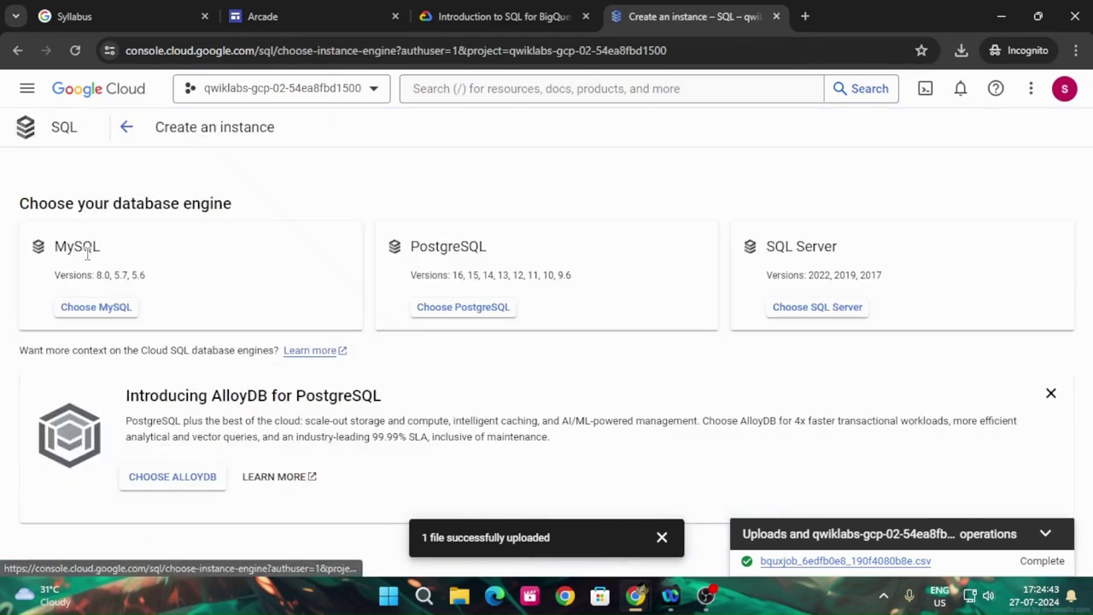
{"action": "left_click", "coordinate": [101, 307]}
- Copy the instance ID my-demo from the Task 5 lab instructions and return to the MySQL instance form
{"action": "left_click", "coordinate": [476, 9]}
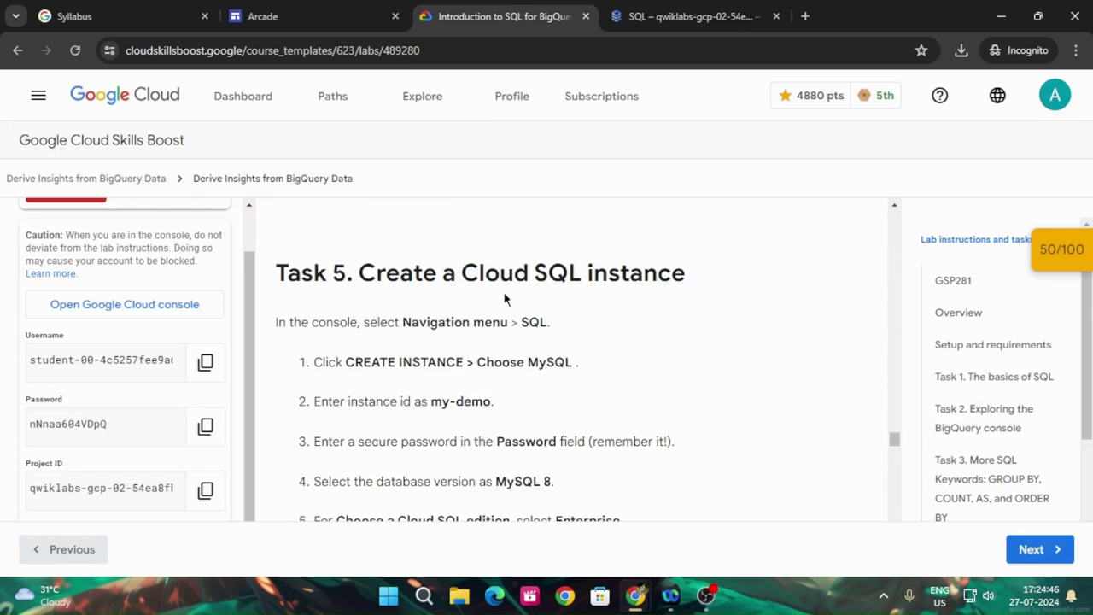
{"action": "scroll", "coordinate": [464, 345], "scroll_direction": "down", "scroll_amount": 1}
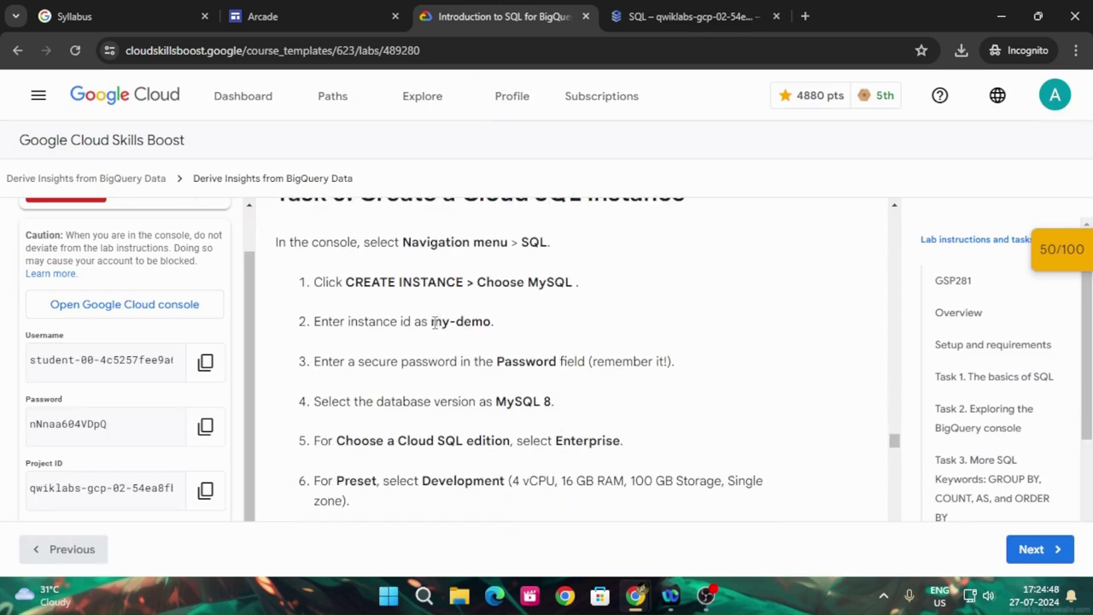
{"action": "left_click_drag", "start_coordinate": [434, 322], "coordinate": [490, 322]}
{"action": "key", "text": "ctrl+c"}
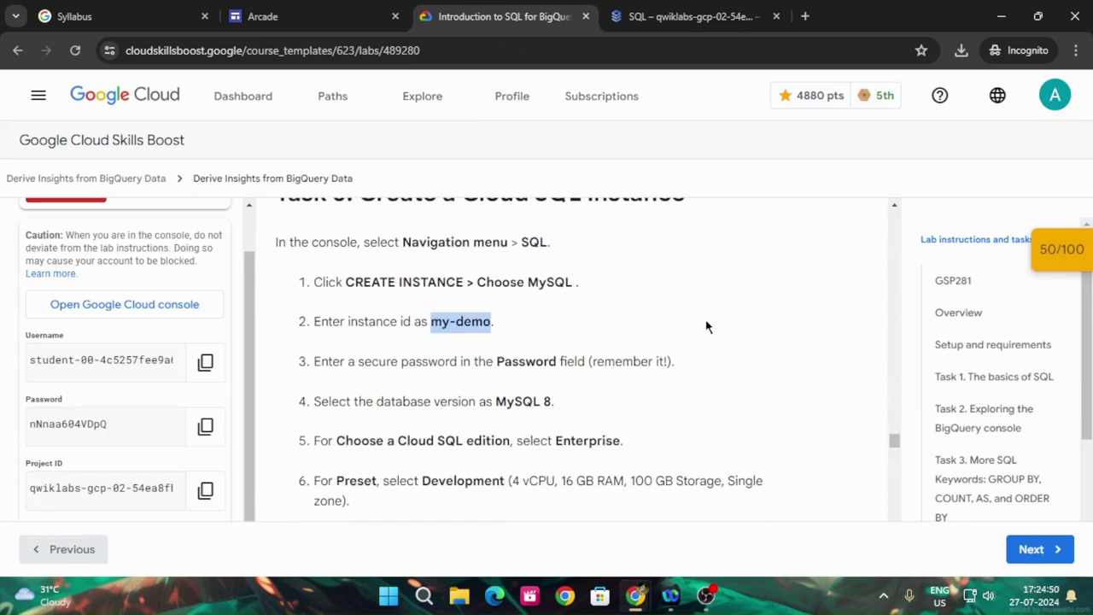
{"action": "left_click", "coordinate": [659, 19]}
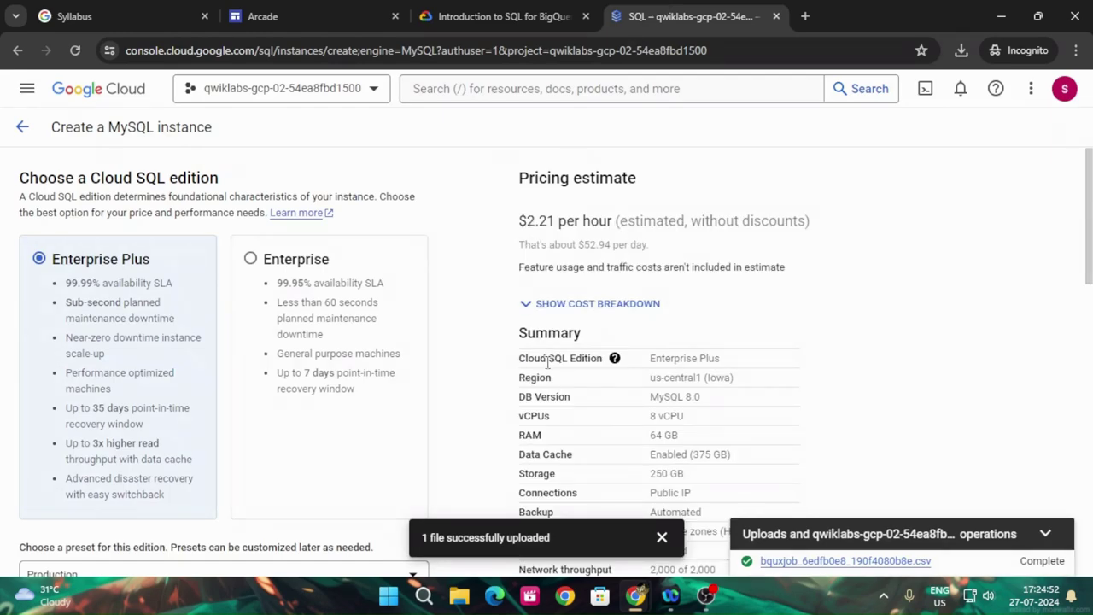
- Enter my-demo as the instance ID and dismiss the file upload notification
{"action": "left_click", "coordinate": [510, 10]}
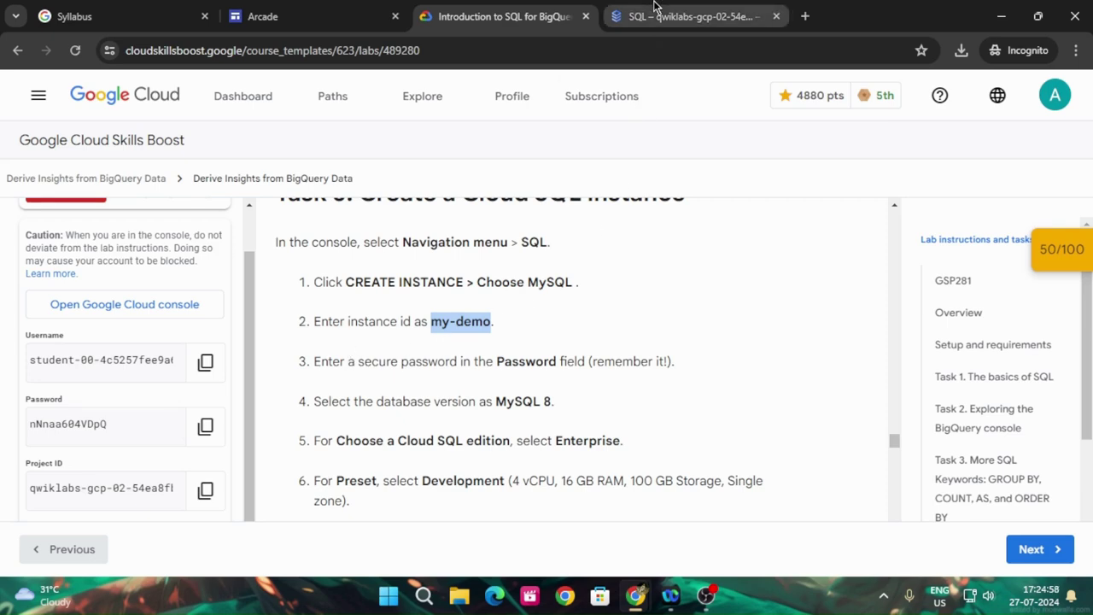
{"action": "left_click", "coordinate": [683, 16]}
{"action": "scroll", "coordinate": [293, 325], "scroll_direction": "down", "scroll_amount": 3}
{"action": "scroll", "coordinate": [284, 361], "scroll_direction": "down", "scroll_amount": 1}
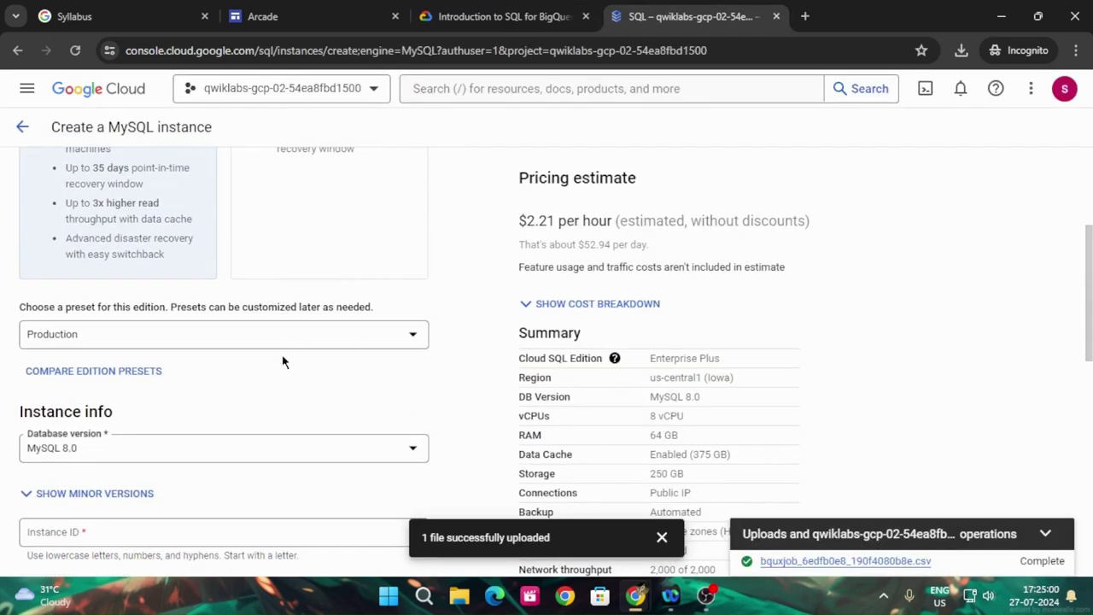
{"action": "scroll", "coordinate": [284, 361], "scroll_direction": "down", "scroll_amount": 2}
{"action": "left_click", "coordinate": [450, 7]}
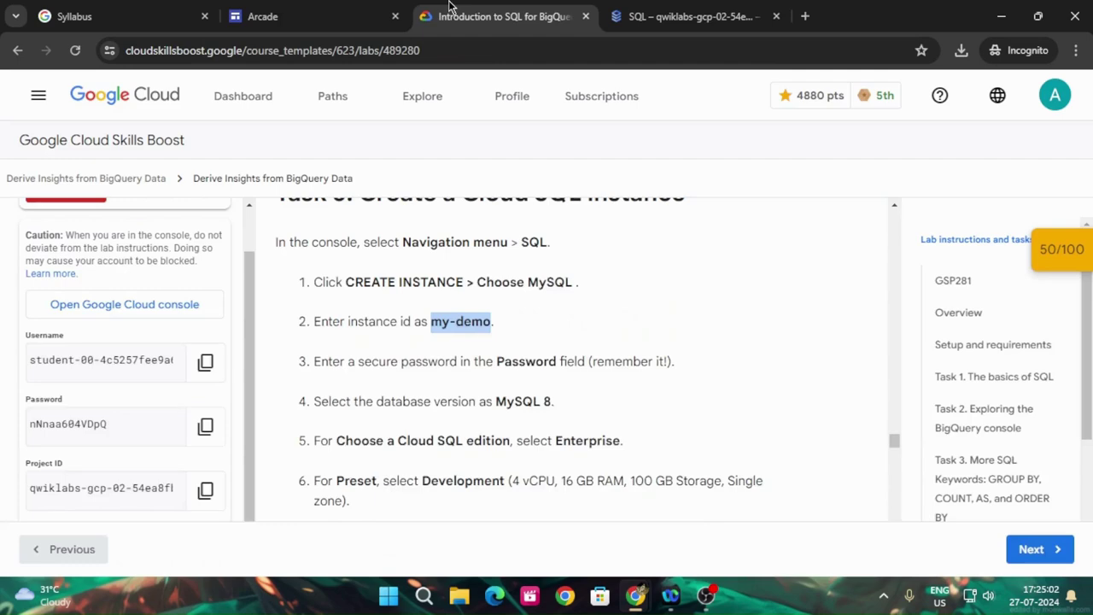
{"action": "left_click", "coordinate": [683, 17]}
{"action": "left_click", "coordinate": [134, 451]}
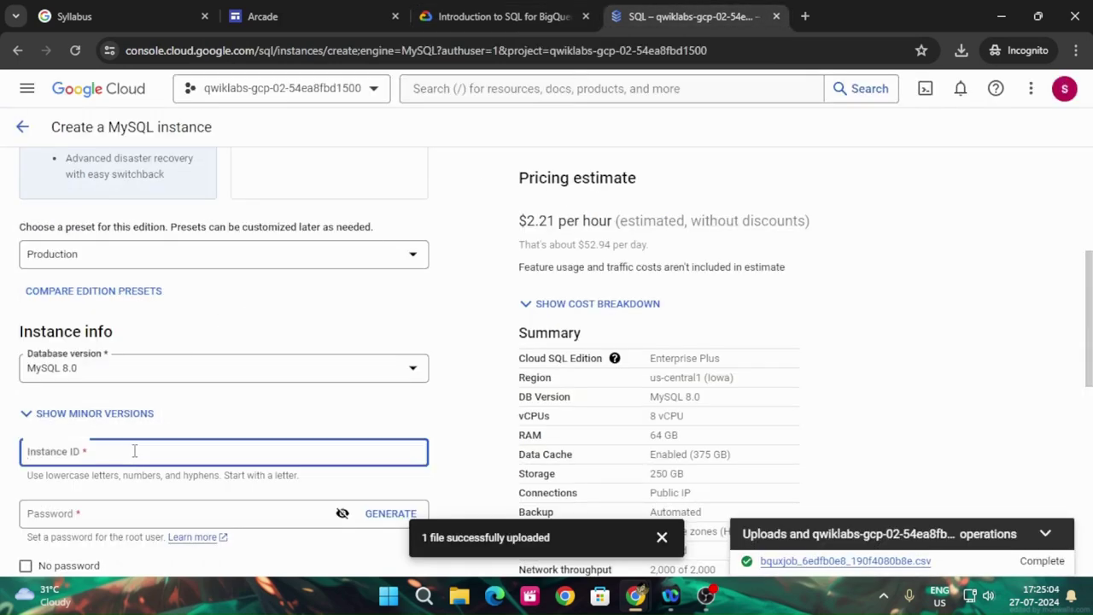
{"action": "key", "text": "ctrl+v"}
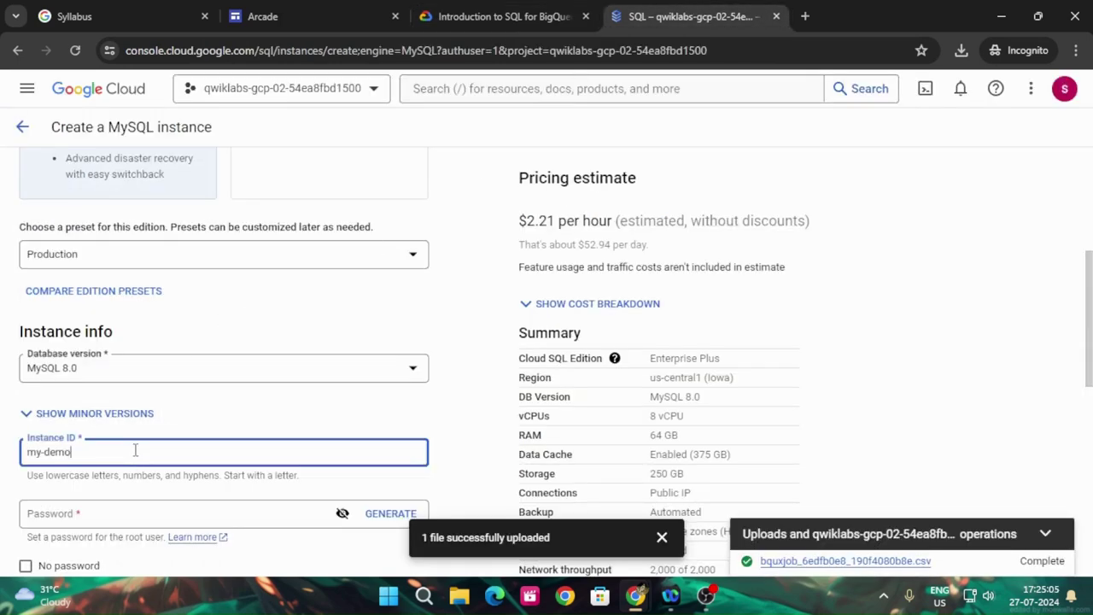
{"action": "left_click", "coordinate": [661, 536]}
- Check the lab's password instruction and fill in the root user's password for the MySQL instance
{"action": "left_click", "coordinate": [504, 16]}
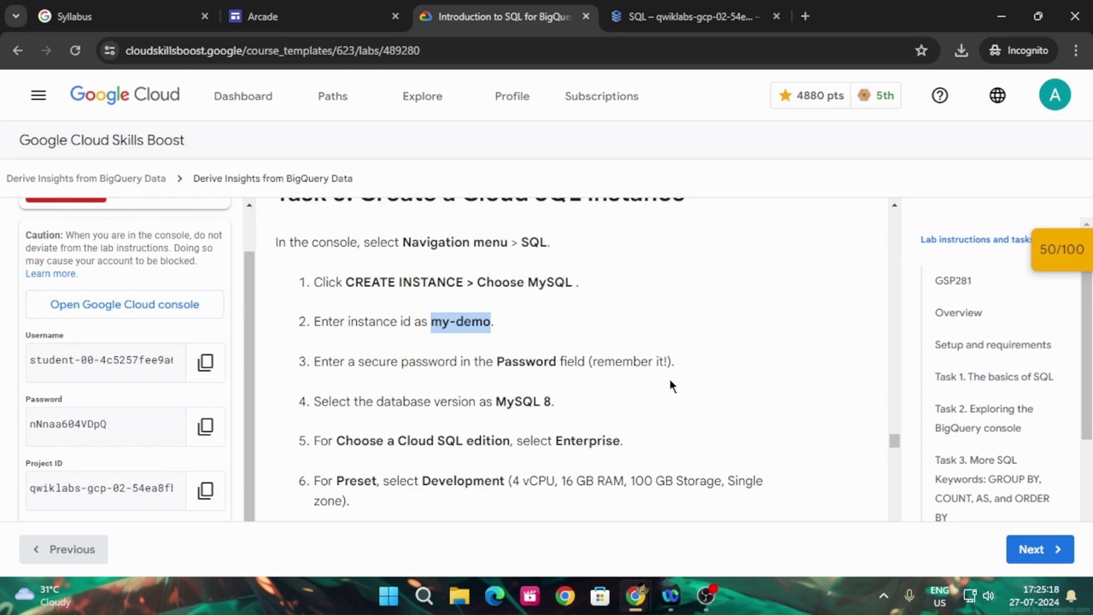
{"action": "left_click_drag", "start_coordinate": [494, 367], "coordinate": [558, 362]}
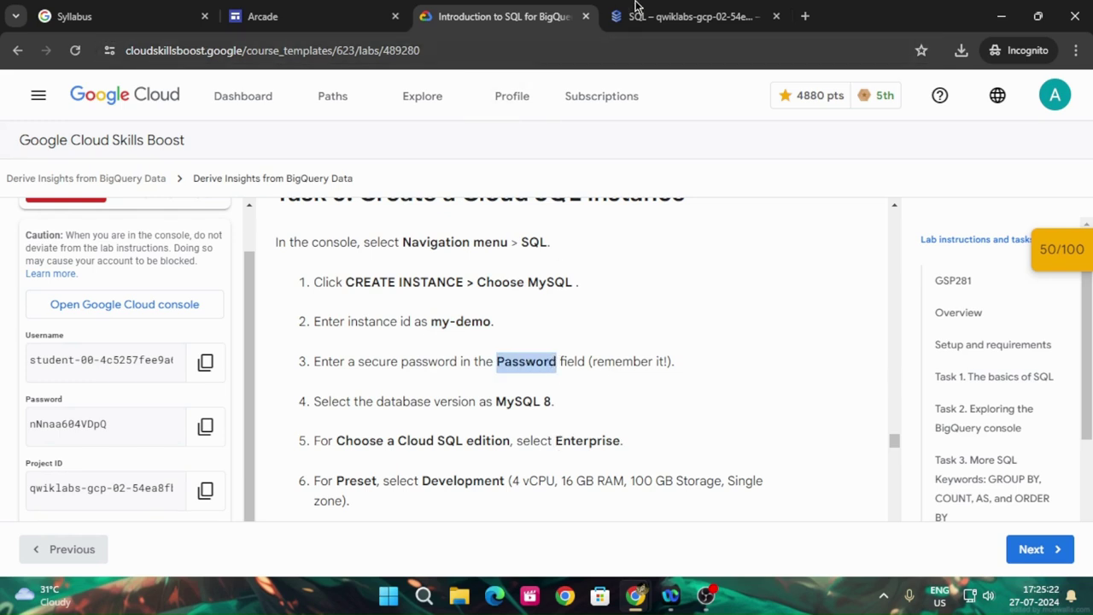
{"action": "key", "text": "ctrl+Tab"}
{"action": "left_click", "coordinate": [91, 519]}
{"action": "key", "text": "ctrl+v"}
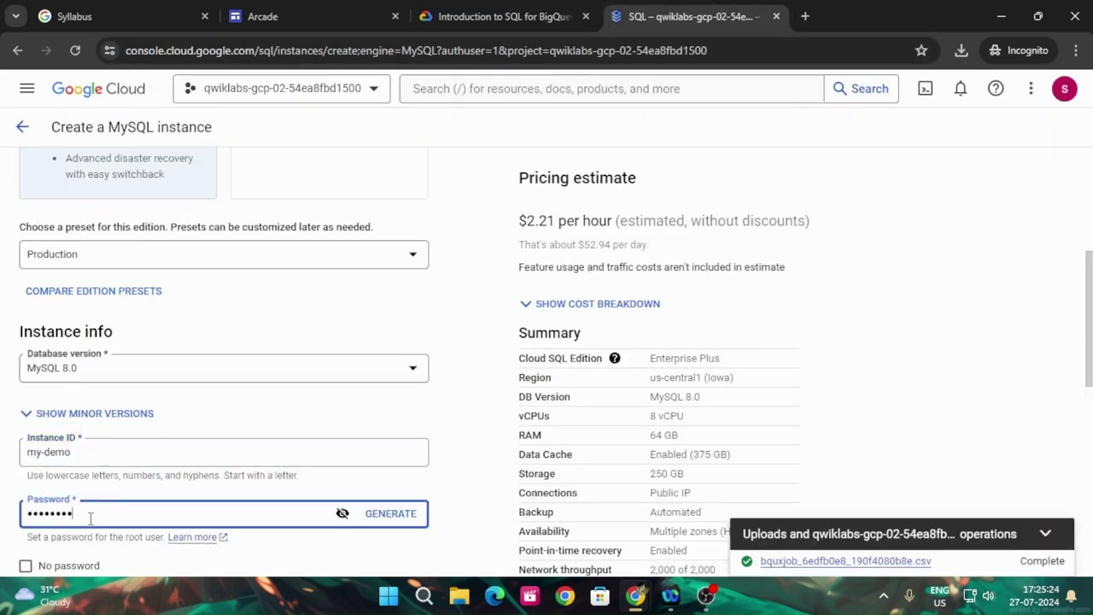
- Review the lab's remaining instance settings and examine the form's region and zonal availability, expanding the primary and secondary zone choices
{"action": "left_click", "coordinate": [443, 8]}
{"action": "scroll", "coordinate": [485, 433], "scroll_direction": "down", "scroll_amount": 4}
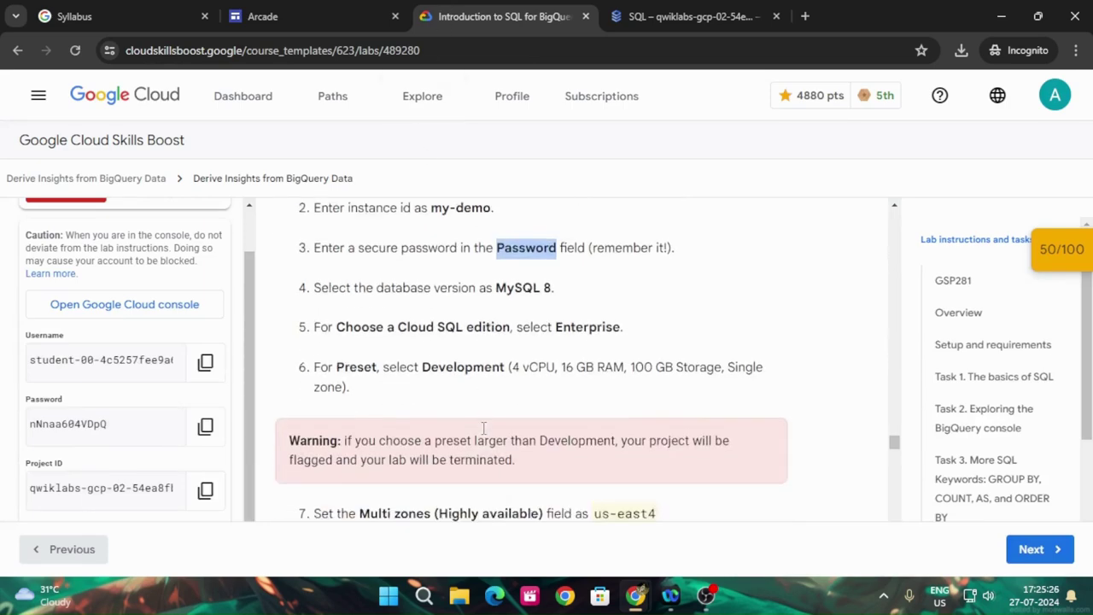
{"action": "left_click", "coordinate": [683, 16]}
{"action": "scroll", "coordinate": [265, 304], "scroll_direction": "down", "scroll_amount": 4}
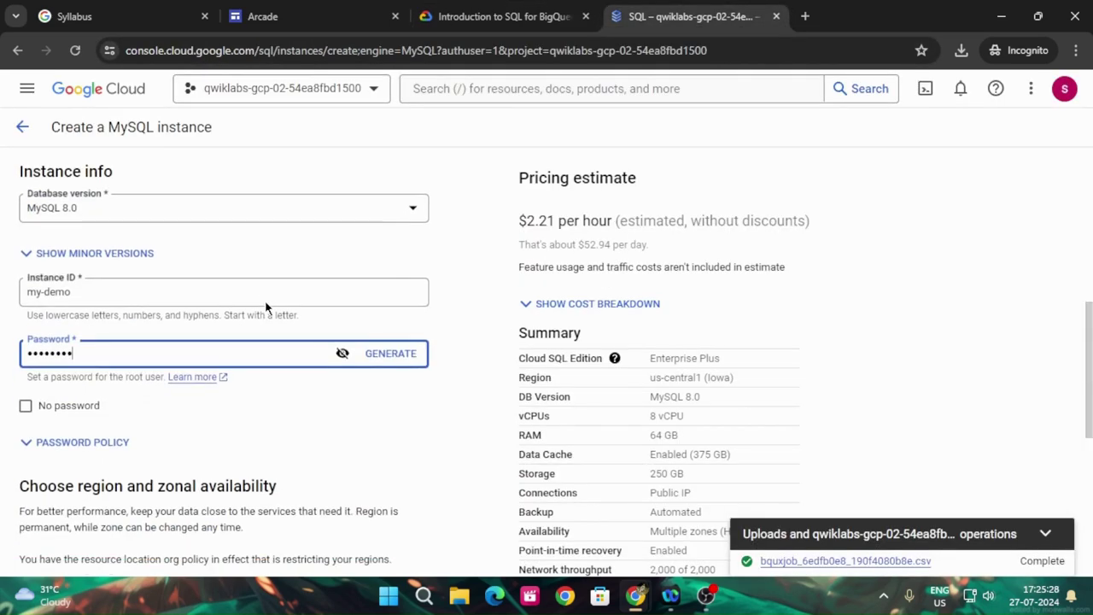
{"action": "scroll", "coordinate": [248, 360], "scroll_direction": "down", "scroll_amount": 2}
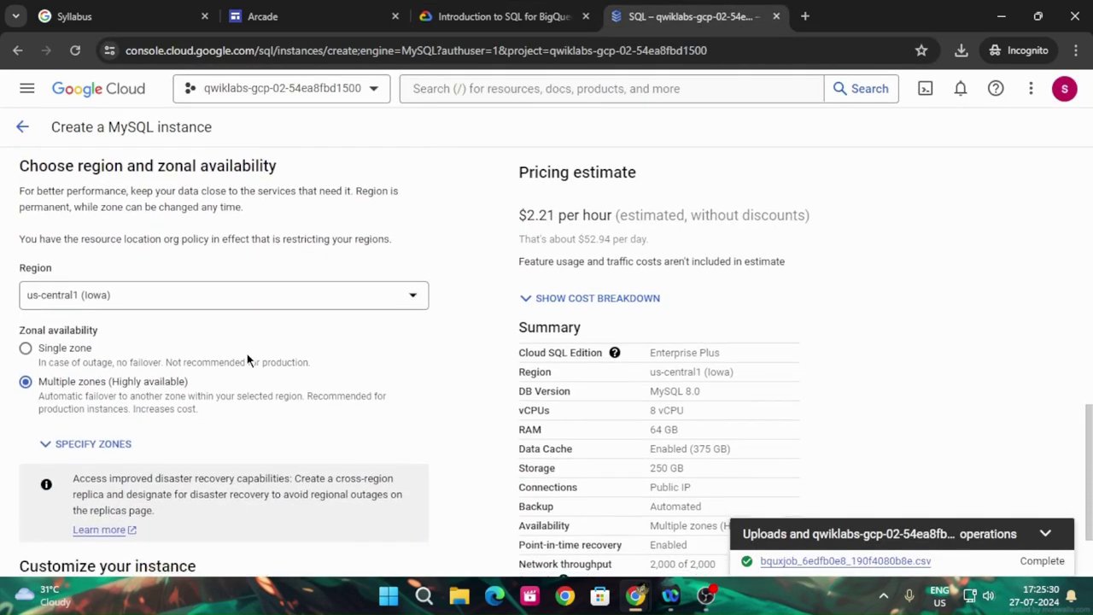
{"action": "scroll", "coordinate": [248, 359], "scroll_direction": "up", "scroll_amount": 3}
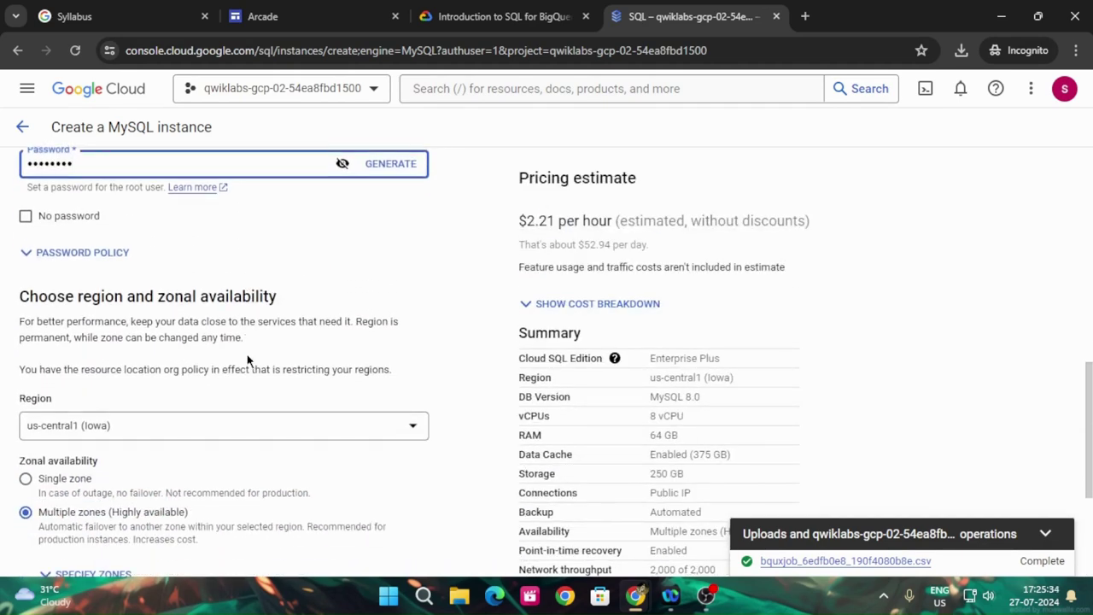
{"action": "scroll", "coordinate": [248, 360], "scroll_direction": "down", "scroll_amount": 1}
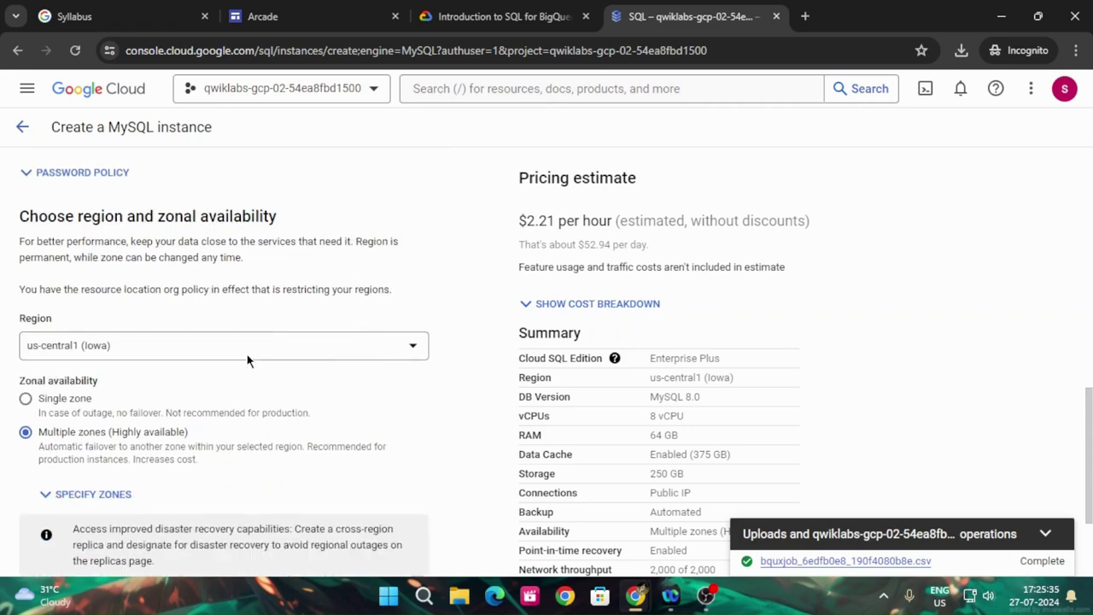
{"action": "left_click", "coordinate": [107, 499]}
{"action": "scroll", "coordinate": [210, 427], "scroll_direction": "down", "scroll_amount": 3}
{"action": "scroll", "coordinate": [209, 427], "scroll_direction": "up", "scroll_amount": 3}
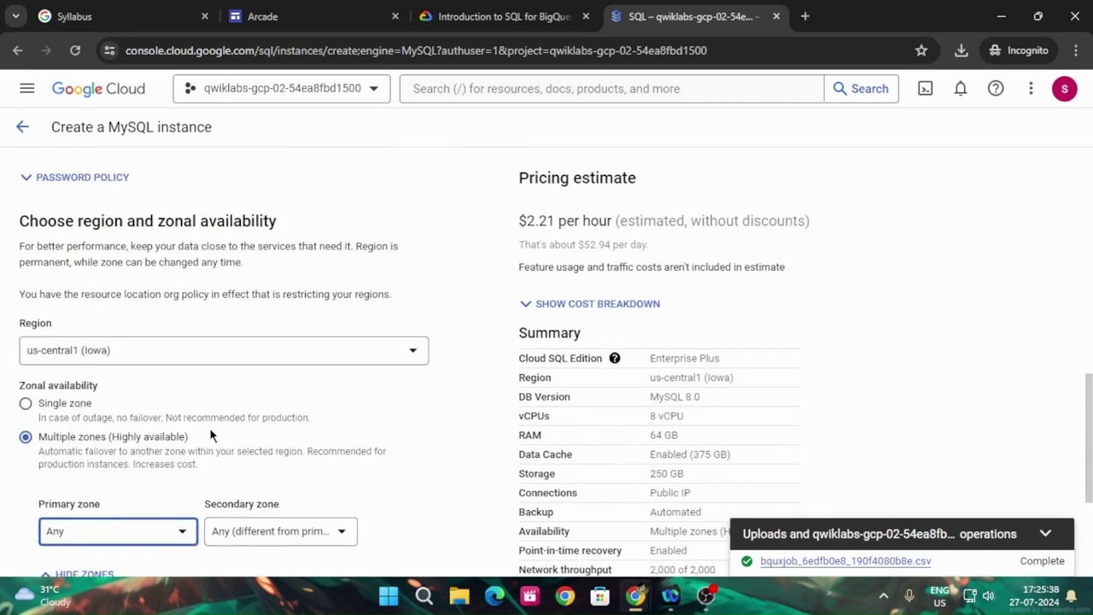
{"action": "scroll", "coordinate": [370, 437], "scroll_direction": "down", "scroll_amount": 1}
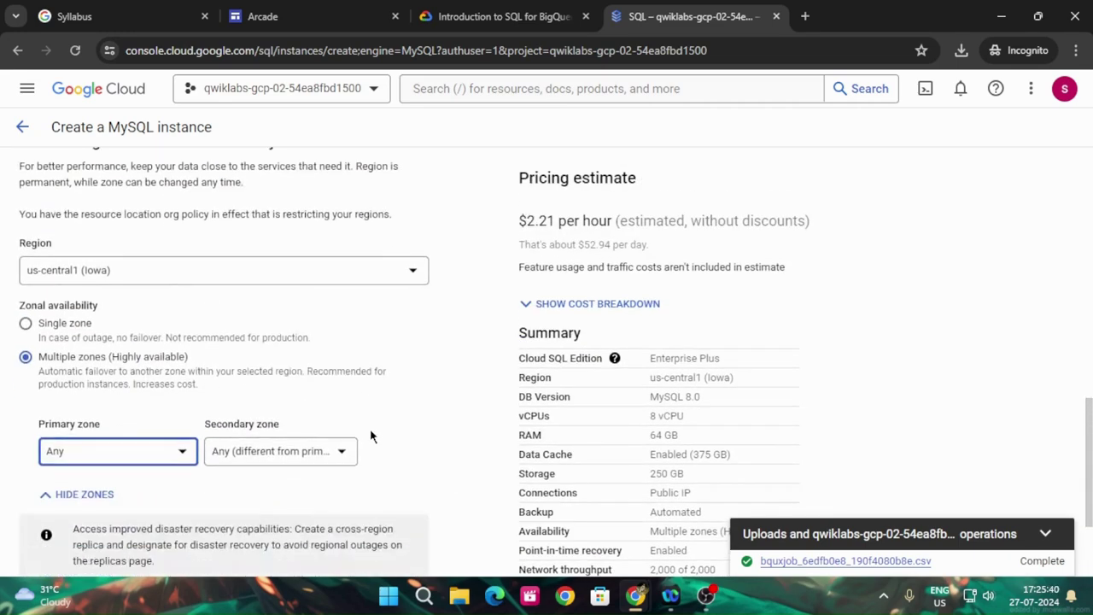
{"action": "scroll", "coordinate": [371, 436], "scroll_direction": "up", "scroll_amount": 4}
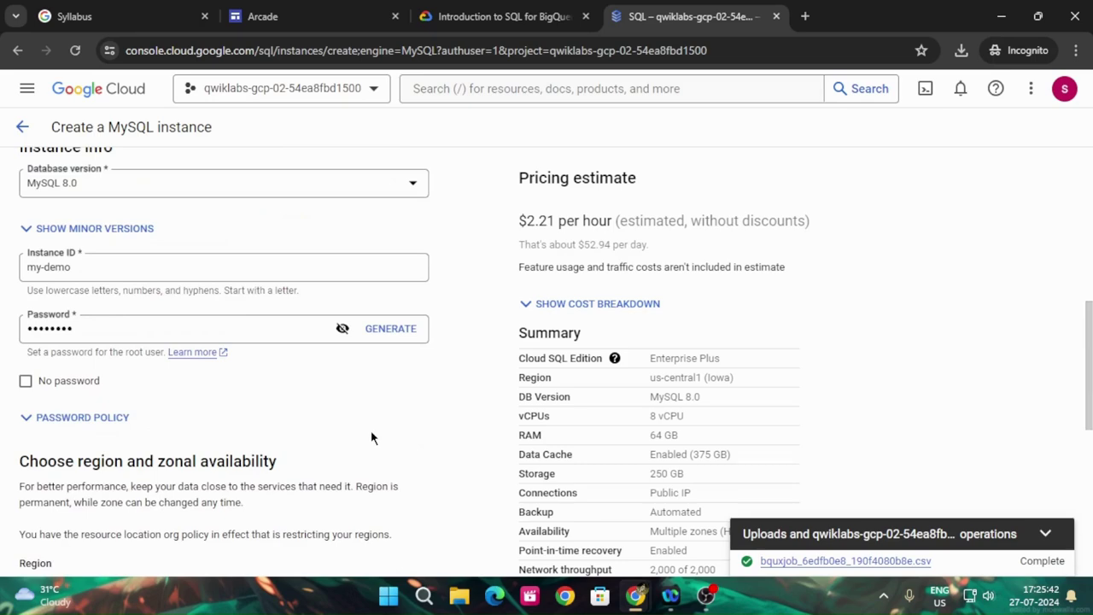
- Expand the password policy section and look through its instance-level options
{"action": "left_click", "coordinate": [58, 418]}
{"action": "scroll", "coordinate": [276, 441], "scroll_direction": "down", "scroll_amount": 3}
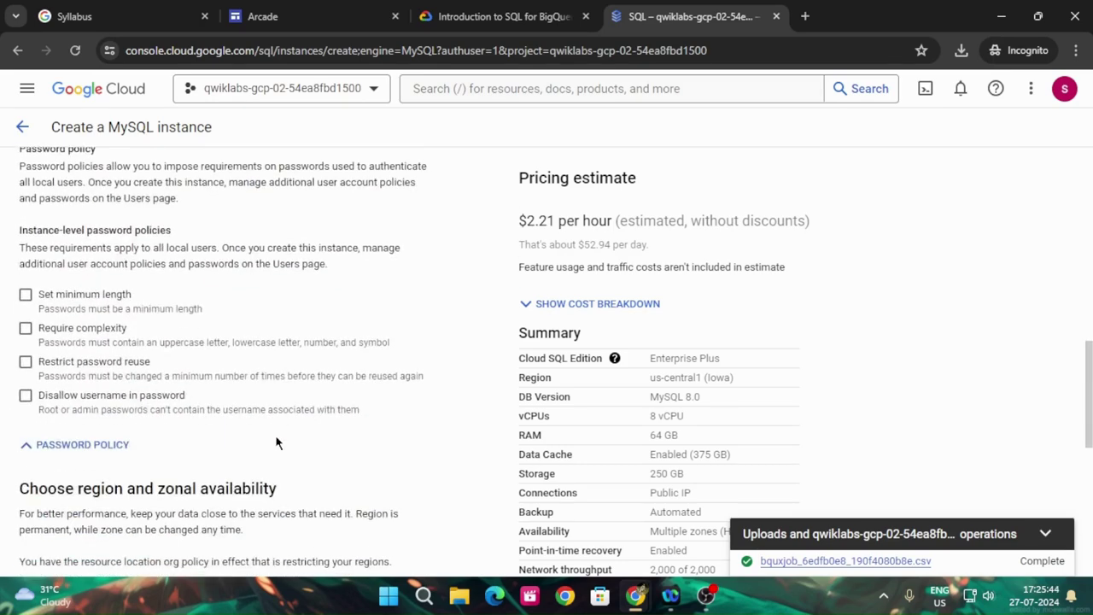
{"action": "scroll", "coordinate": [275, 442], "scroll_direction": "down", "scroll_amount": 1}
{"action": "scroll", "coordinate": [276, 442], "scroll_direction": "up", "scroll_amount": 6}
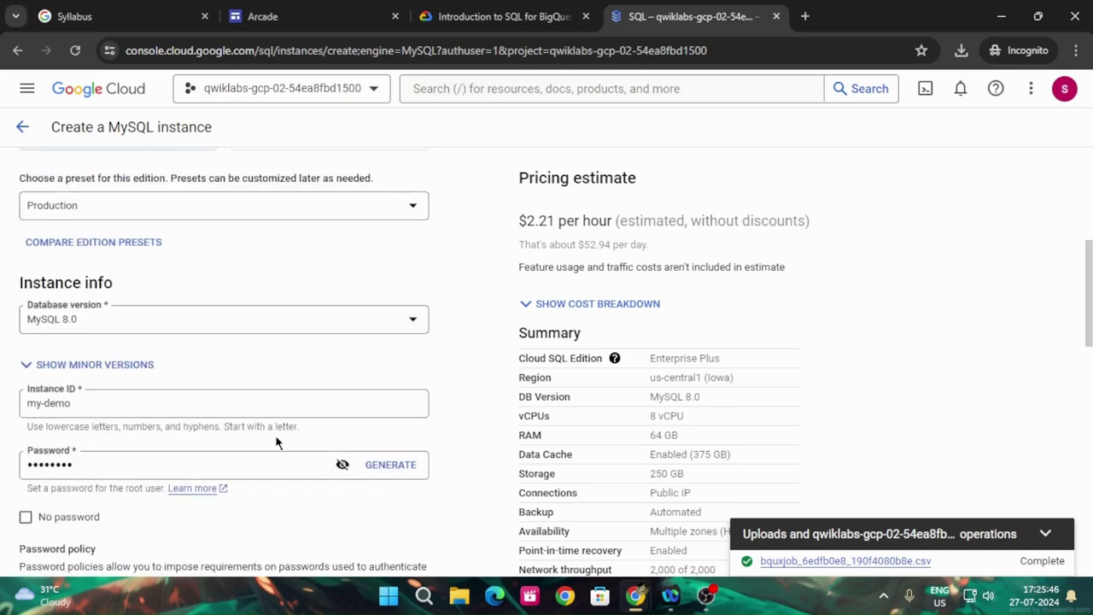
- Check the required edition in the lab instructions and choose the Enterprise Cloud SQL edition
{"action": "left_click", "coordinate": [461, 16]}
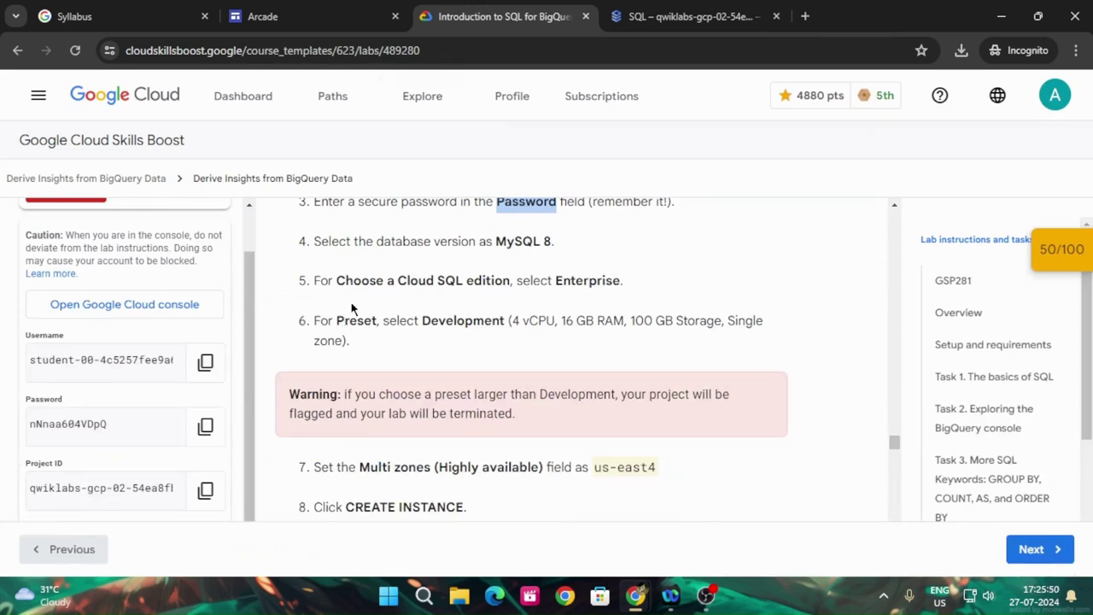
{"action": "left_click", "coordinate": [655, 25]}
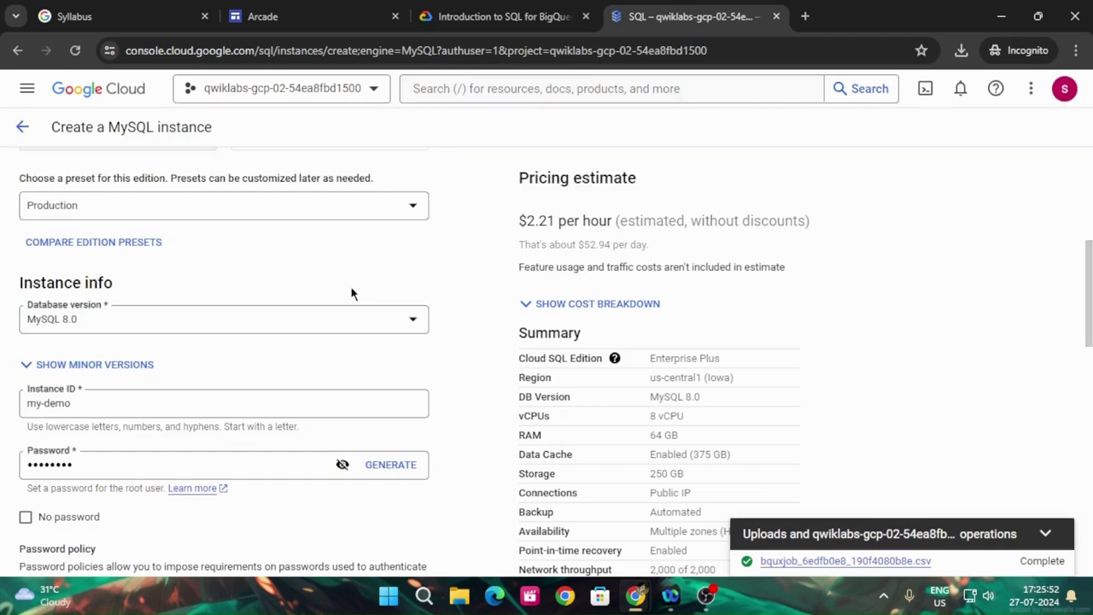
{"action": "scroll", "coordinate": [295, 313], "scroll_direction": "up", "scroll_amount": 5}
{"action": "left_click", "coordinate": [251, 259]}
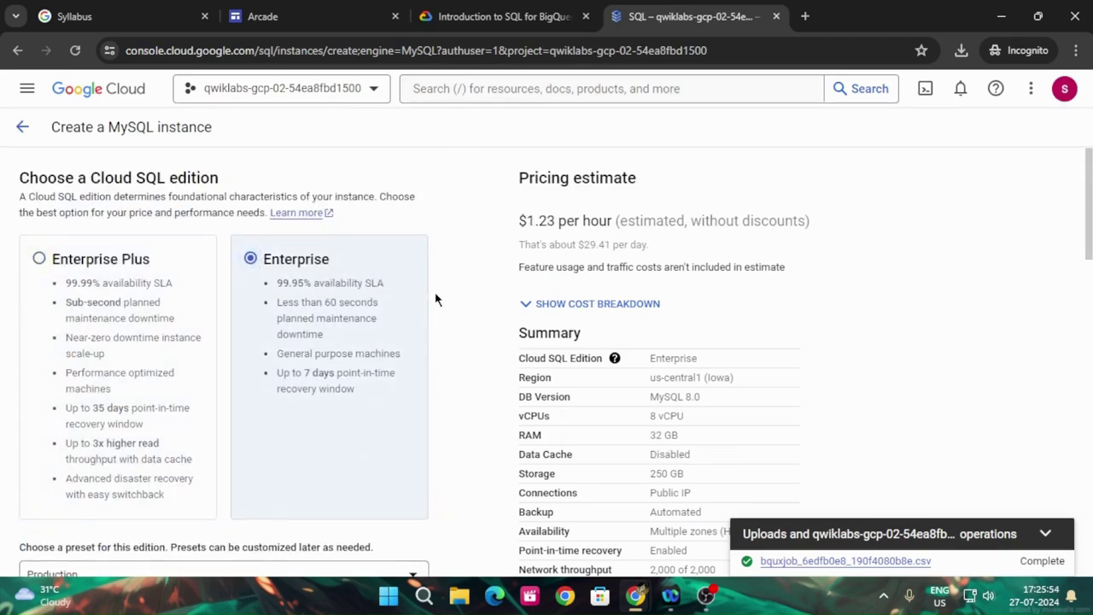
- Check the required preset in the lab instructions and set the edition preset to Development
{"action": "scroll", "coordinate": [435, 299], "scroll_direction": "down", "scroll_amount": 3}
{"action": "scroll", "coordinate": [431, 302], "scroll_direction": "down", "scroll_amount": 10}
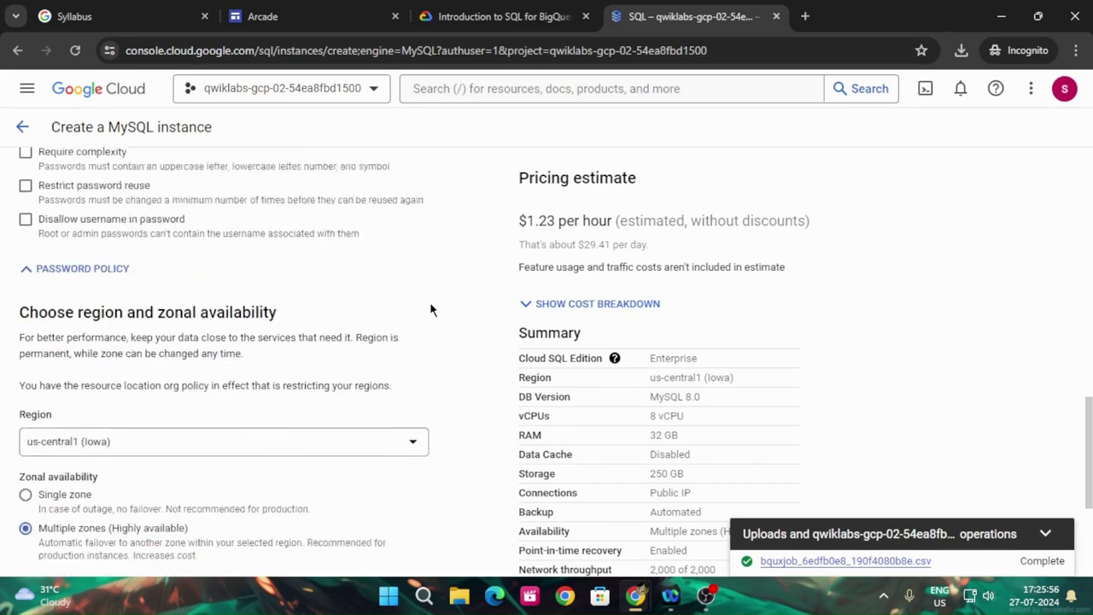
{"action": "left_click", "coordinate": [483, 8]}
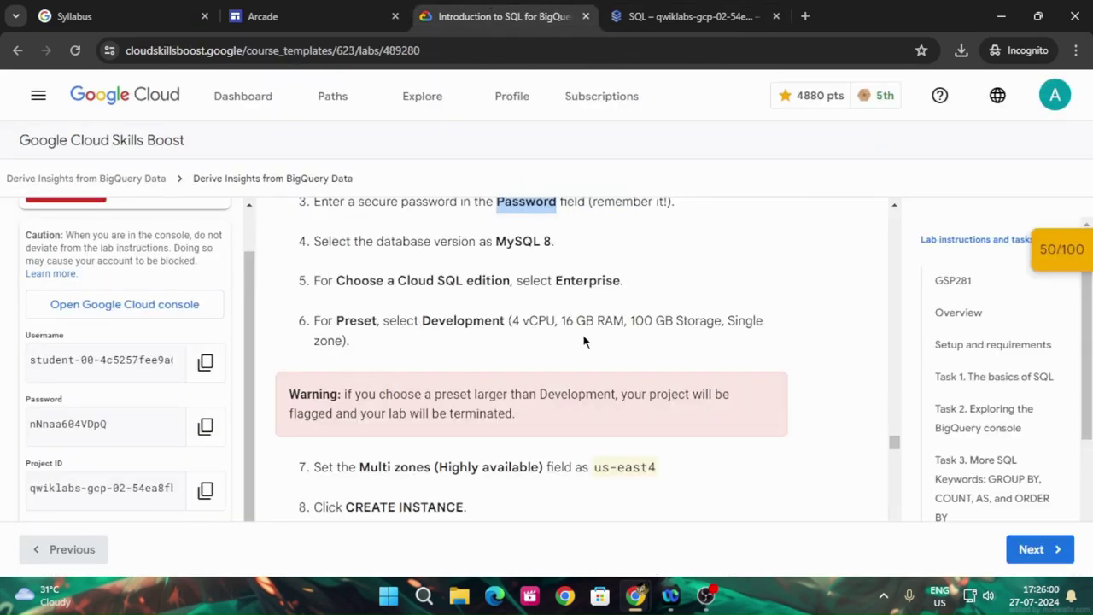
{"action": "left_click", "coordinate": [727, 13]}
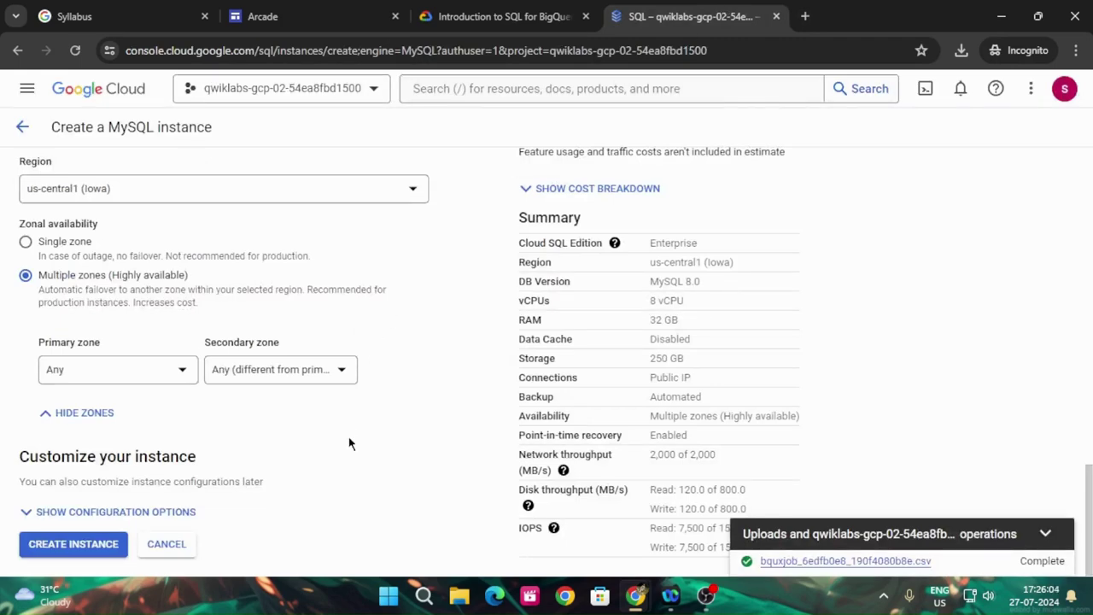
{"action": "scroll", "coordinate": [348, 442], "scroll_direction": "up", "scroll_amount": 12}
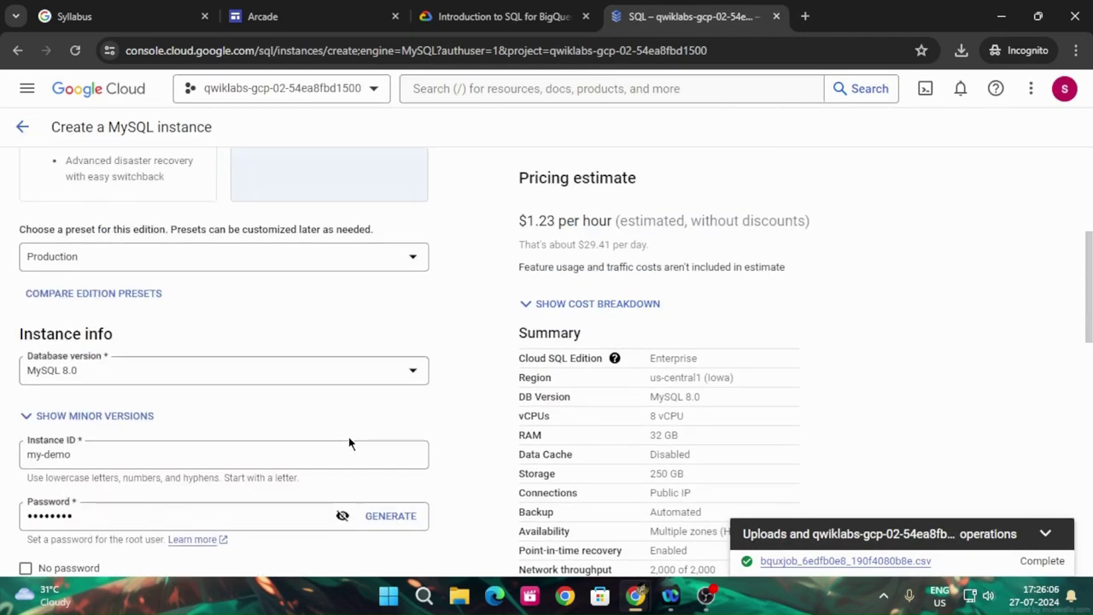
{"action": "scroll", "coordinate": [349, 442], "scroll_direction": "down", "scroll_amount": 3}
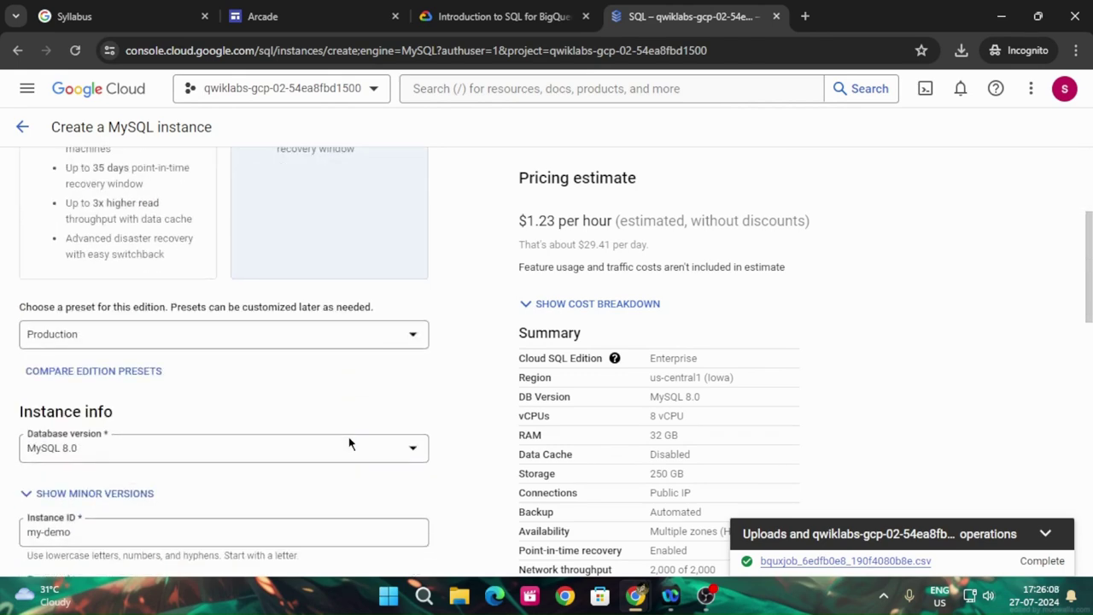
{"action": "left_click", "coordinate": [235, 342]}
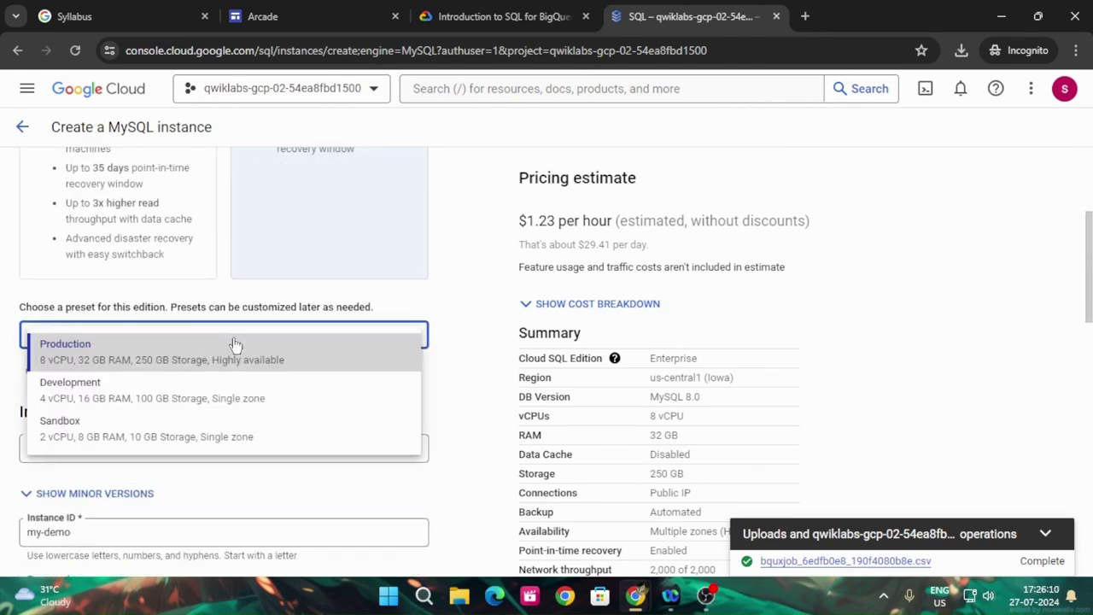
{"action": "left_click", "coordinate": [104, 406]}
{"action": "scroll", "coordinate": [362, 451], "scroll_direction": "down", "scroll_amount": 1}
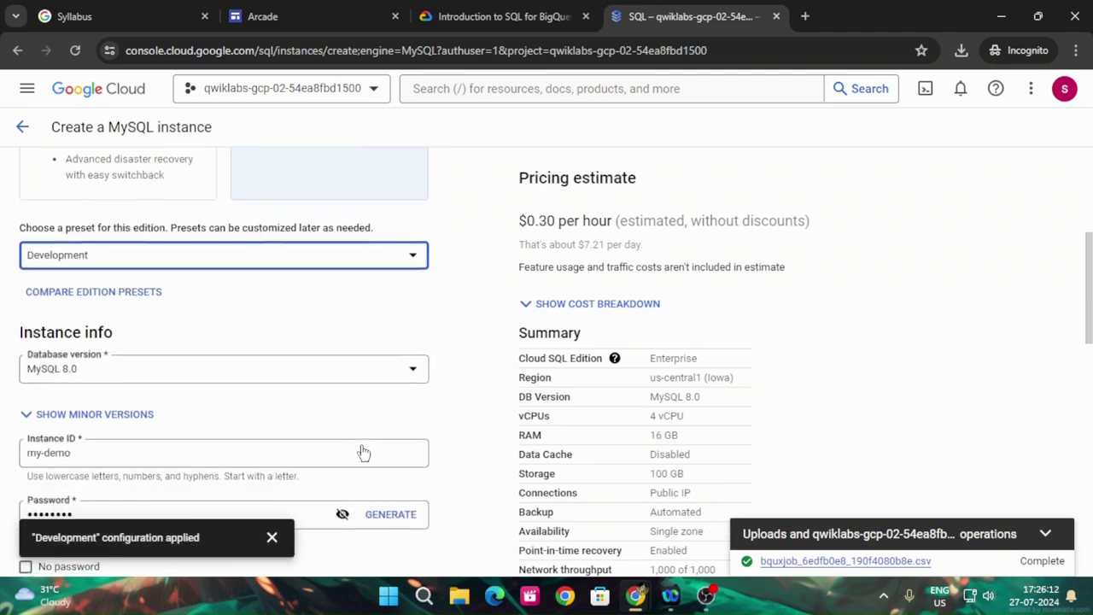
{"action": "scroll", "coordinate": [362, 450], "scroll_direction": "down", "scroll_amount": 2}
- Check the required zone setting in the lab instructions and set the instance's region to us-east4 (Northern Virginia)
{"action": "left_click", "coordinate": [504, 17]}
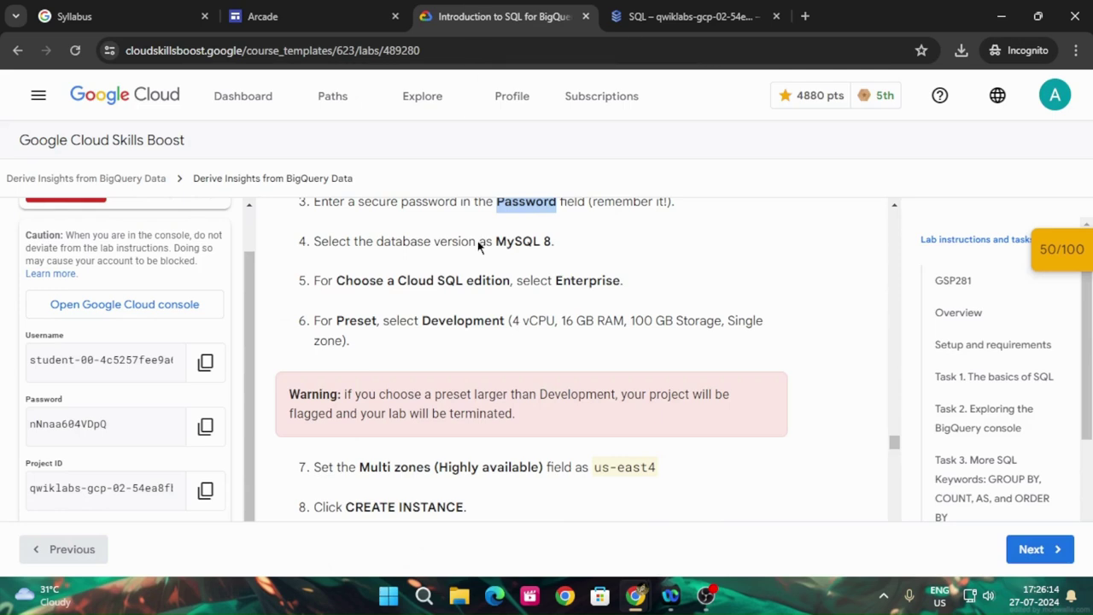
{"action": "scroll", "coordinate": [487, 393], "scroll_direction": "down", "scroll_amount": 2}
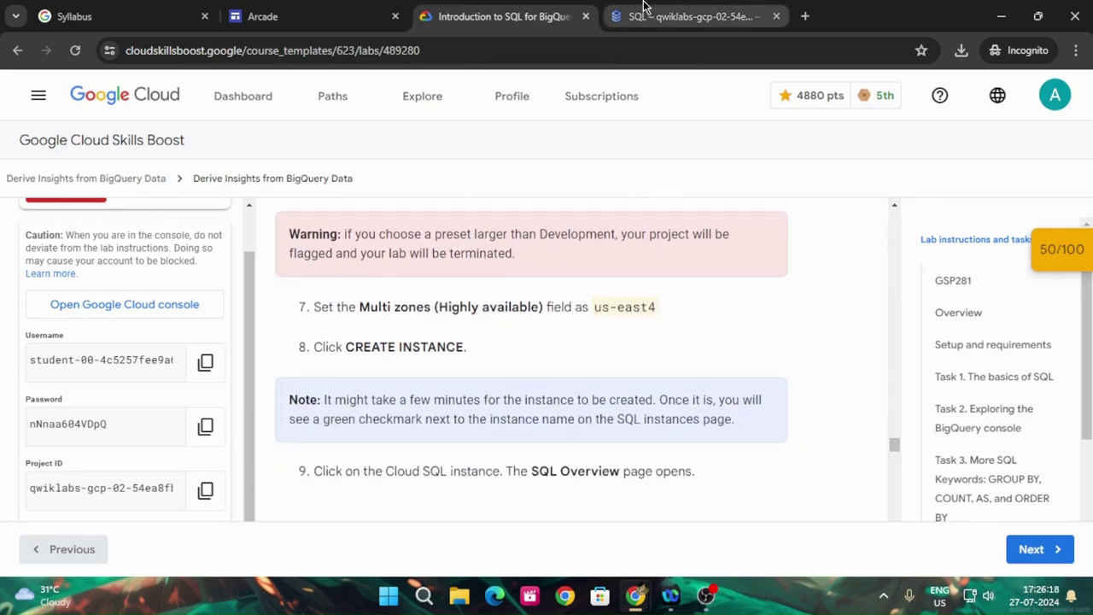
{"action": "left_click", "coordinate": [692, 16]}
{"action": "scroll", "coordinate": [266, 400], "scroll_direction": "down", "scroll_amount": 3}
{"action": "scroll", "coordinate": [266, 406], "scroll_direction": "down", "scroll_amount": 3}
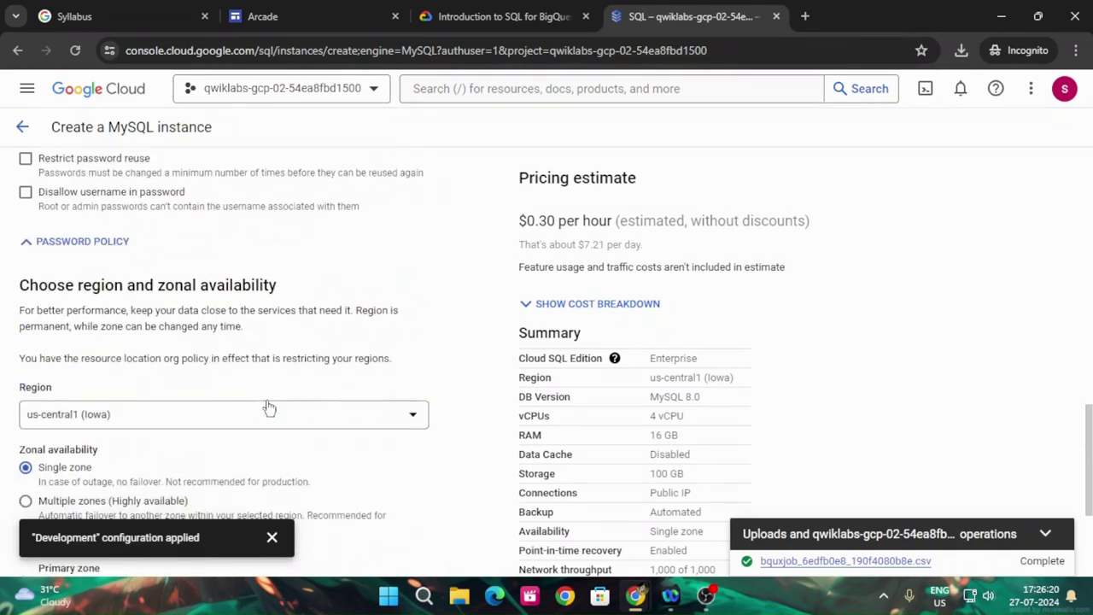
{"action": "left_click", "coordinate": [192, 354]}
{"action": "scroll", "coordinate": [162, 444], "scroll_direction": "down", "scroll_amount": 1}
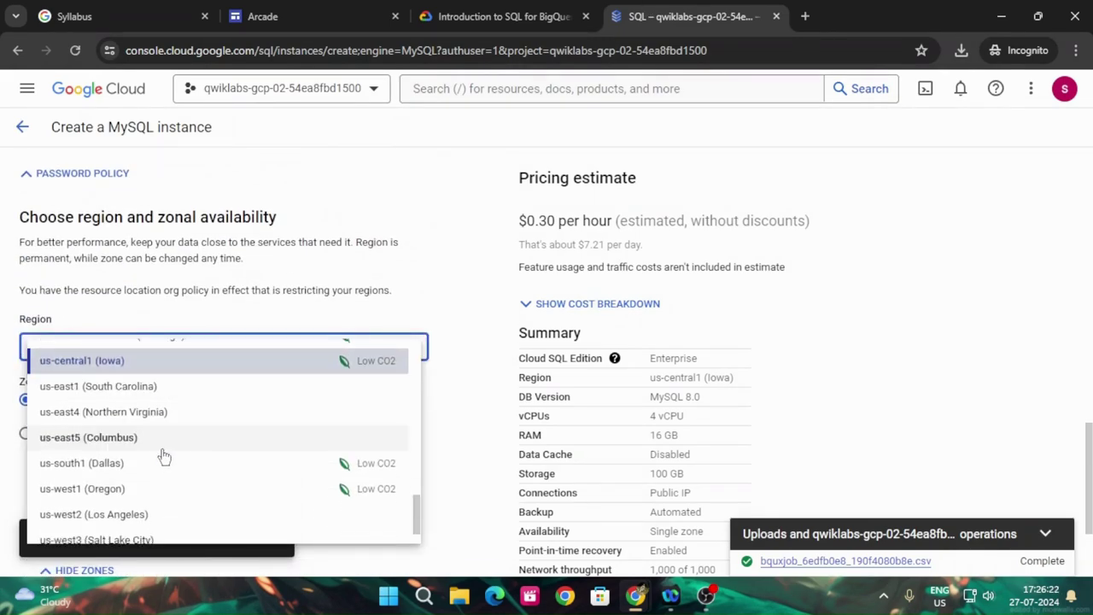
{"action": "left_click", "coordinate": [151, 415]}
- Recheck the lab's final instance instructions and create the my-demo MySQL instance with the configured settings
{"action": "left_click", "coordinate": [469, 6]}
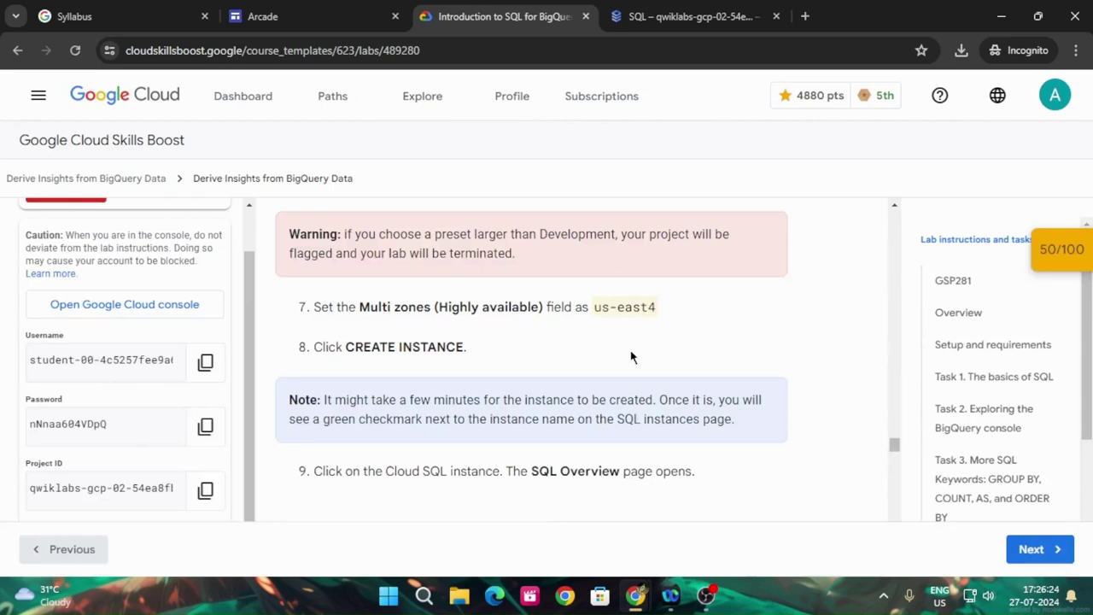
{"action": "scroll", "coordinate": [514, 360], "scroll_direction": "down", "scroll_amount": 3}
{"action": "left_click", "coordinate": [675, 17]}
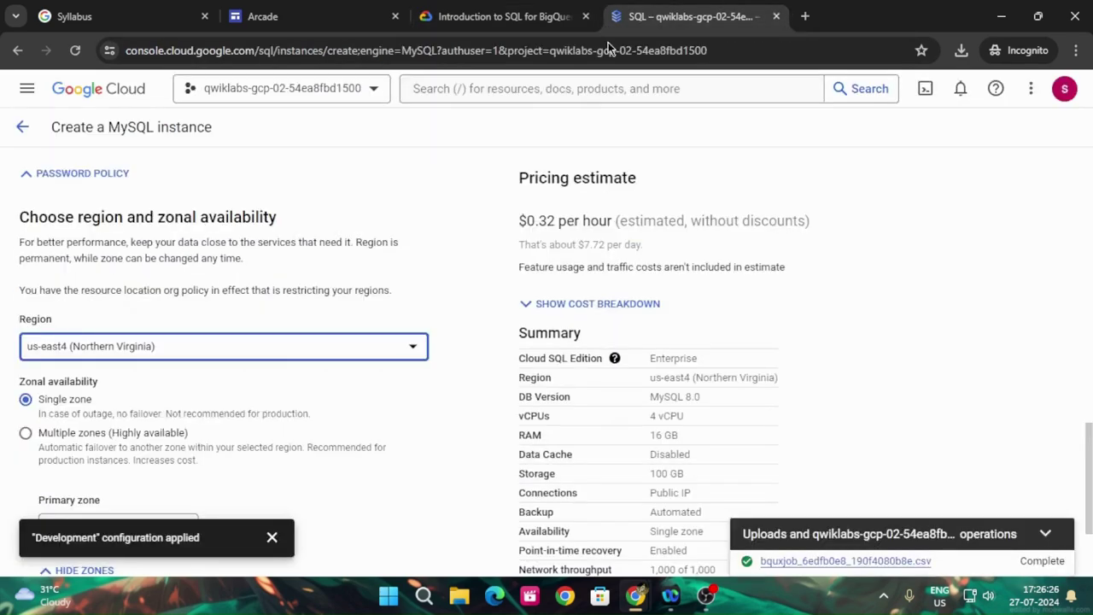
{"action": "scroll", "coordinate": [194, 384], "scroll_direction": "down", "scroll_amount": 2}
{"action": "left_click", "coordinate": [272, 539]}
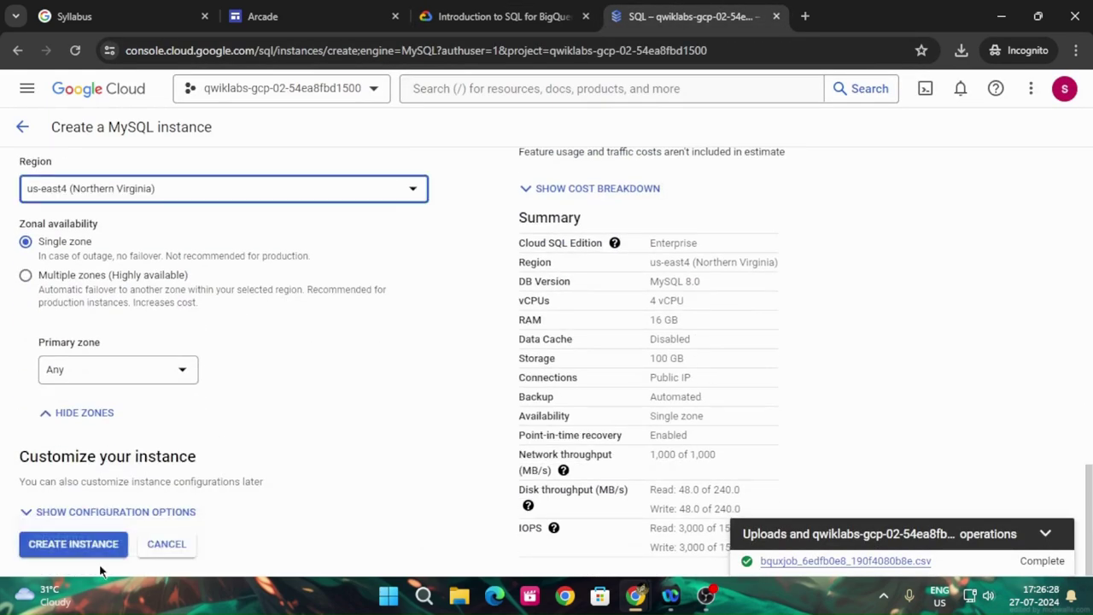
{"action": "left_click", "coordinate": [81, 549]}
- Check the lab progress for the Create a CloudSQL Instance task, repeating the check after viewing the instance's creation status
{"action": "left_click", "coordinate": [442, 17]}
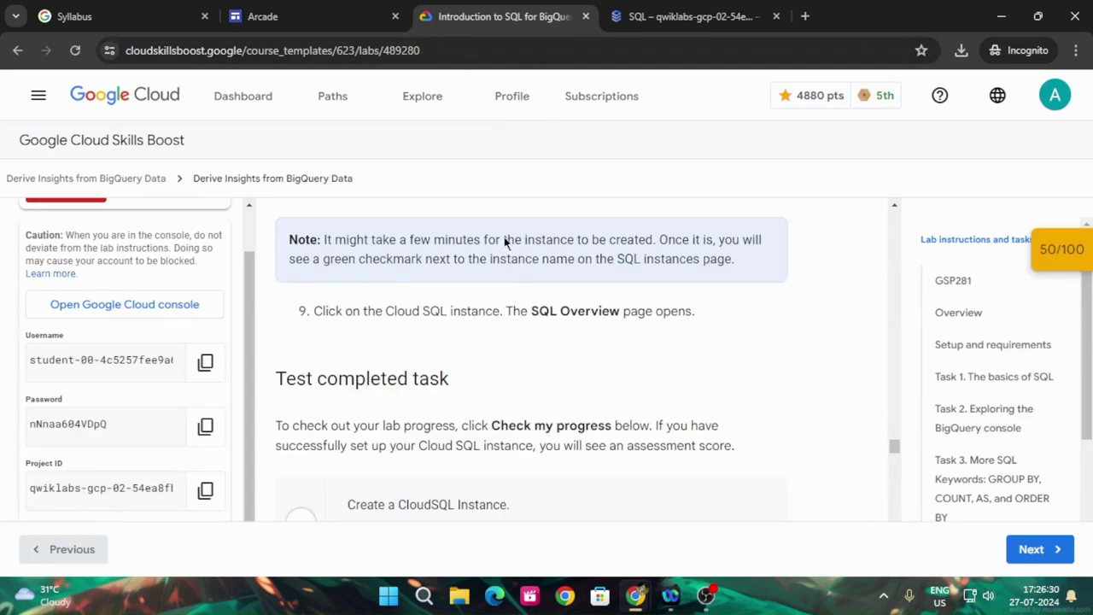
{"action": "scroll", "coordinate": [560, 387], "scroll_direction": "down", "scroll_amount": 1}
{"action": "left_click", "coordinate": [453, 467]}
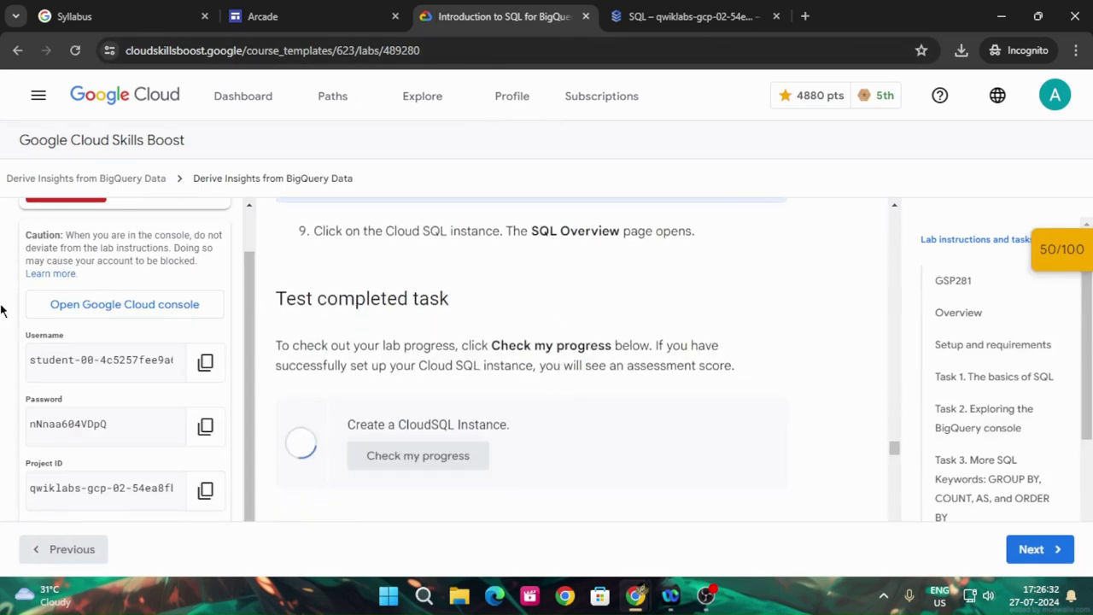
{"action": "left_click", "coordinate": [649, 16]}
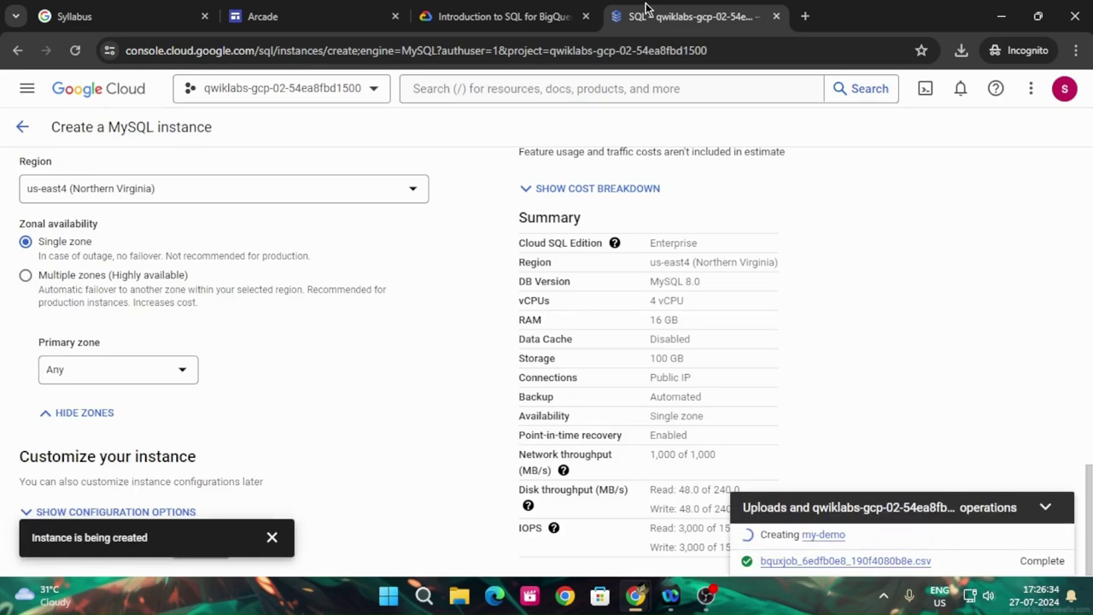
{"action": "left_click", "coordinate": [497, 10]}
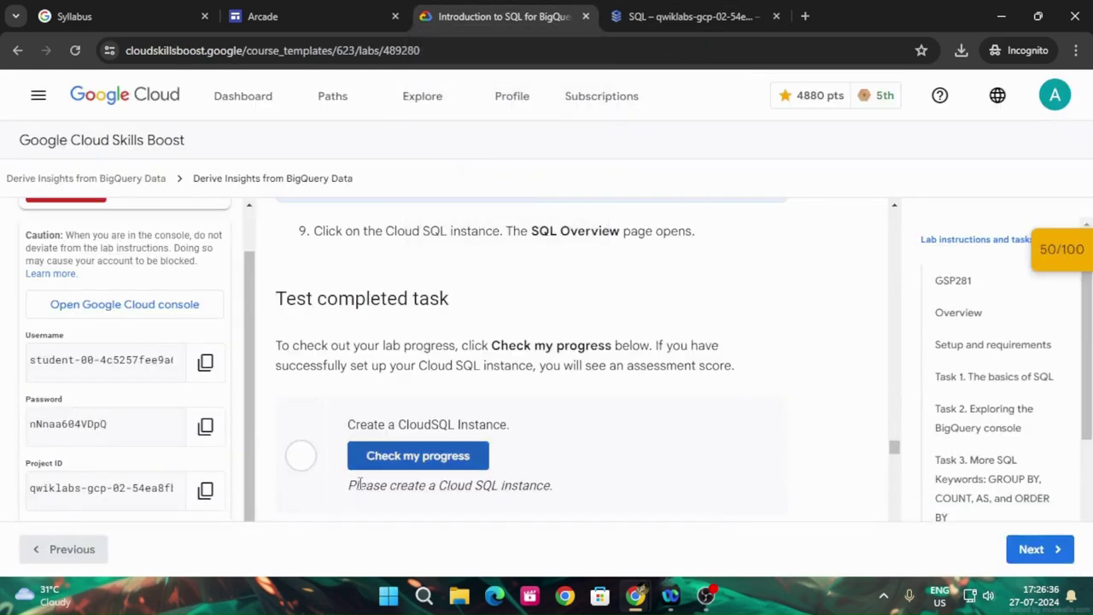
{"action": "left_click", "coordinate": [452, 456]}
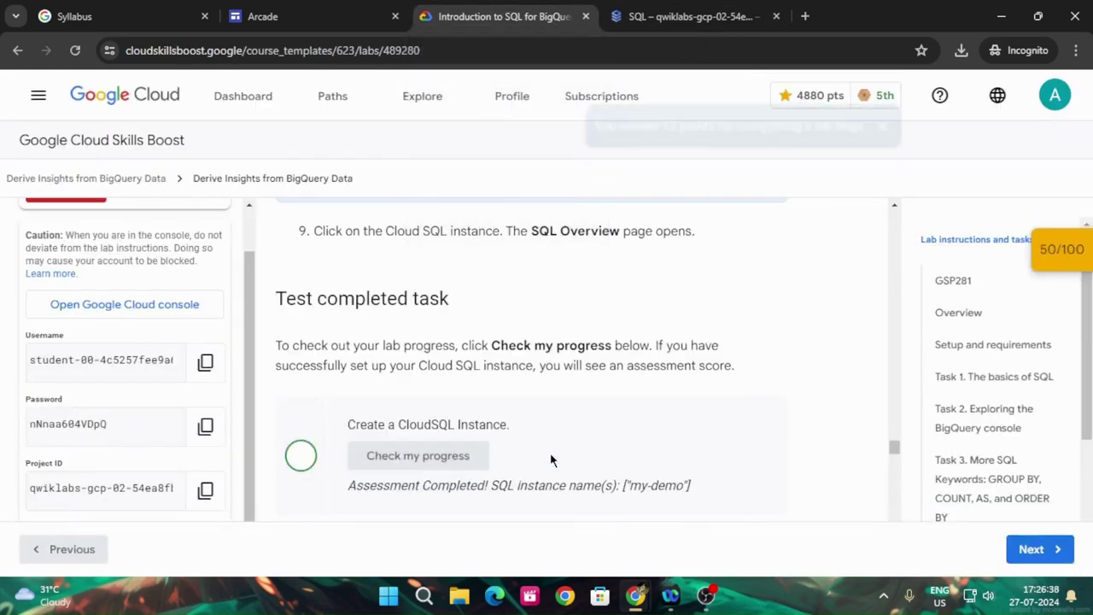
- Open Cloud Shell from the console and copy the lab's commands that set the project ID as an environment variable
{"action": "scroll", "coordinate": [551, 459], "scroll_direction": "down", "scroll_amount": 3}
{"action": "scroll", "coordinate": [550, 460], "scroll_direction": "down", "scroll_amount": 4}
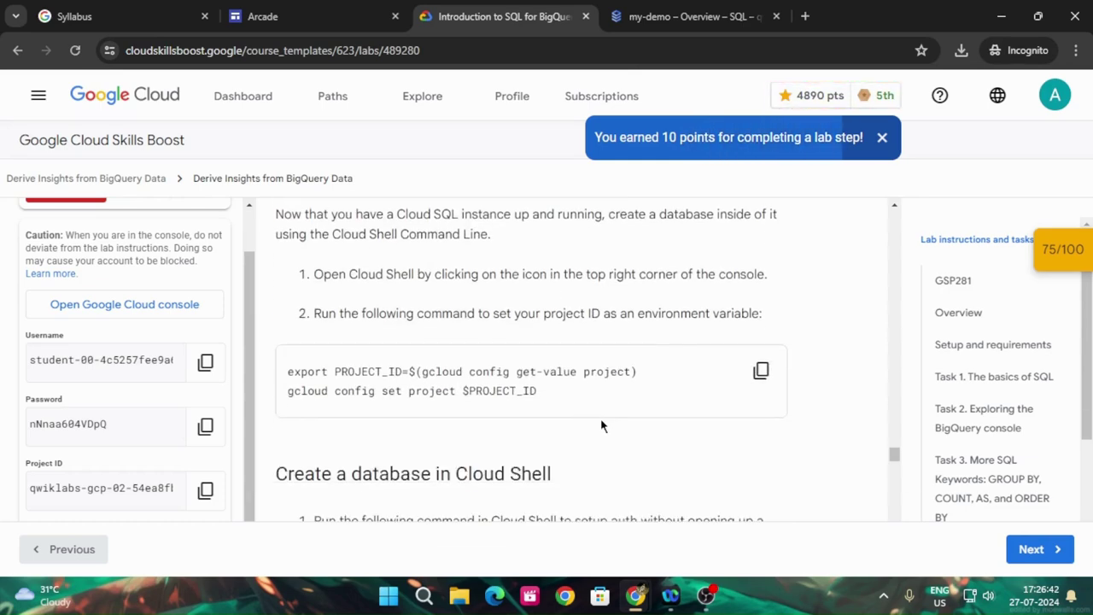
{"action": "left_click", "coordinate": [739, 7]}
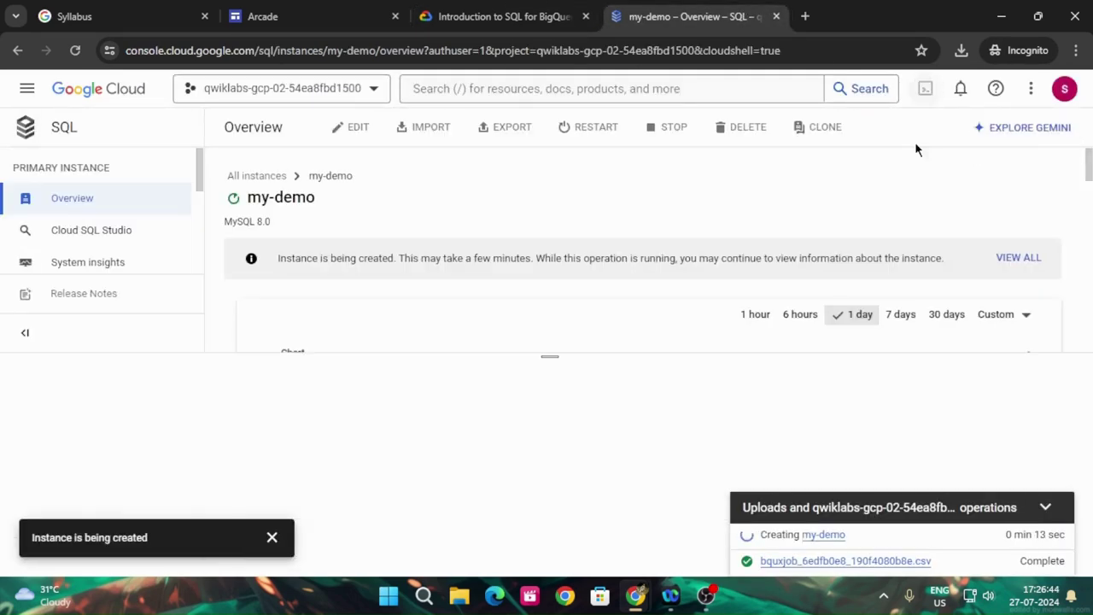
{"action": "key", "text": "ctrl+shift+Tab"}
{"action": "scroll", "coordinate": [515, 365], "scroll_direction": "down", "scroll_amount": 2}
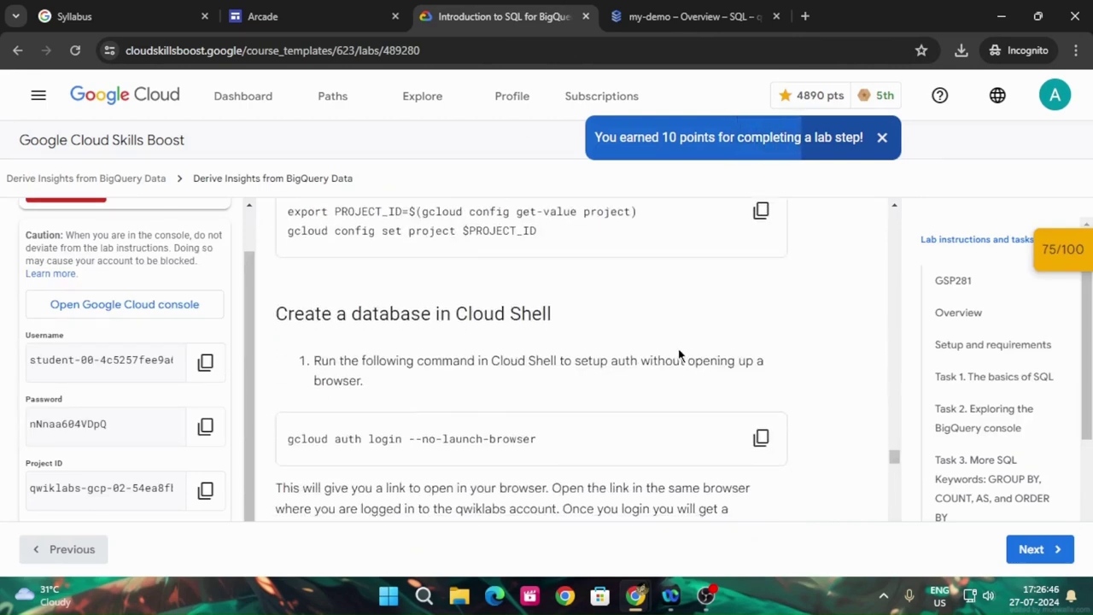
{"action": "scroll", "coordinate": [683, 358], "scroll_direction": "up", "scroll_amount": 2}
{"action": "left_click", "coordinate": [761, 372]}
{"action": "left_click", "coordinate": [688, 16]}
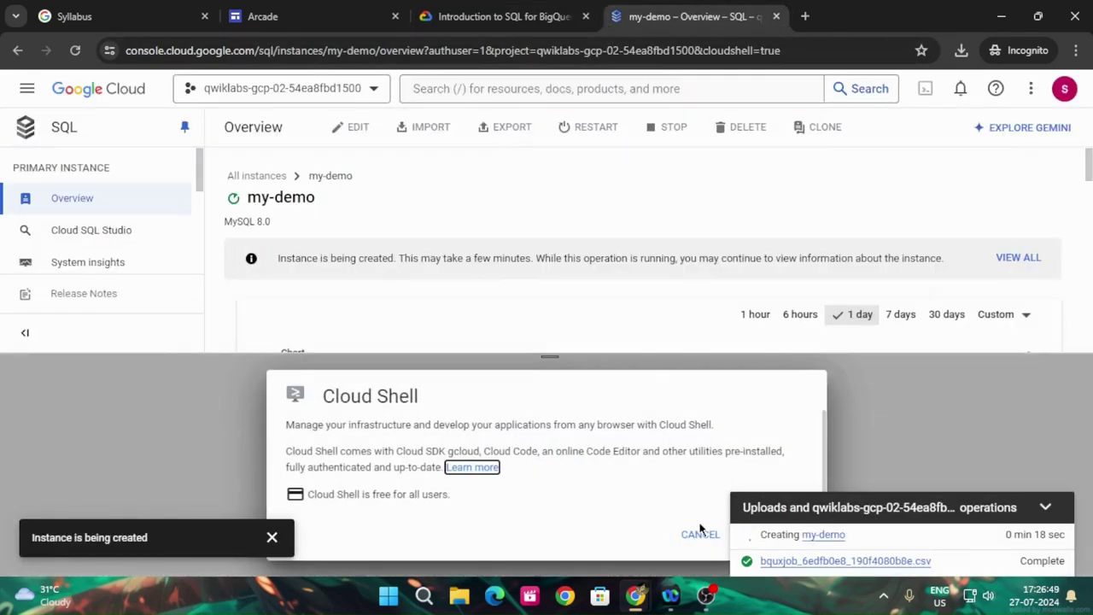
- Start Cloud Shell in an enlarged terminal and run export PROJECT_ID=$(gcloud config get-value project) with gcloud config set project $PROJECT_ID
{"action": "left_click", "coordinate": [1049, 511]}
{"action": "left_click", "coordinate": [764, 535]}
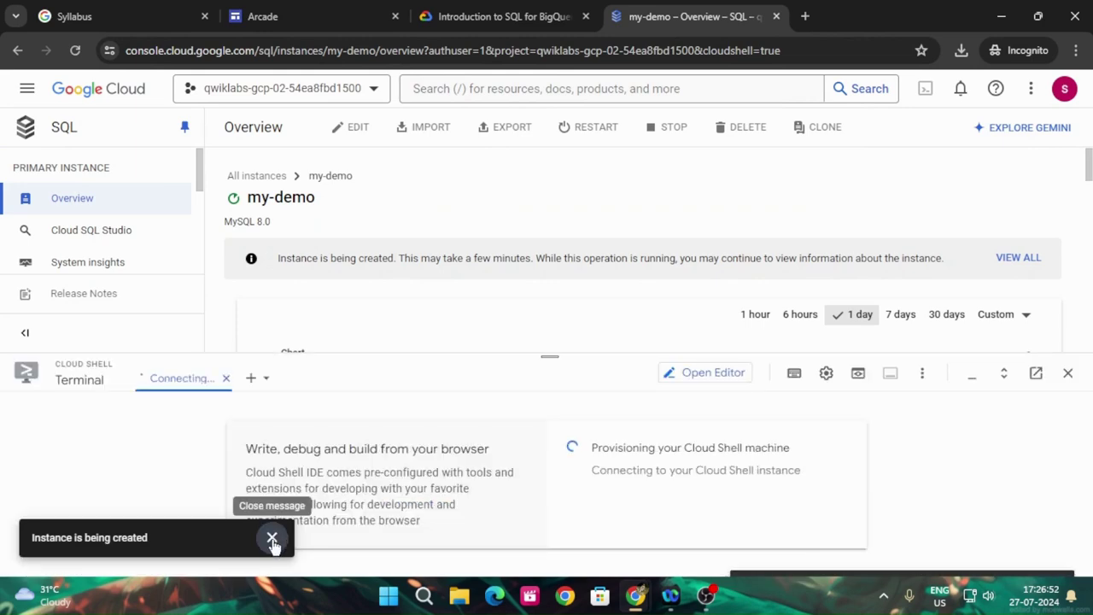
{"action": "left_click", "coordinate": [271, 537]}
{"action": "left_click_drag", "start_coordinate": [550, 361], "coordinate": [550, 149]}
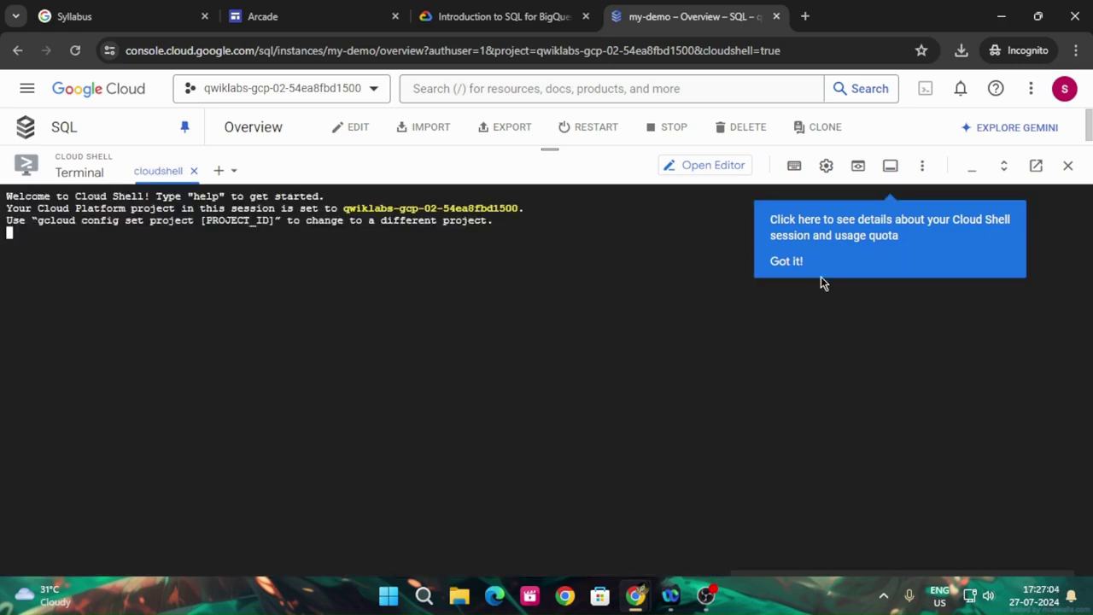
{"action": "left_click", "coordinate": [789, 262]}
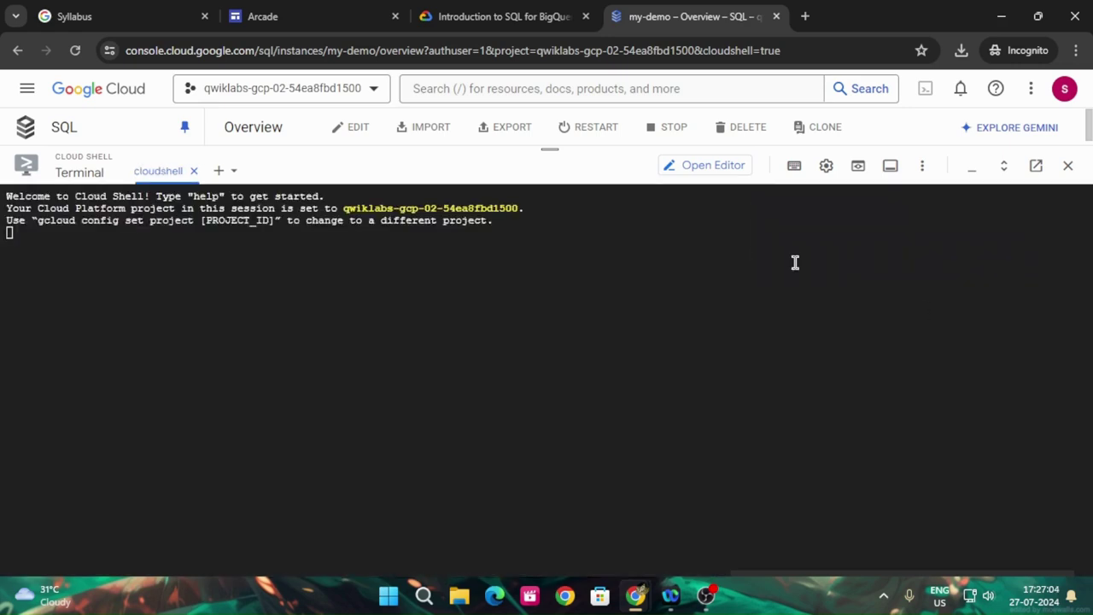
{"action": "key", "text": "ctrl+v"}
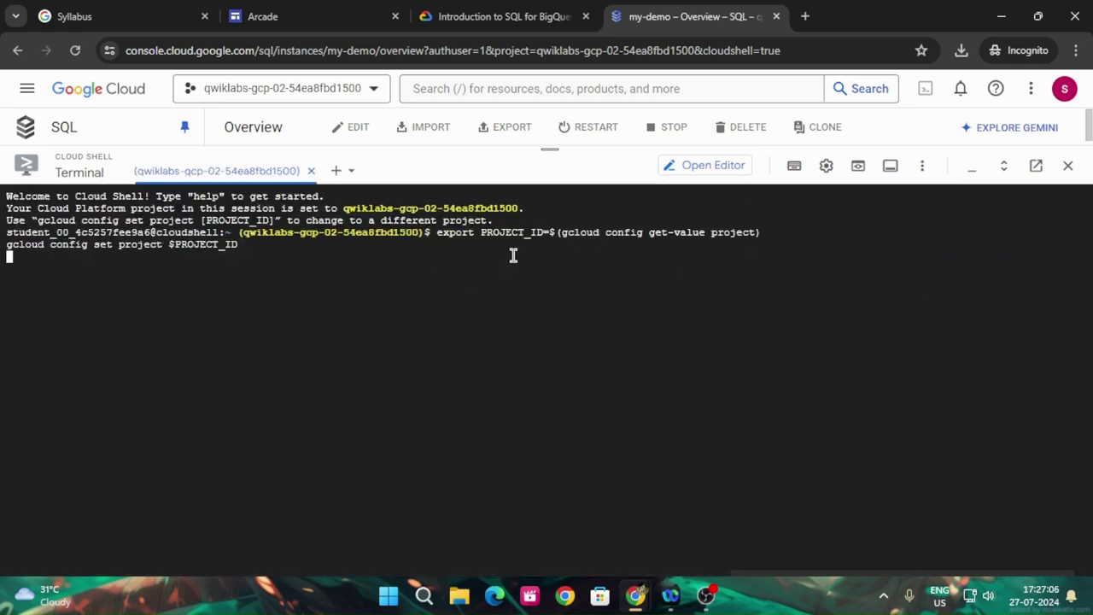
- Copy the authentication command from the lab instructions and run gcloud auth login --no-launch-browser in Cloud Shell
{"action": "left_click", "coordinate": [513, 10]}
{"action": "scroll", "coordinate": [675, 430], "scroll_direction": "down", "scroll_amount": 3}
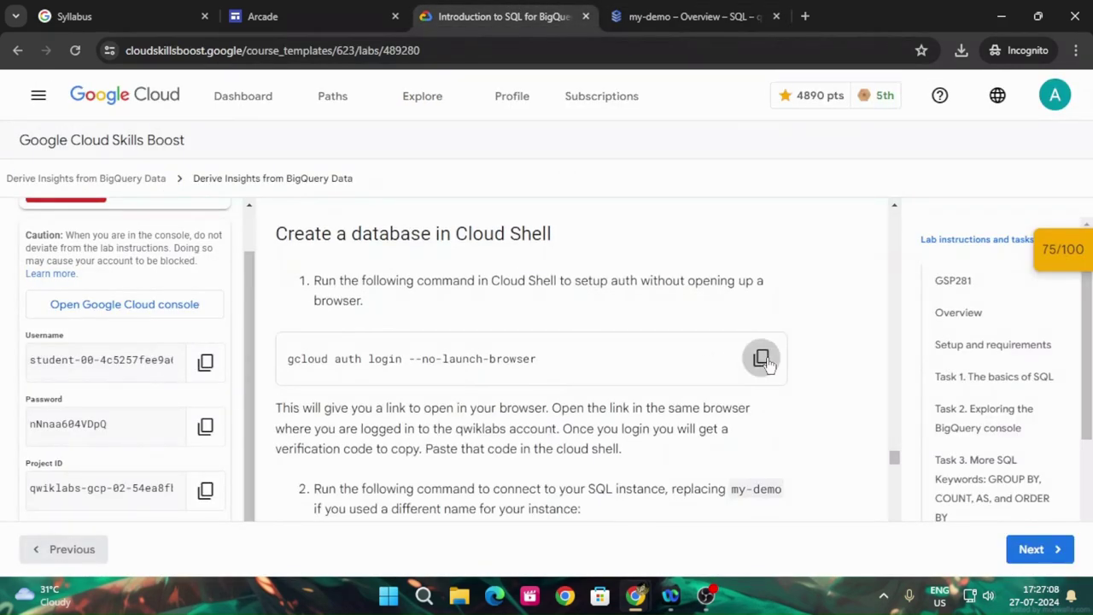
{"action": "left_click", "coordinate": [759, 362]}
{"action": "left_click", "coordinate": [686, 10]}
{"action": "left_click", "coordinate": [700, 418]}
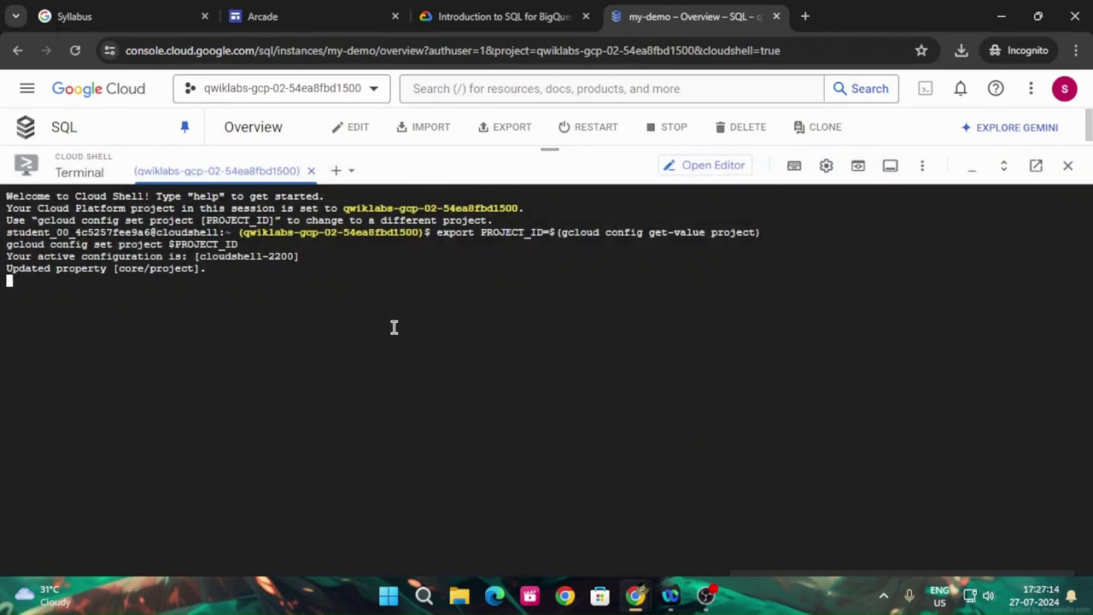
{"action": "key", "text": "ctrl+v"}
{"action": "key", "text": "Return"}
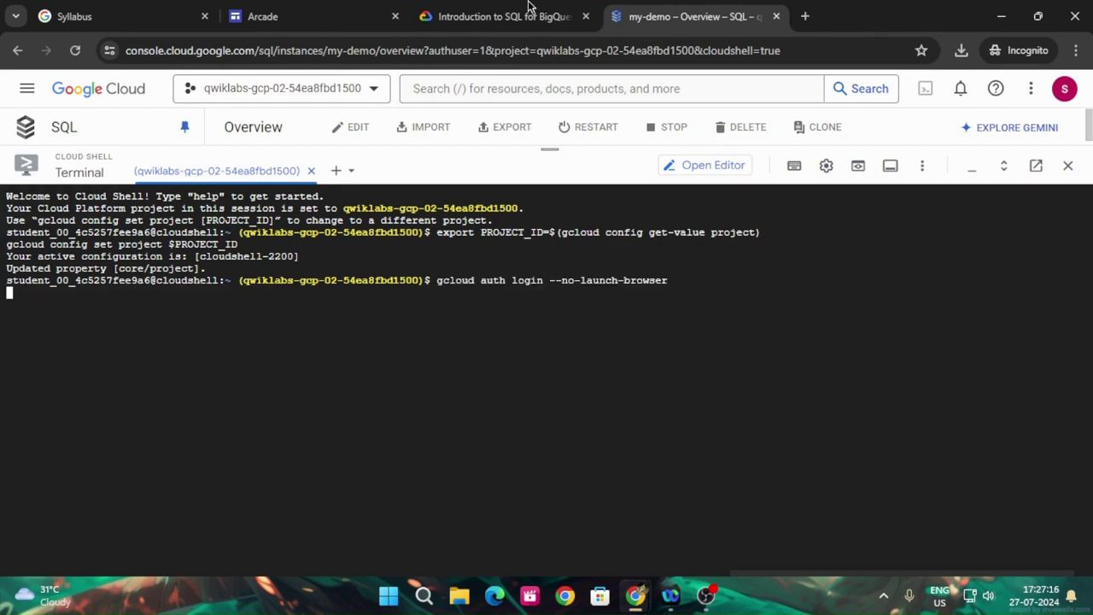
- Copy the lab's gcloud sql connect my-demo --user=root --quiet command and answer Y to the pending authentication prompt in Cloud Shell
{"action": "left_click", "coordinate": [530, 7]}
{"action": "scroll", "coordinate": [749, 370], "scroll_direction": "down", "scroll_amount": 4}
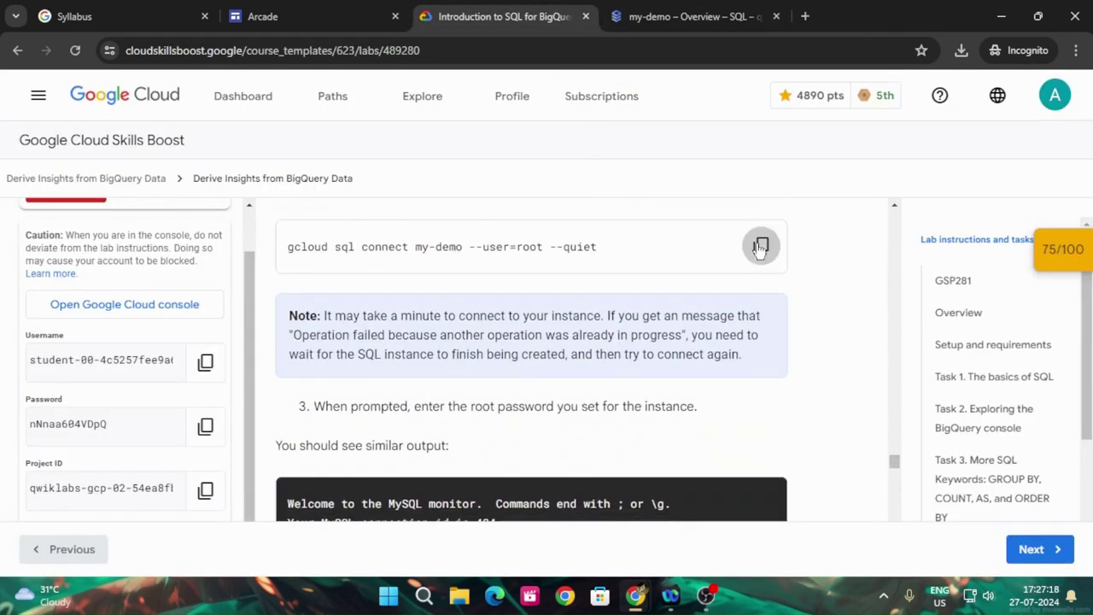
{"action": "left_click", "coordinate": [760, 247]}
{"action": "left_click", "coordinate": [692, 16]}
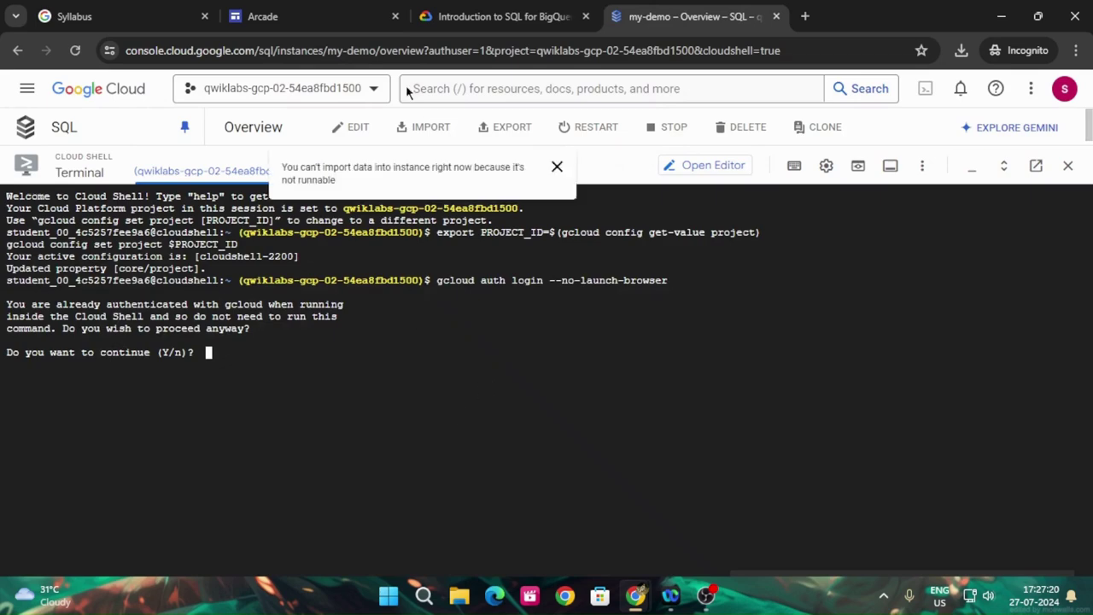
{"action": "type", "text": "Y"}
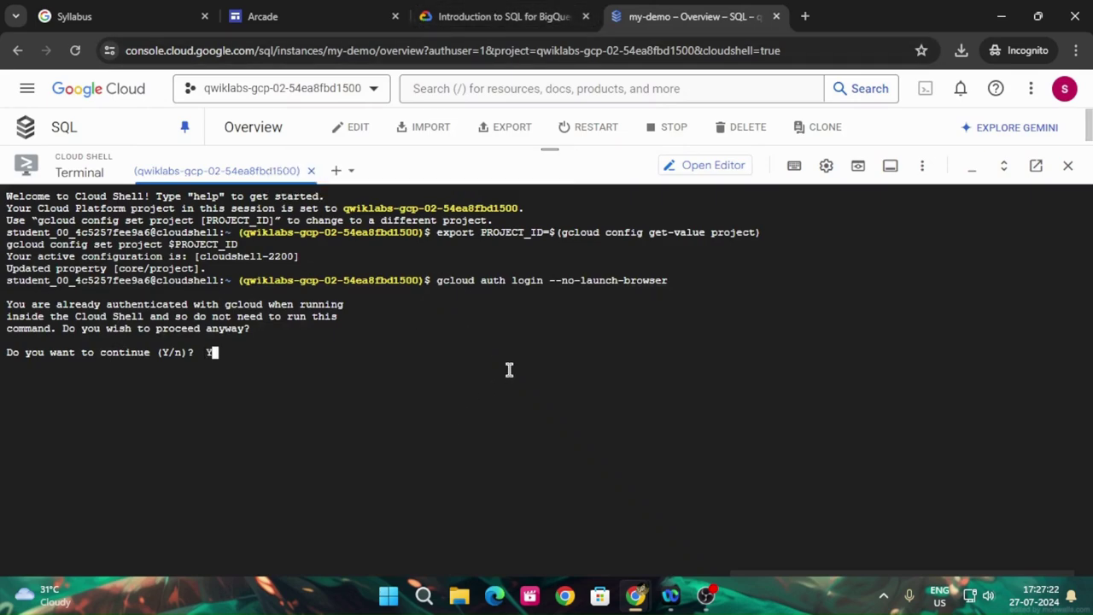
{"action": "key", "text": "Return"}
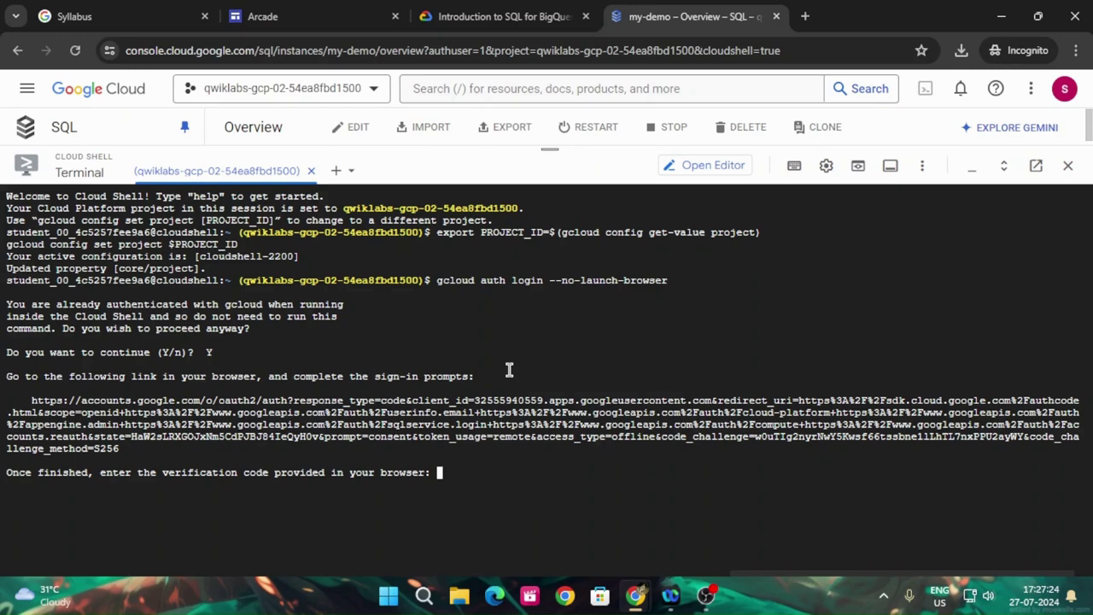
- Reread the lab's instructions on the browser sign-in, the verification code and connecting to the SQL instance
{"action": "left_click", "coordinate": [512, 22]}
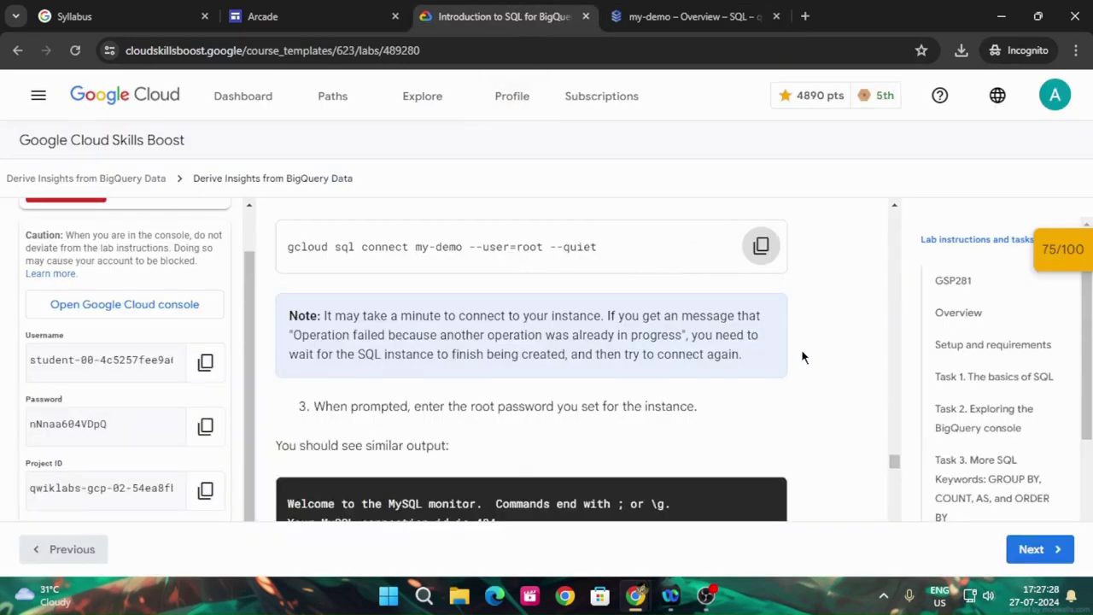
{"action": "scroll", "coordinate": [803, 357], "scroll_direction": "up", "scroll_amount": 1}
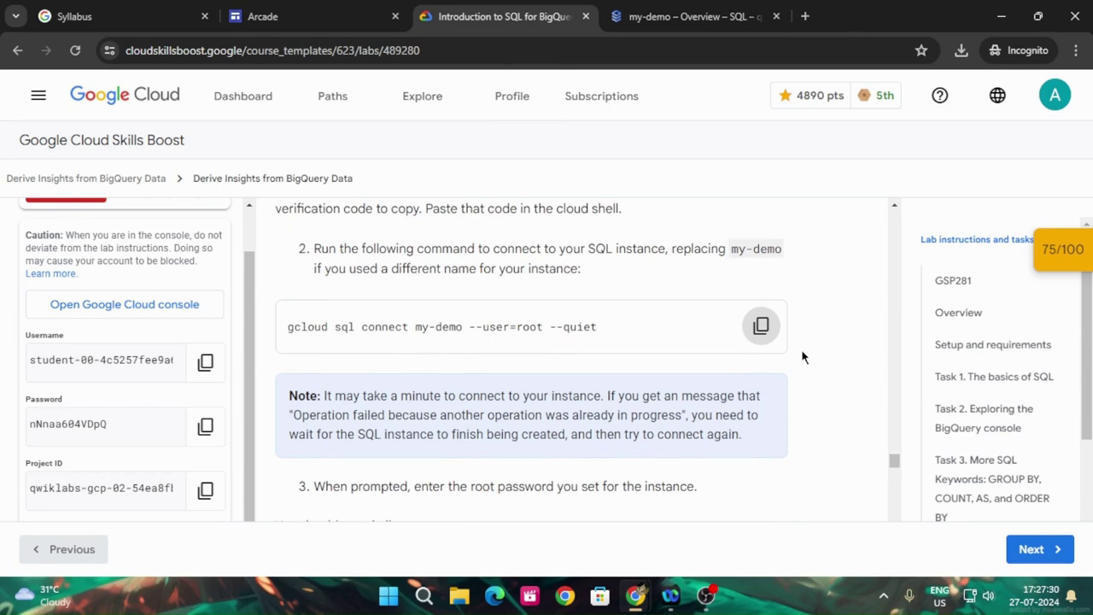
{"action": "scroll", "coordinate": [803, 357], "scroll_direction": "up", "scroll_amount": 3}
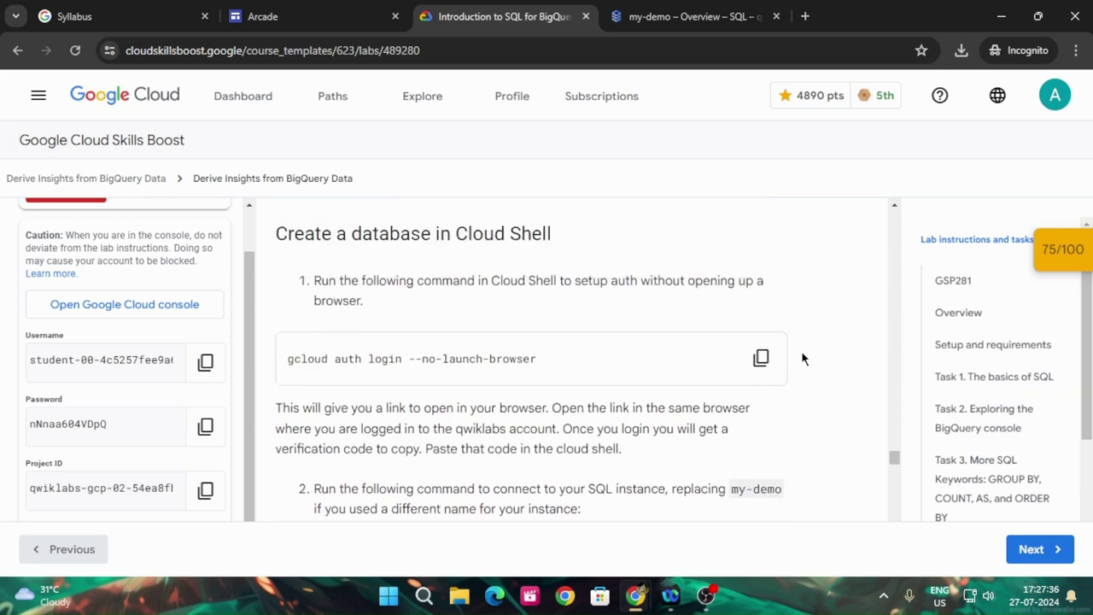
{"action": "scroll", "coordinate": [800, 350], "scroll_direction": "down", "scroll_amount": 2}
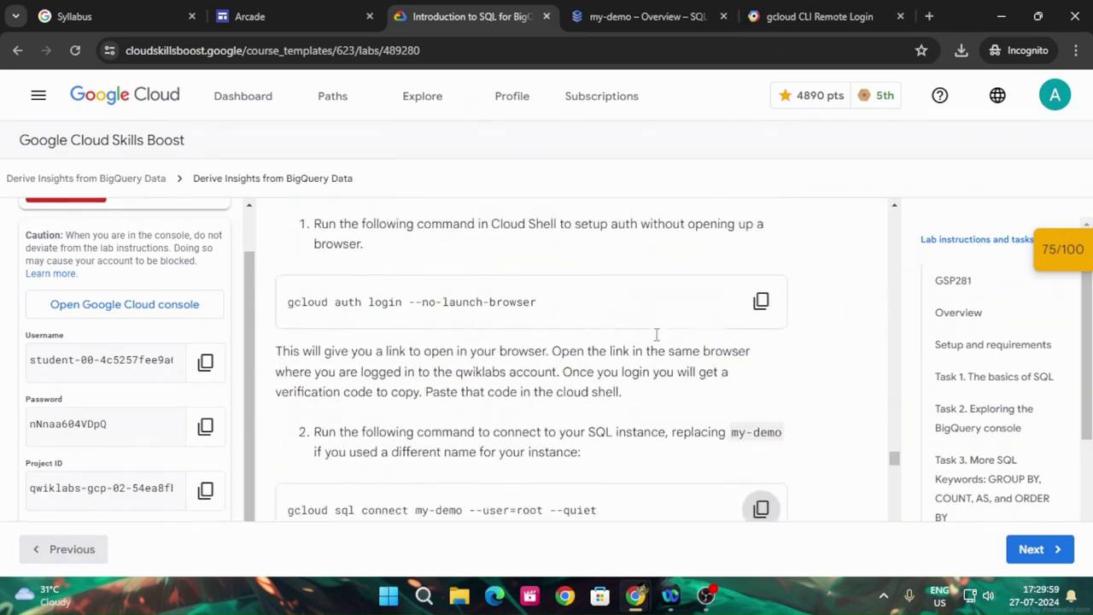
- Copy the lab's login command again, rerun gcloud auth login --no-launch-browser in Cloud Shell and answer Y to continue
{"action": "scroll", "coordinate": [678, 366], "scroll_direction": "up", "scroll_amount": 2}
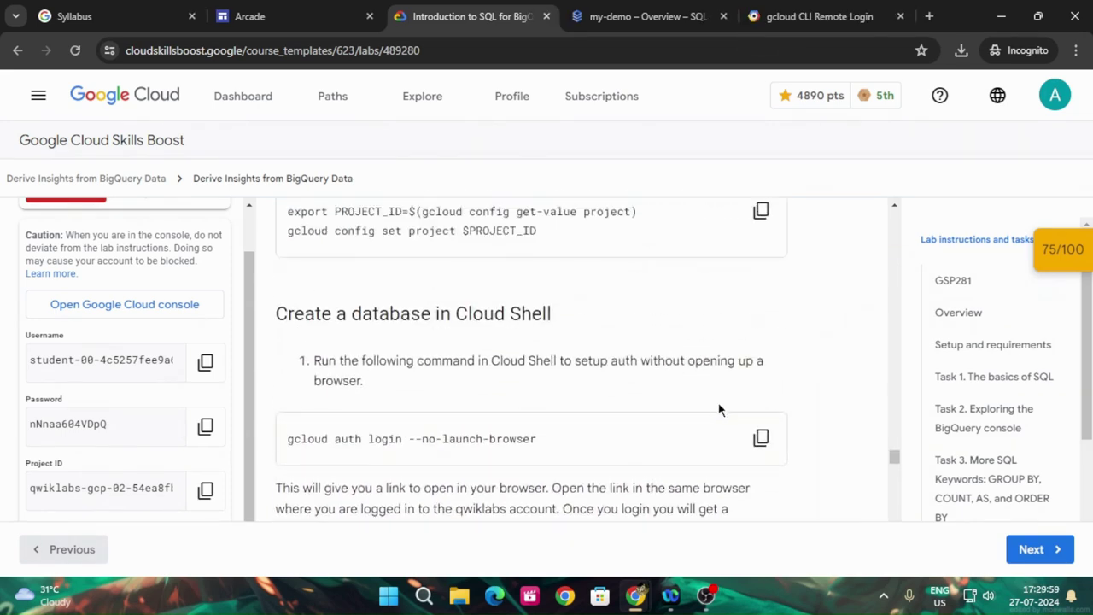
{"action": "left_click", "coordinate": [761, 438]}
{"action": "key", "text": "ctrl+Tab"}
{"action": "key", "text": "ctrl+v"}
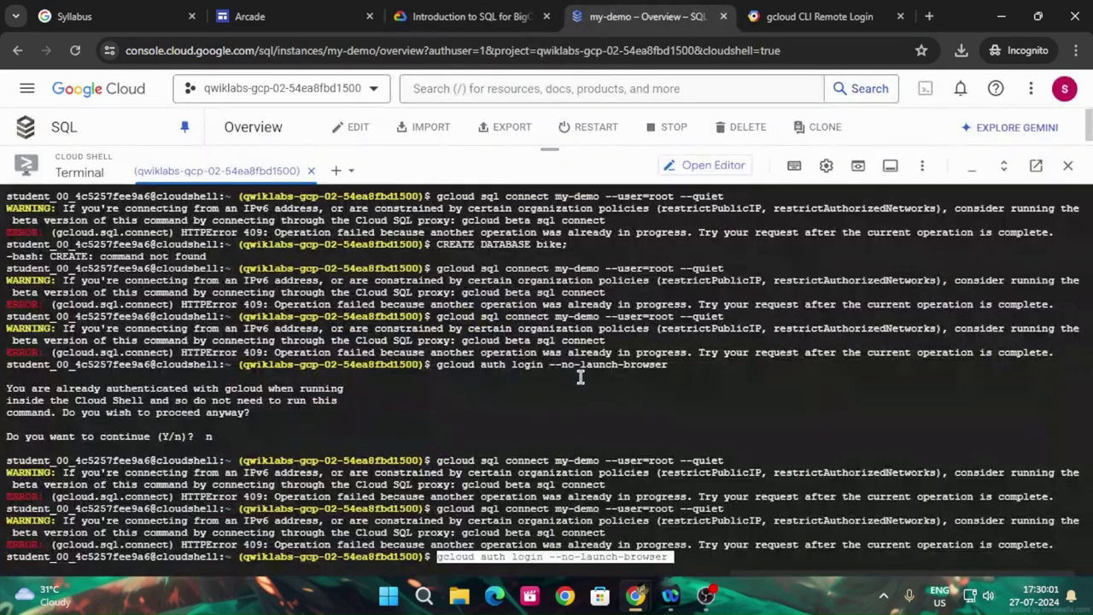
{"action": "key", "text": "Return"}
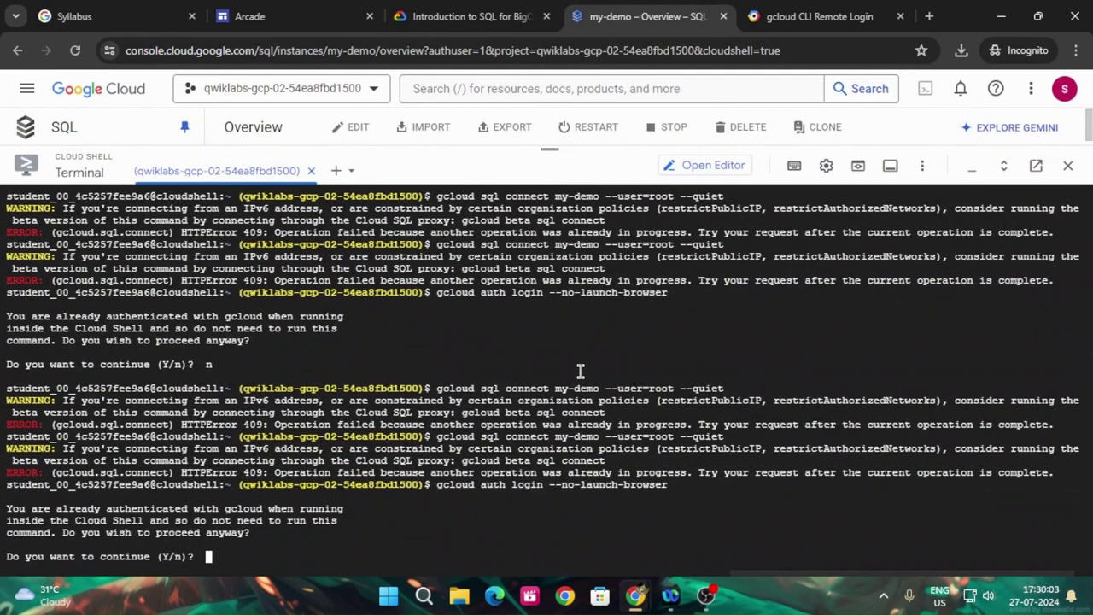
{"action": "type", "text": "Y"}
{"action": "key", "text": "Return"}
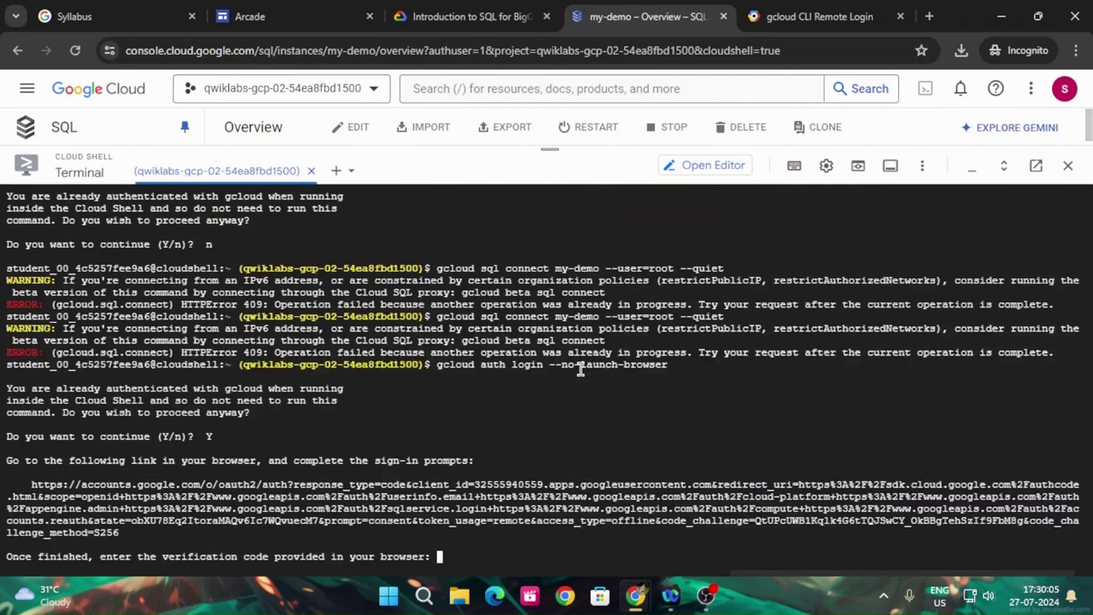
- Open the sign-in link from Cloud Shell, choose the lab student account and allow Google Cloud SDK access to it
{"action": "left_click", "coordinate": [334, 516]}
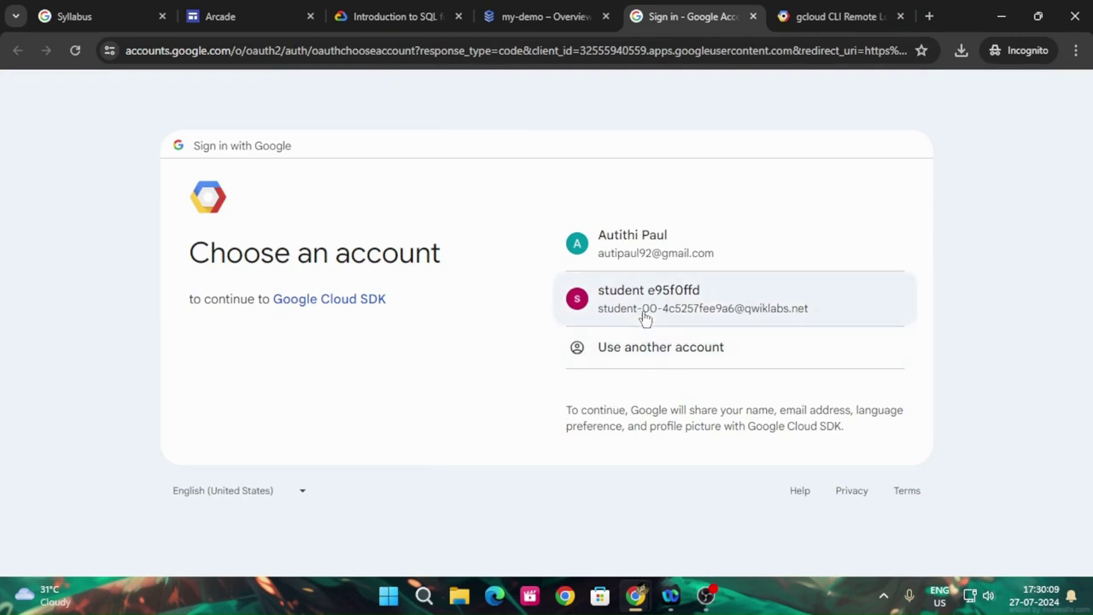
{"action": "left_click", "coordinate": [645, 318]}
{"action": "left_click", "coordinate": [673, 411]}
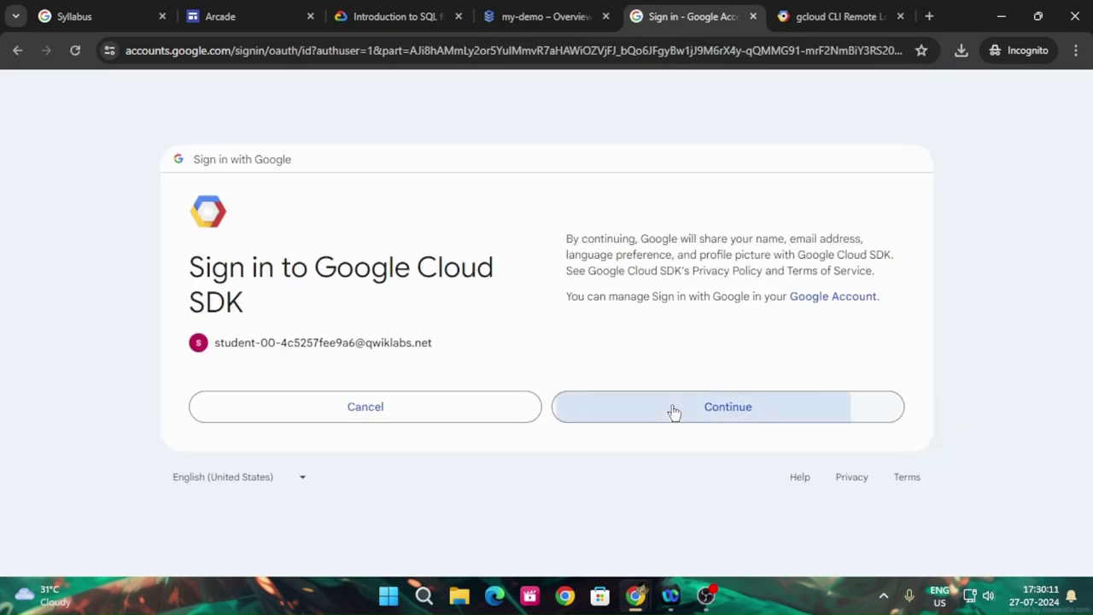
{"action": "scroll", "coordinate": [701, 416], "scroll_direction": "down", "scroll_amount": 3}
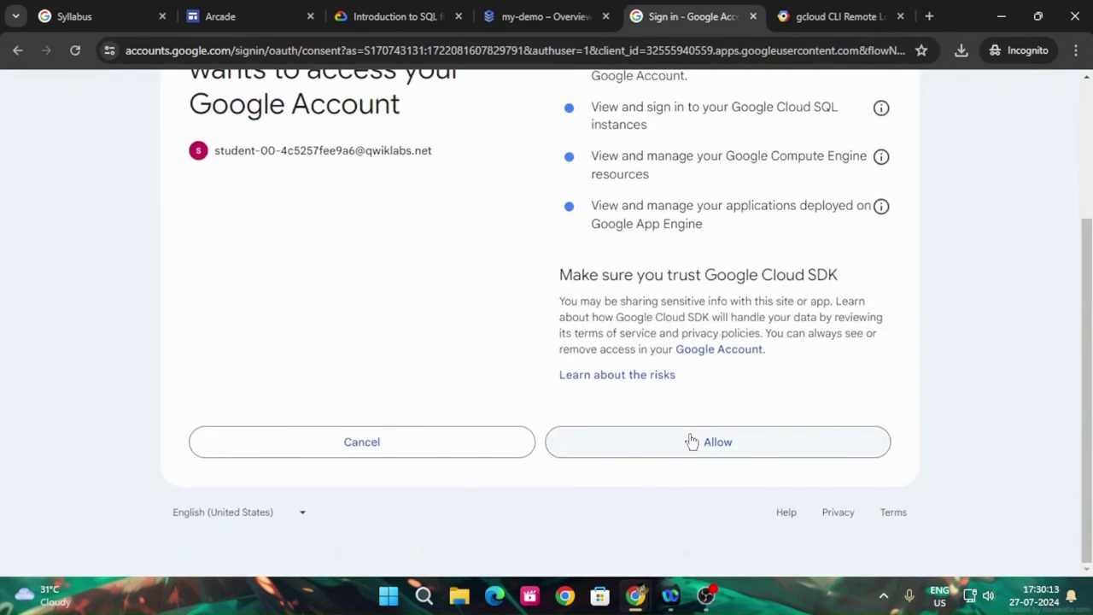
{"action": "left_click", "coordinate": [692, 441]}
- Copy the gcloud CLI verification code from the sign-in page and submit it at the waiting Cloud Shell prompt
{"action": "scroll", "coordinate": [687, 444], "scroll_direction": "down", "scroll_amount": 1}
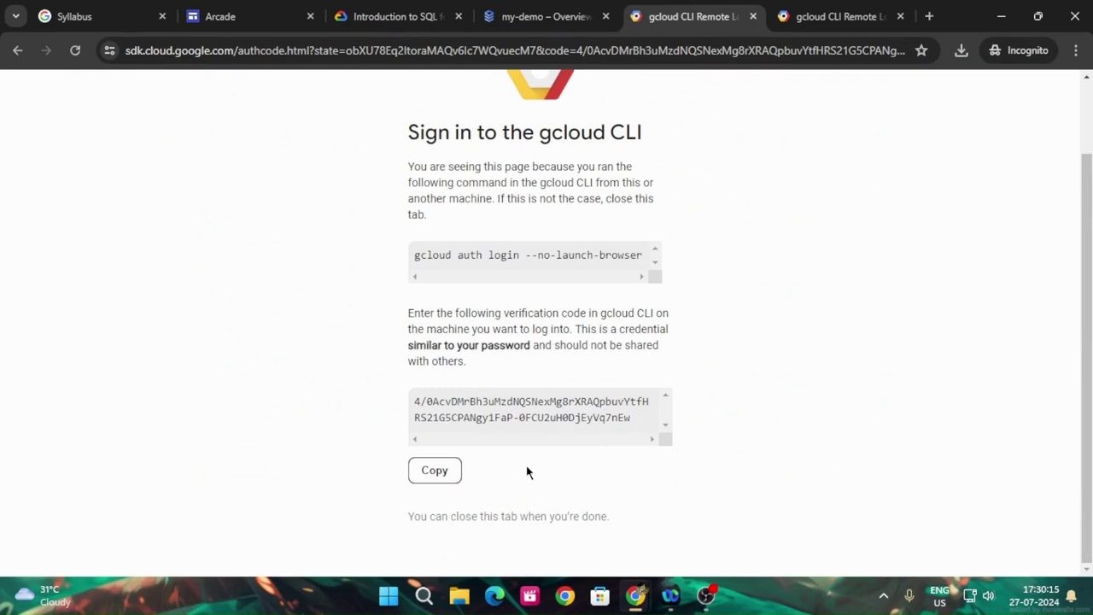
{"action": "left_click", "coordinate": [437, 472]}
{"action": "left_click", "coordinate": [555, 16]}
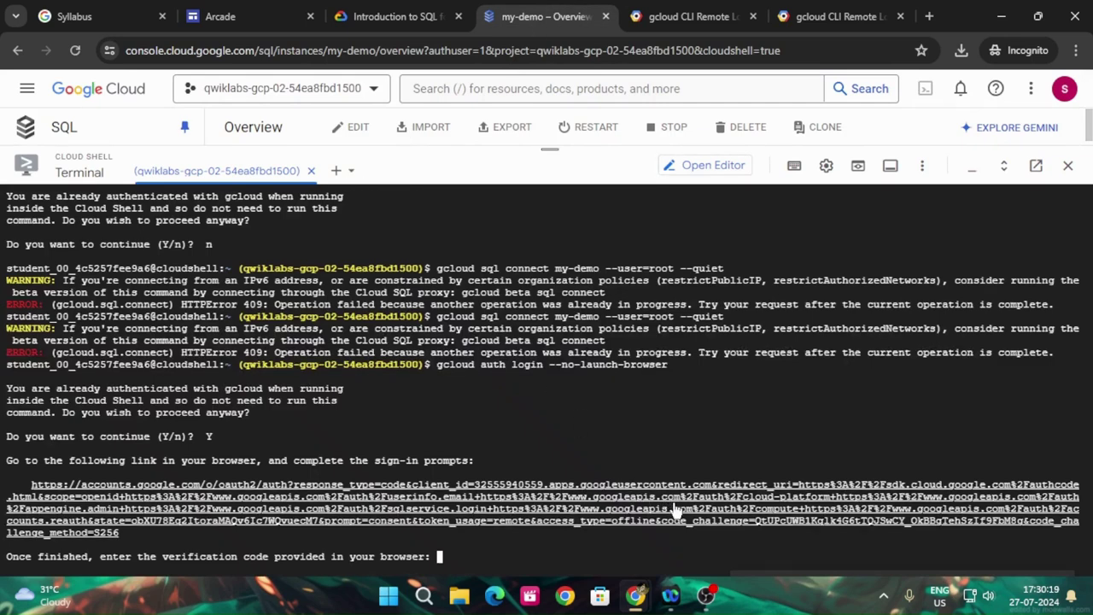
{"action": "key", "text": "ctrl+v"}
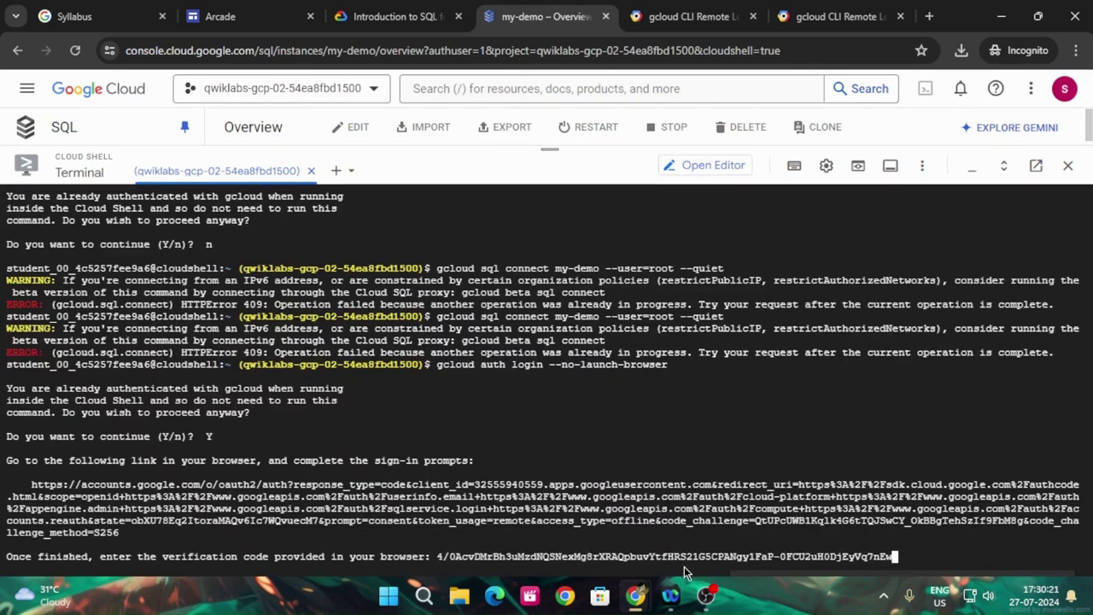
{"action": "key", "text": "Return"}
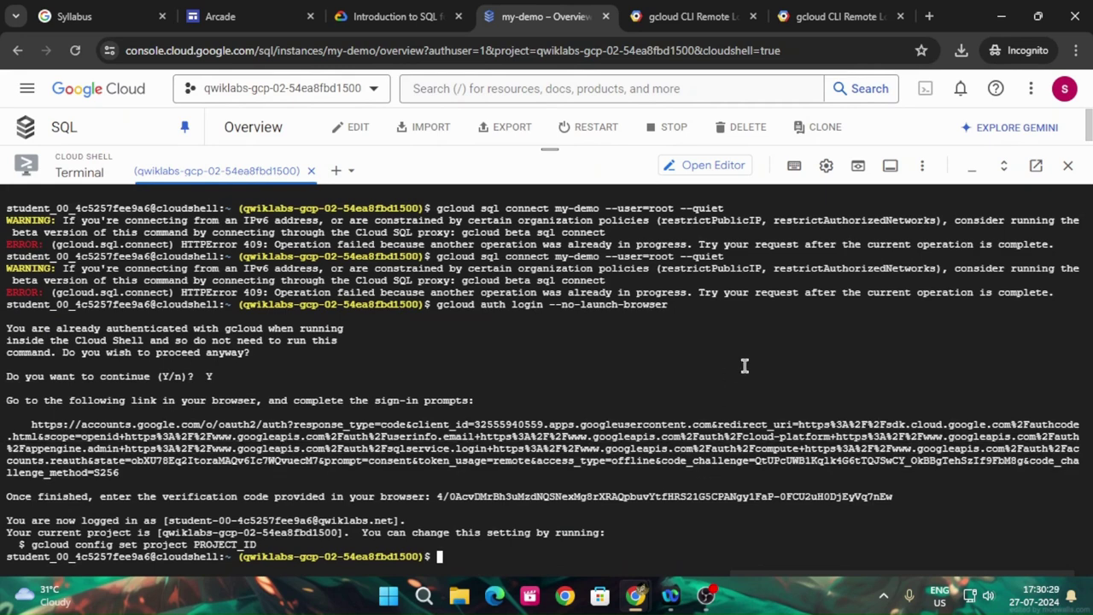
- Copy the lab's connect command and try to run gcloud sql connect my-demo --user=root --quiet in Cloud Shell
{"action": "left_click", "coordinate": [395, 17]}
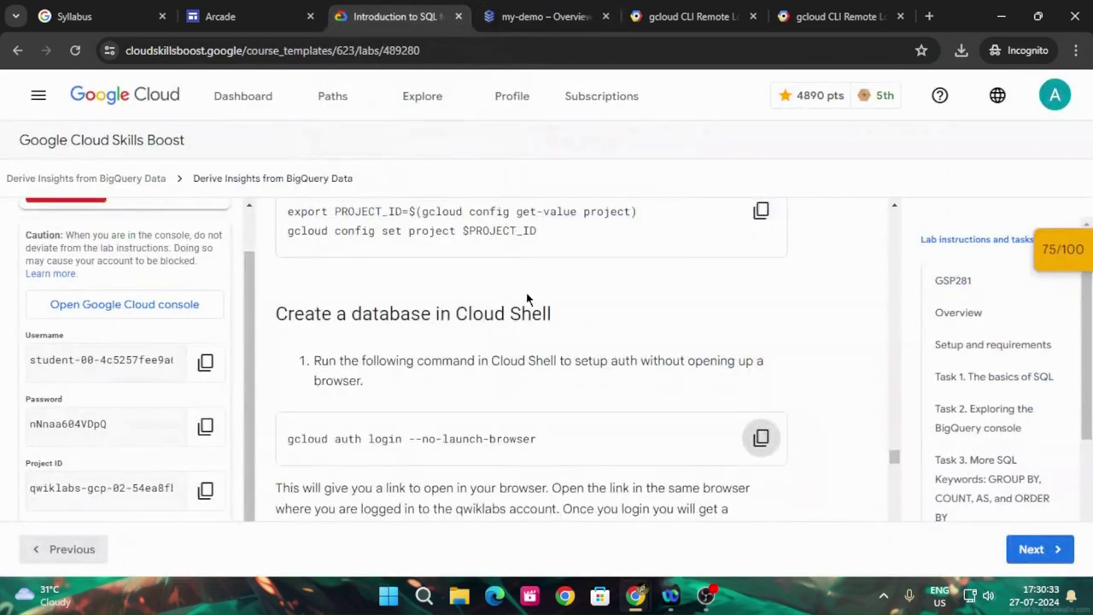
{"action": "scroll", "coordinate": [527, 299], "scroll_direction": "down", "scroll_amount": 3}
{"action": "left_click", "coordinate": [759, 408]}
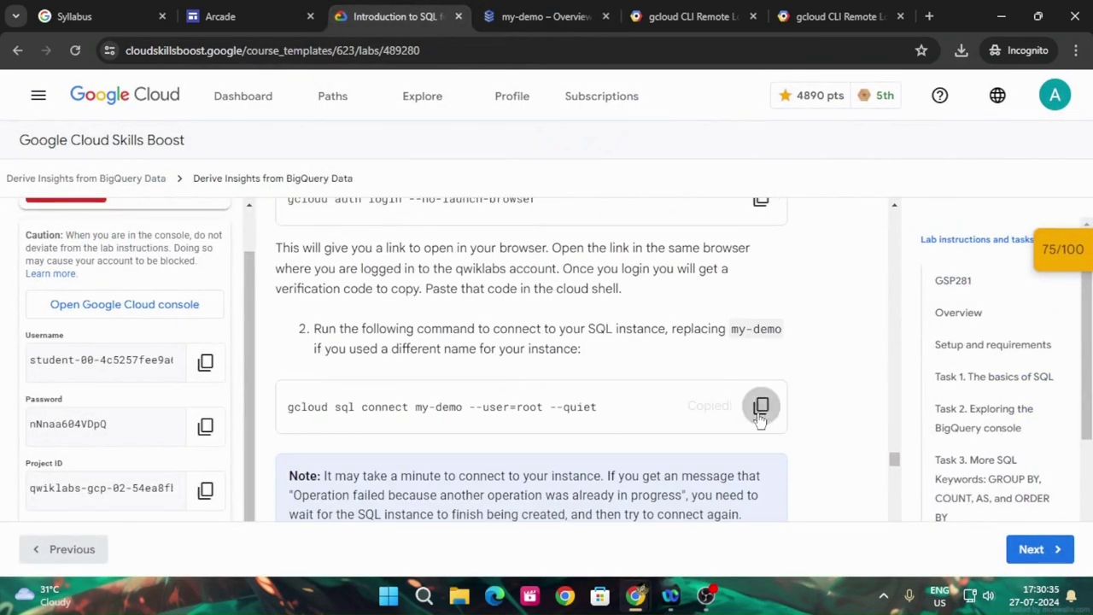
{"action": "left_click", "coordinate": [555, 11]}
{"action": "key", "text": "ctrl+v"}
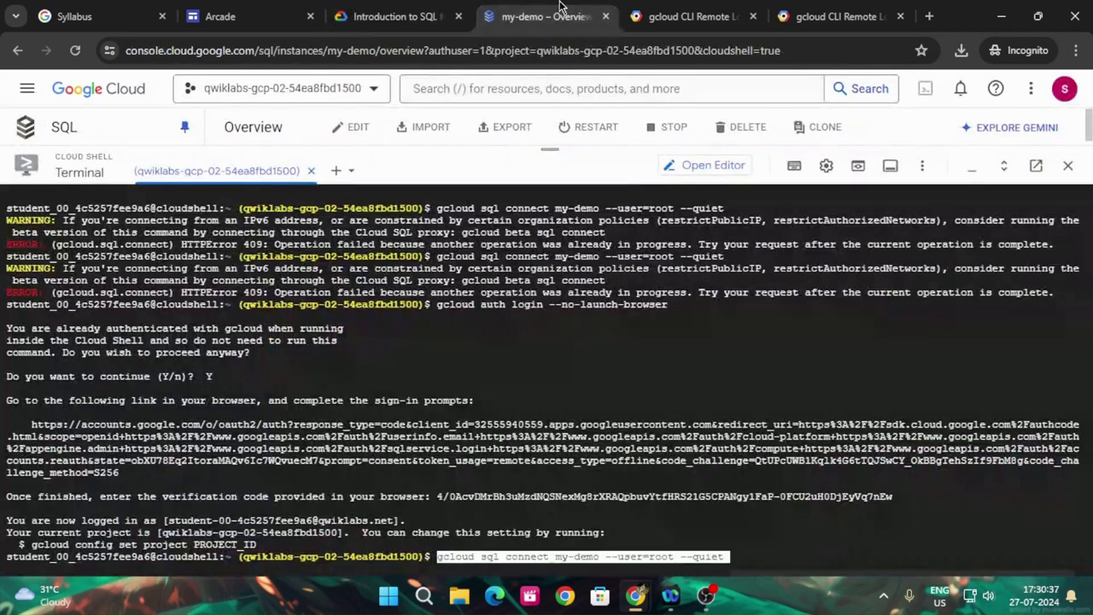
{"action": "key", "text": "Return"}
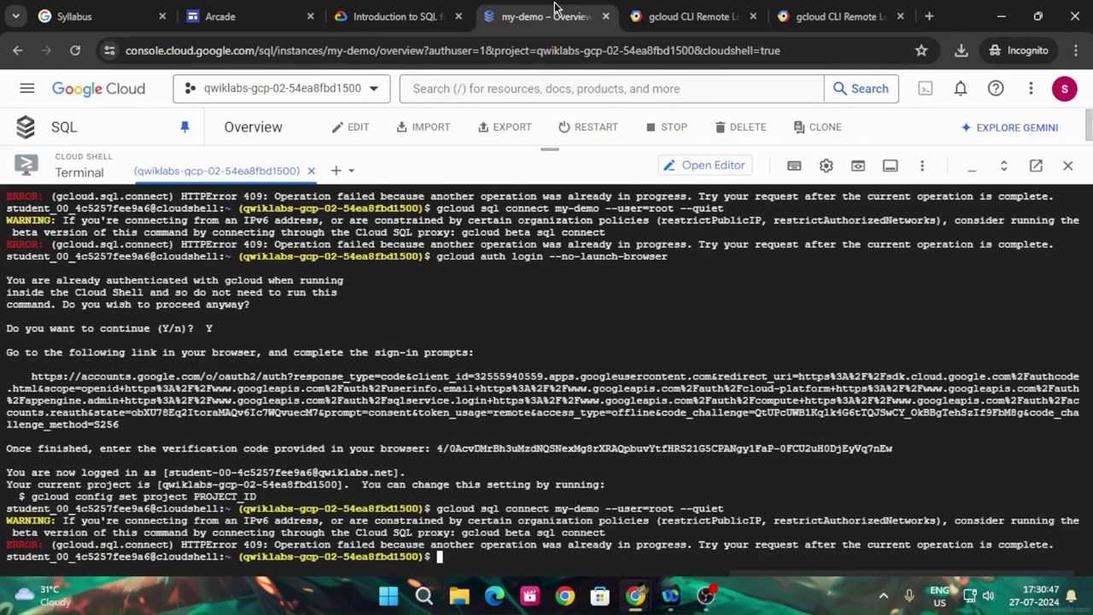
- Read the lab's note on waiting for the SQL instance, recopy gcloud sql connect my-demo --user=root --quiet and run it twice in Cloud Shell
{"action": "left_click", "coordinate": [393, 16]}
{"action": "scroll", "coordinate": [667, 423], "scroll_direction": "down", "scroll_amount": 3}
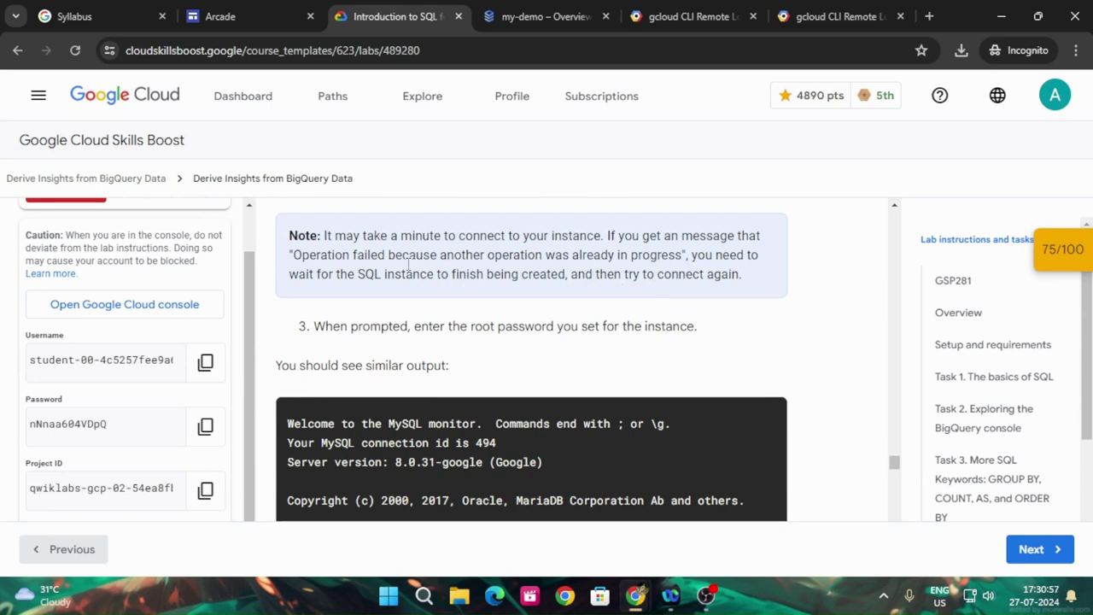
{"action": "left_click_drag", "start_coordinate": [323, 235], "coordinate": [817, 295]}
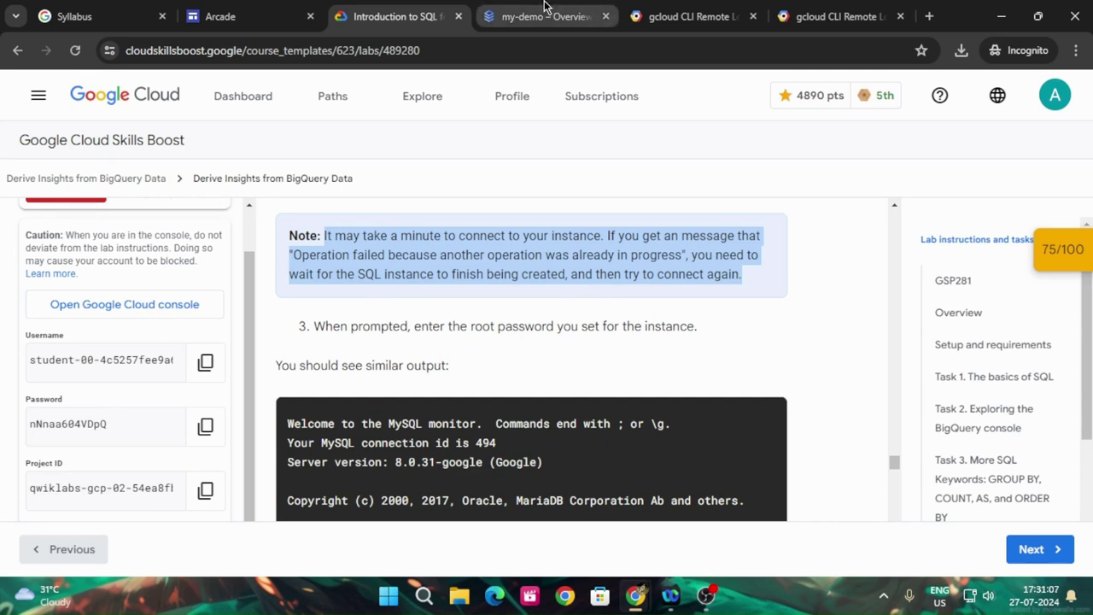
{"action": "scroll", "coordinate": [707, 372], "scroll_direction": "up", "scroll_amount": 3}
{"action": "left_click", "coordinate": [760, 406]}
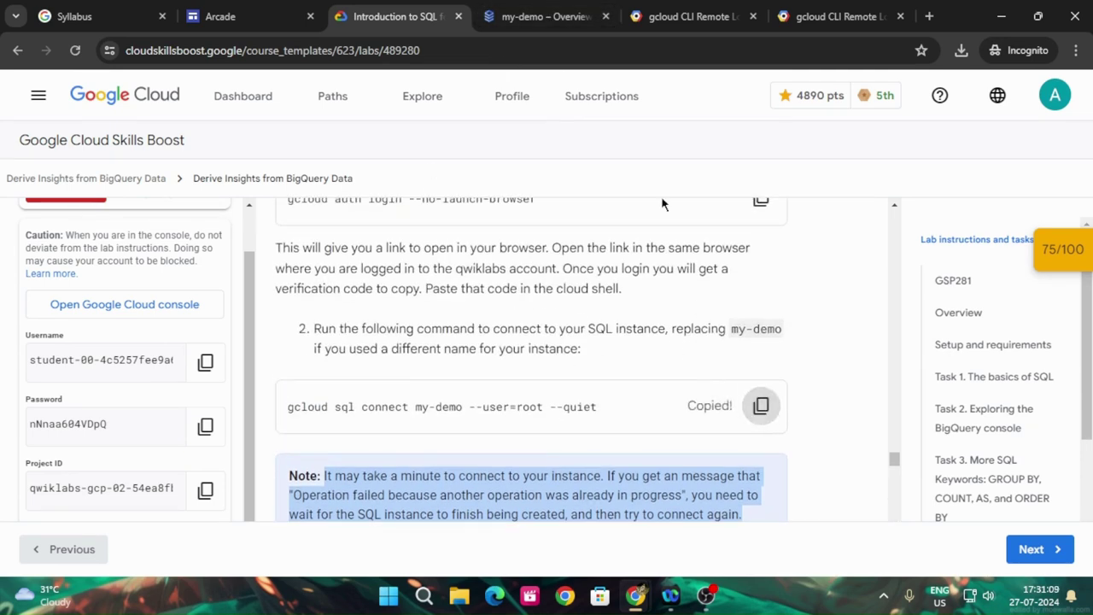
{"action": "left_click", "coordinate": [546, 16]}
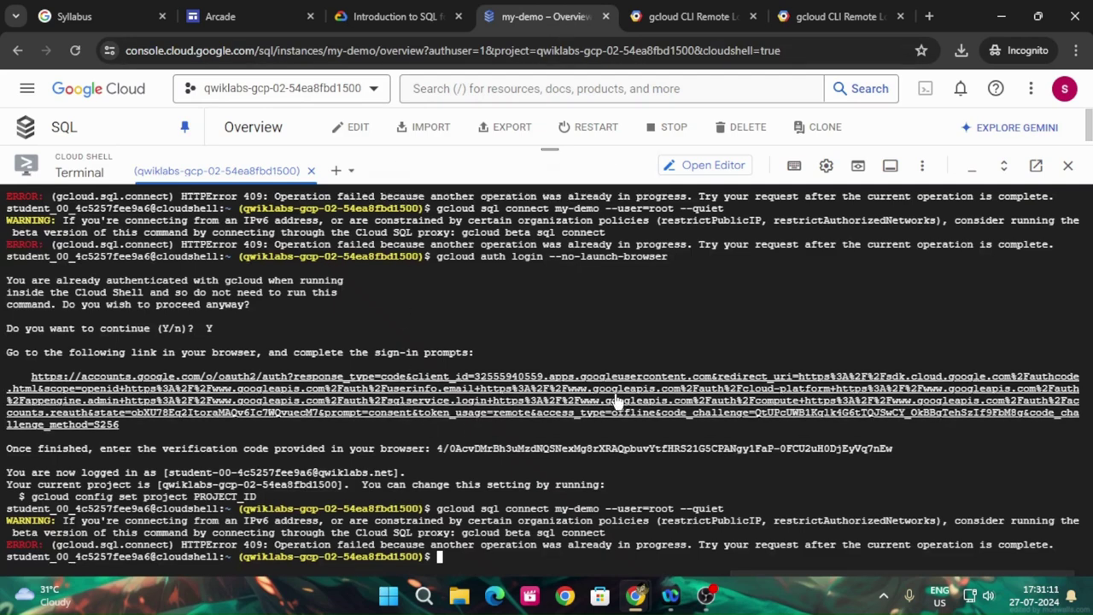
{"action": "key", "text": "ctrl+v"}
{"action": "key", "text": "Return"}
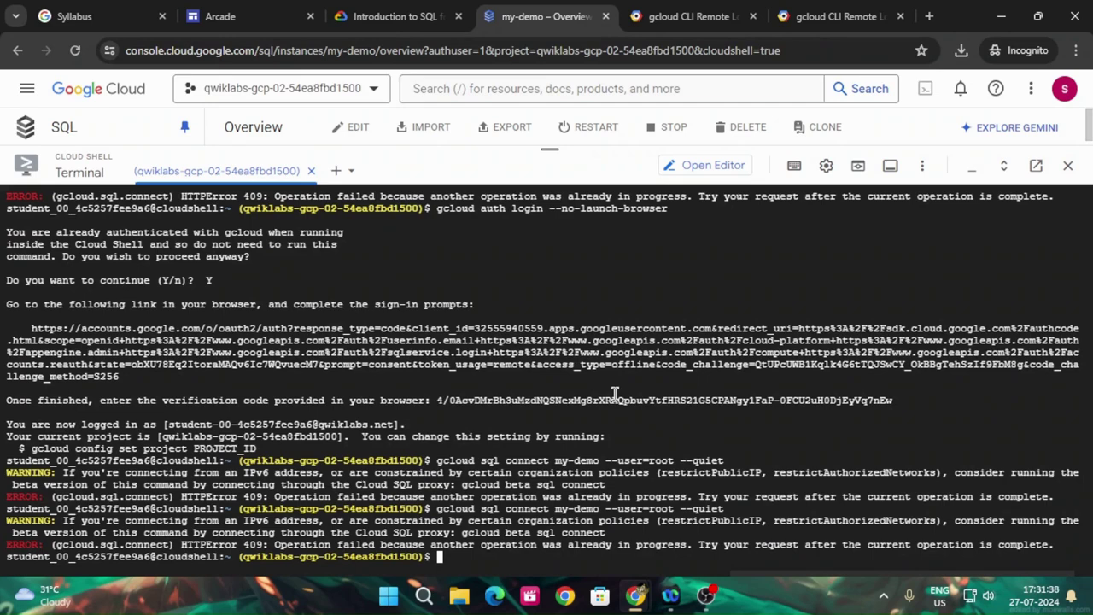
{"action": "key", "text": "ctrl+v"}
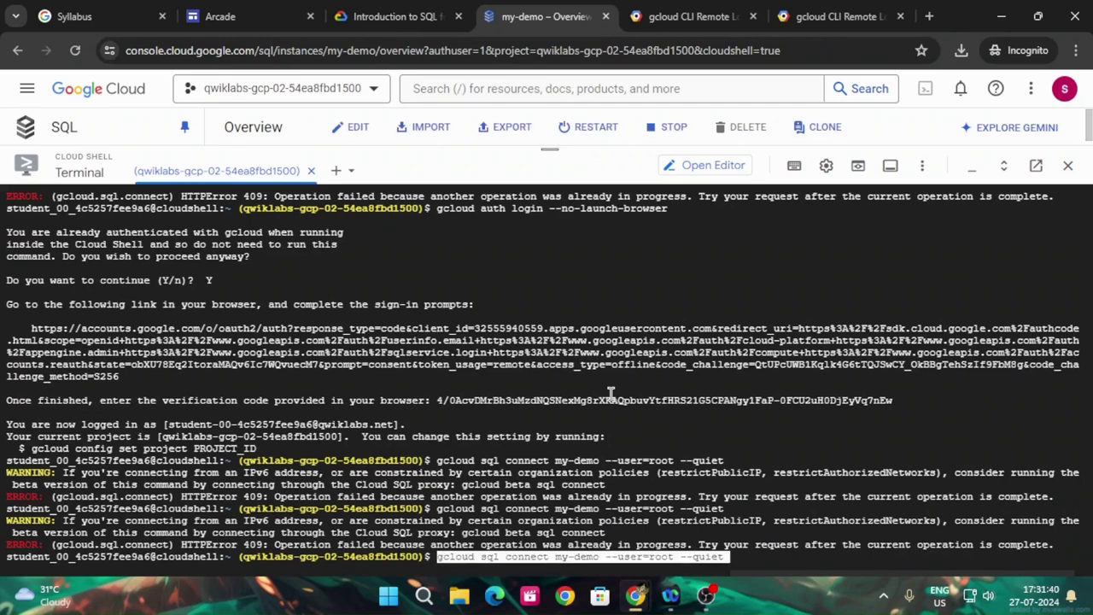
{"action": "key", "text": "Return"}
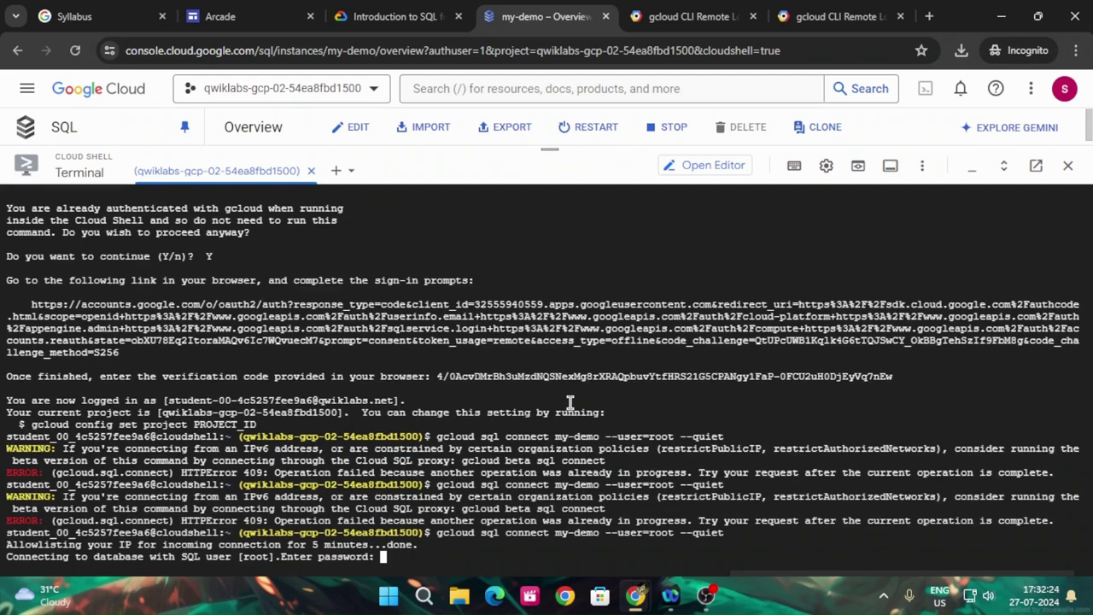
- Review the lab's instruction on the instance password and submit the root password at the Cloud Shell database prompt
{"action": "left_click", "coordinate": [393, 16]}
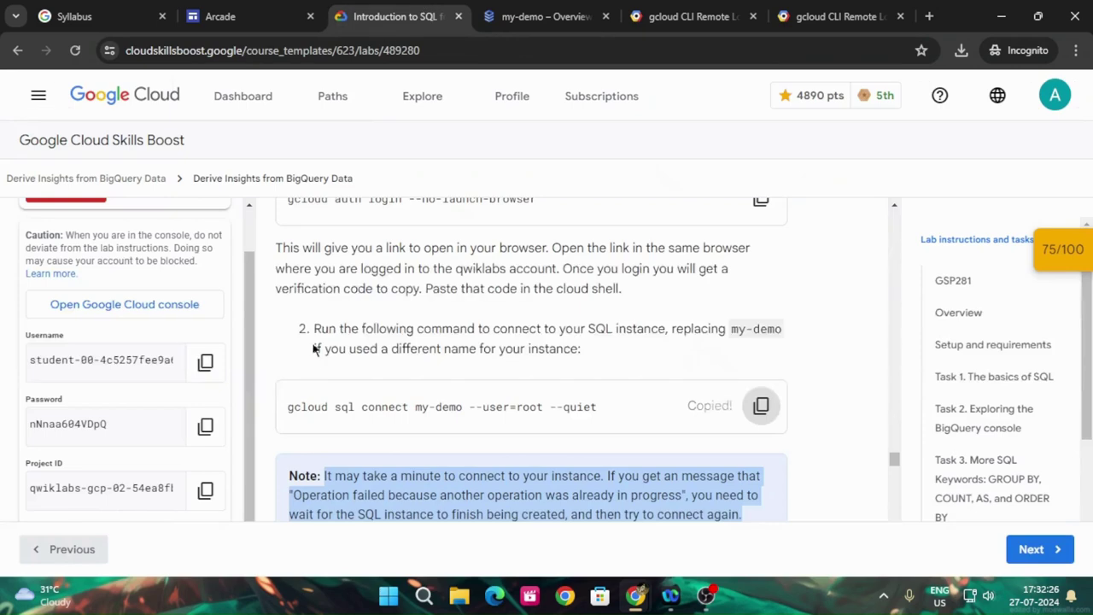
{"action": "scroll", "coordinate": [540, 394], "scroll_direction": "up", "scroll_amount": 10}
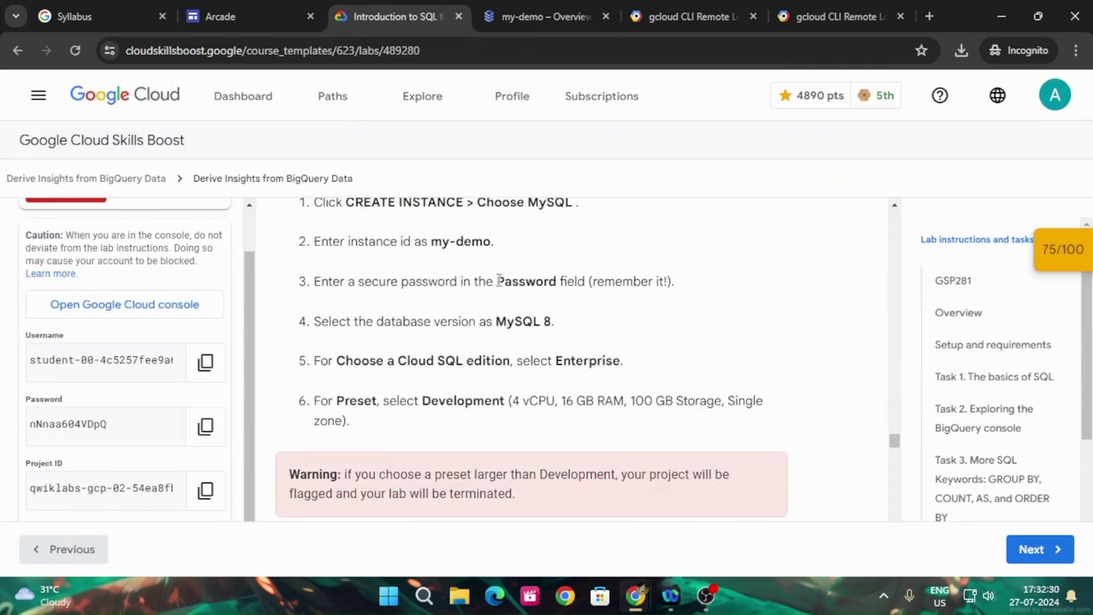
{"action": "left_click_drag", "start_coordinate": [494, 281], "coordinate": [557, 282]}
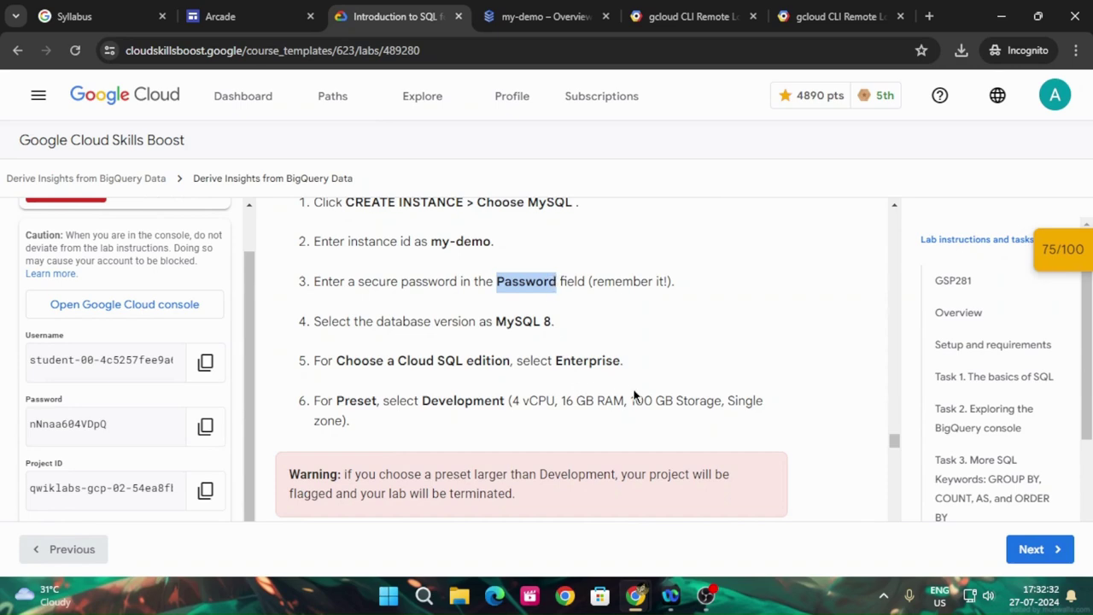
{"action": "left_click", "coordinate": [547, 16]}
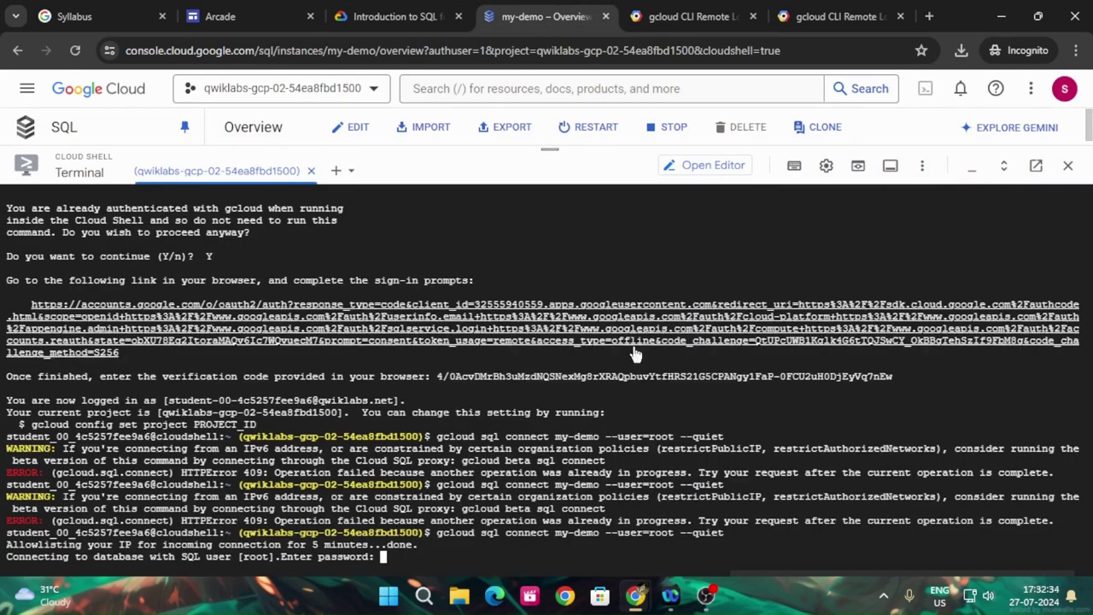
{"action": "key", "text": "Return"}
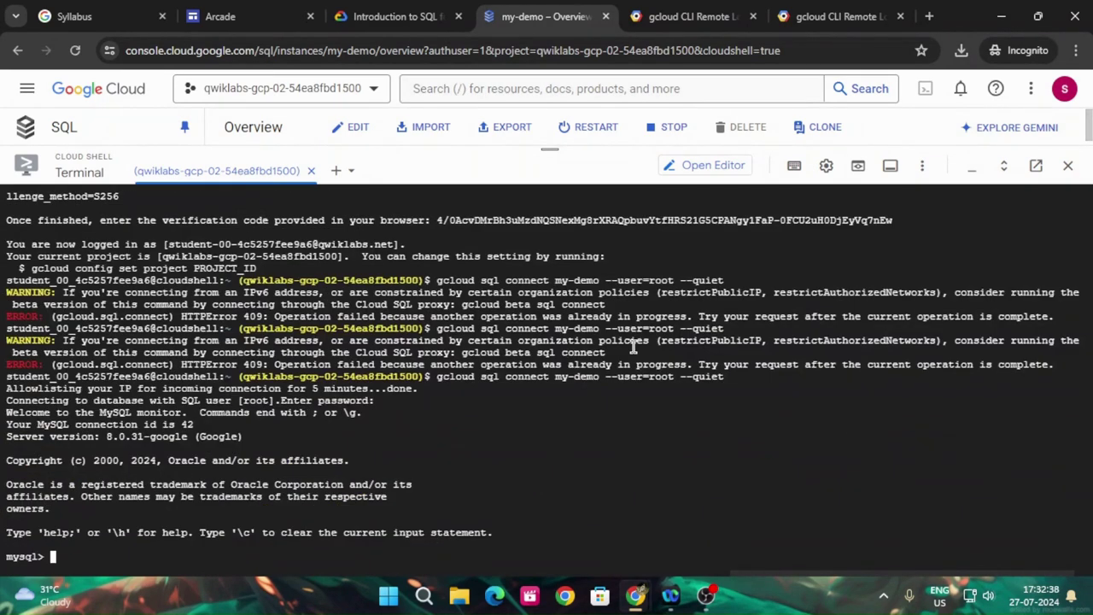
- Copy CREATE DATABASE bike; from the lab instructions and run it at the MySQL prompt in Cloud Shell
{"action": "key", "text": "ctrl+shift+Tab"}
{"action": "scroll", "coordinate": [523, 341], "scroll_direction": "down", "scroll_amount": 10}
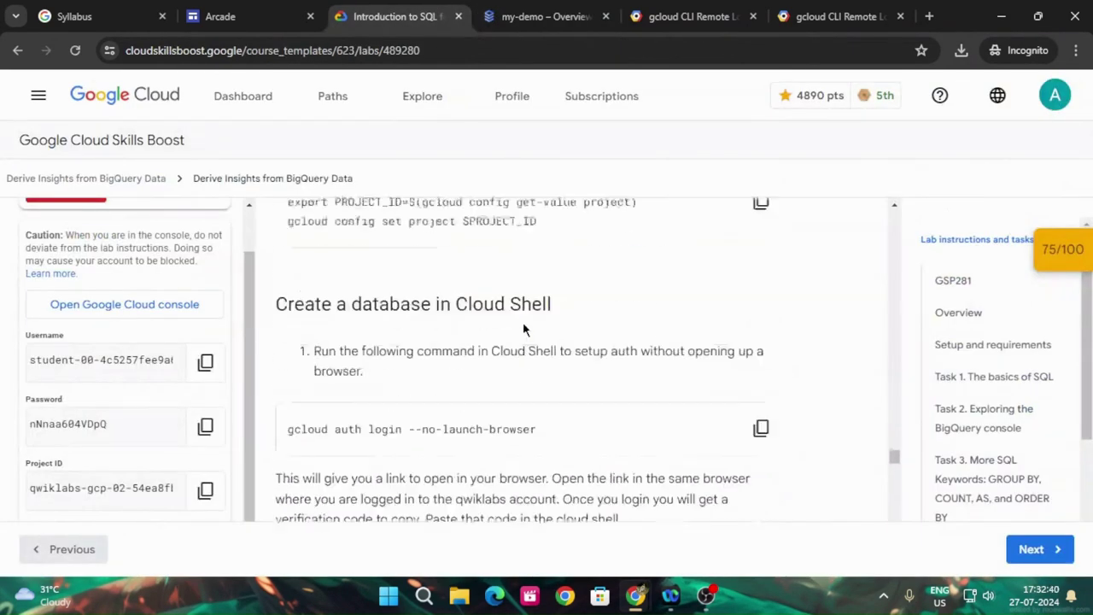
{"action": "scroll", "coordinate": [522, 347], "scroll_direction": "down", "scroll_amount": 9}
{"action": "scroll", "coordinate": [530, 357], "scroll_direction": "up", "scroll_amount": 5}
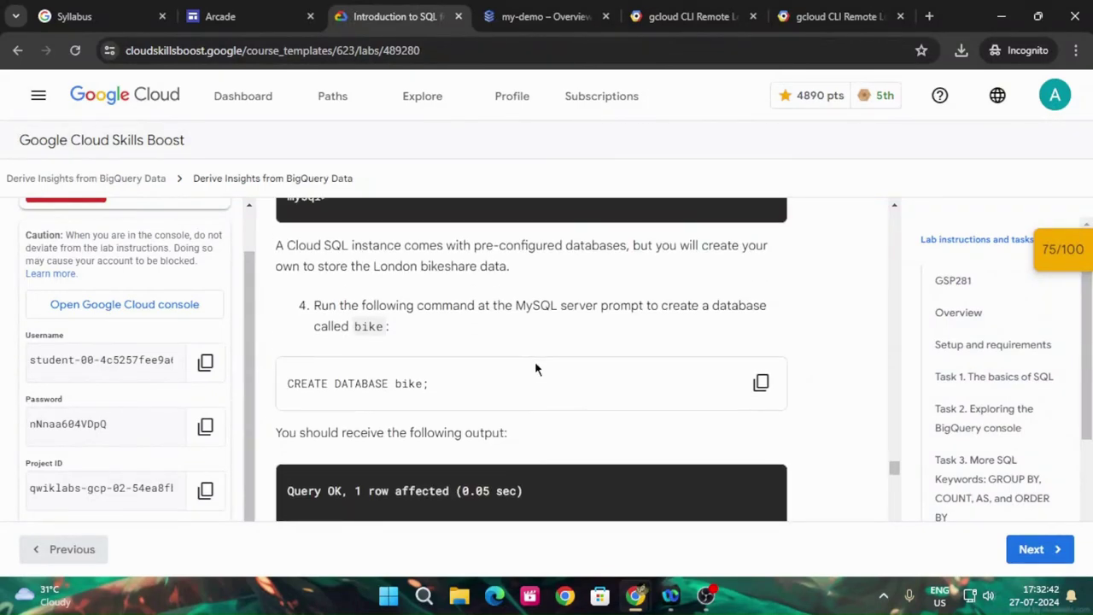
{"action": "left_click", "coordinate": [761, 382]}
{"action": "left_click", "coordinate": [562, 12]}
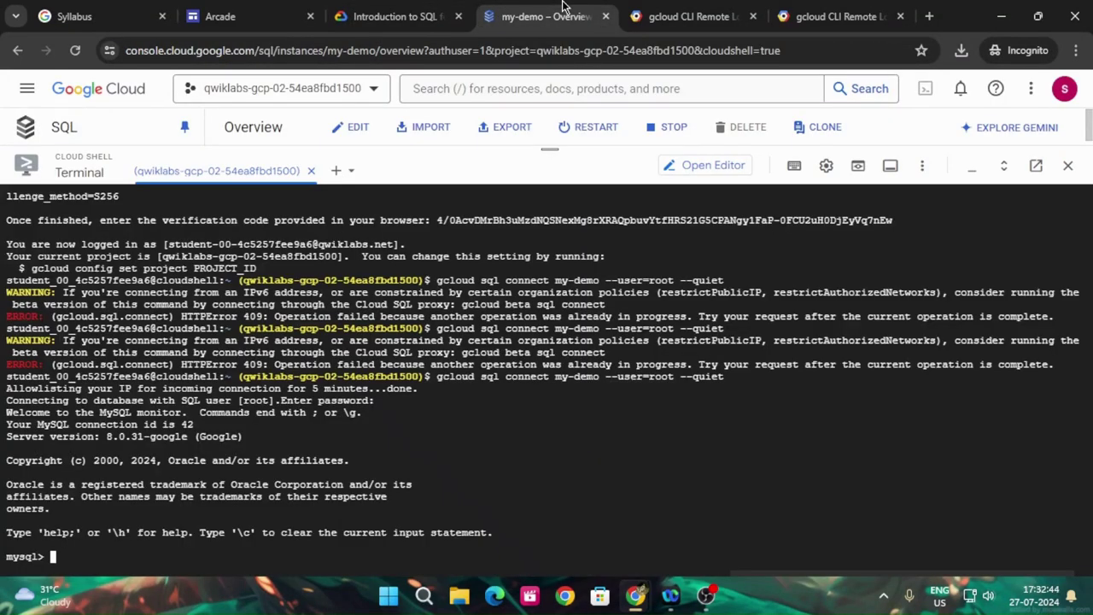
{"action": "key", "text": "ctrl+v"}
{"action": "key", "text": "Return"}
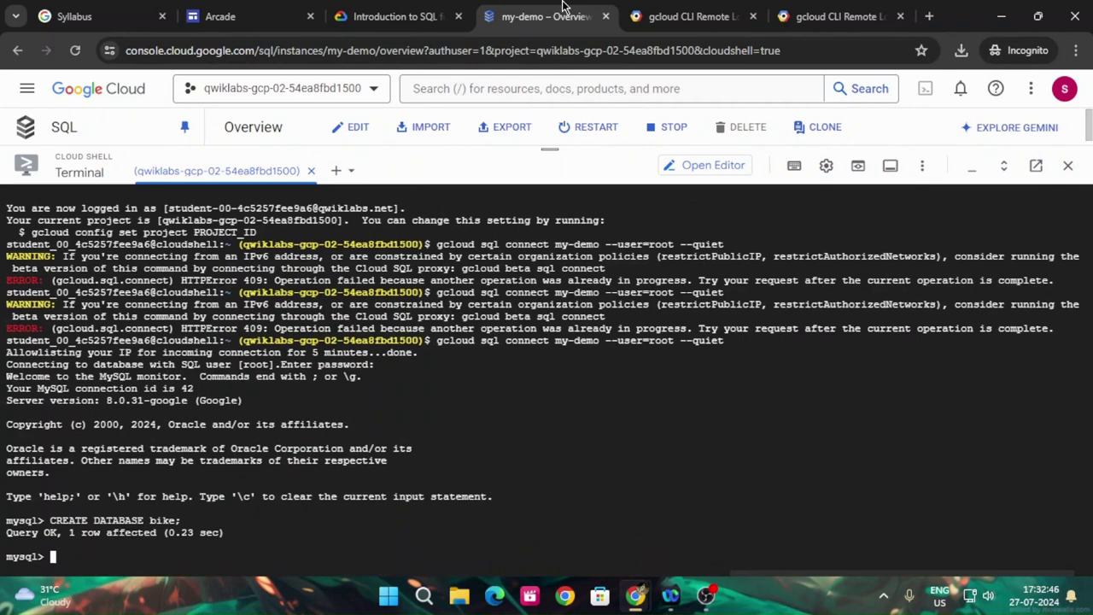
- Return to the lab instructions and check progress on the Create a database task under Test completed task
{"action": "left_click", "coordinate": [392, 17]}
{"action": "scroll", "coordinate": [428, 406], "scroll_direction": "down", "scroll_amount": 5}
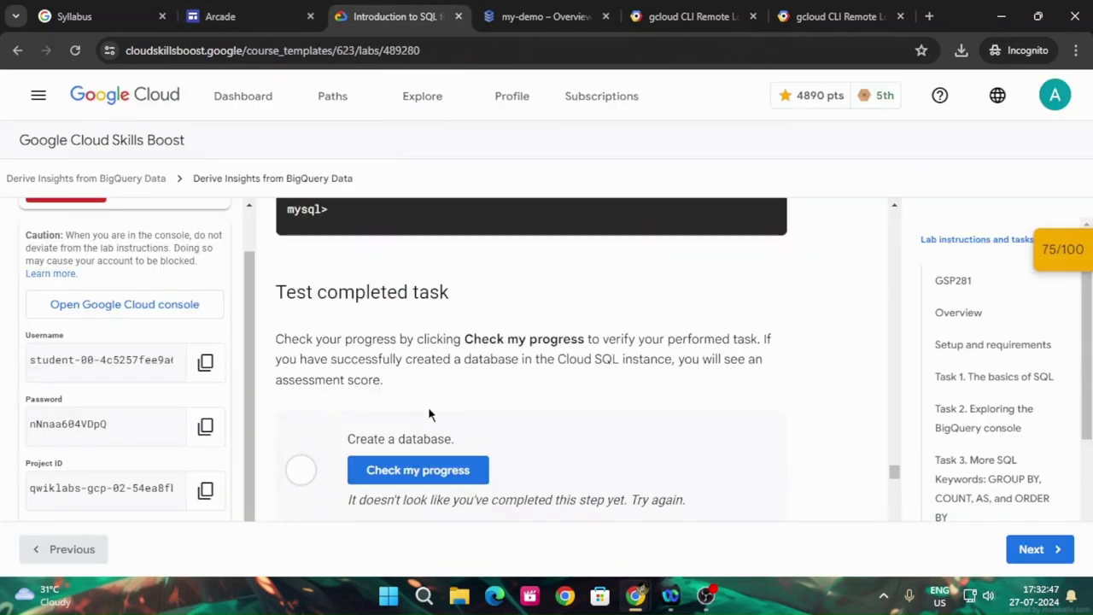
{"action": "left_click", "coordinate": [410, 468]}
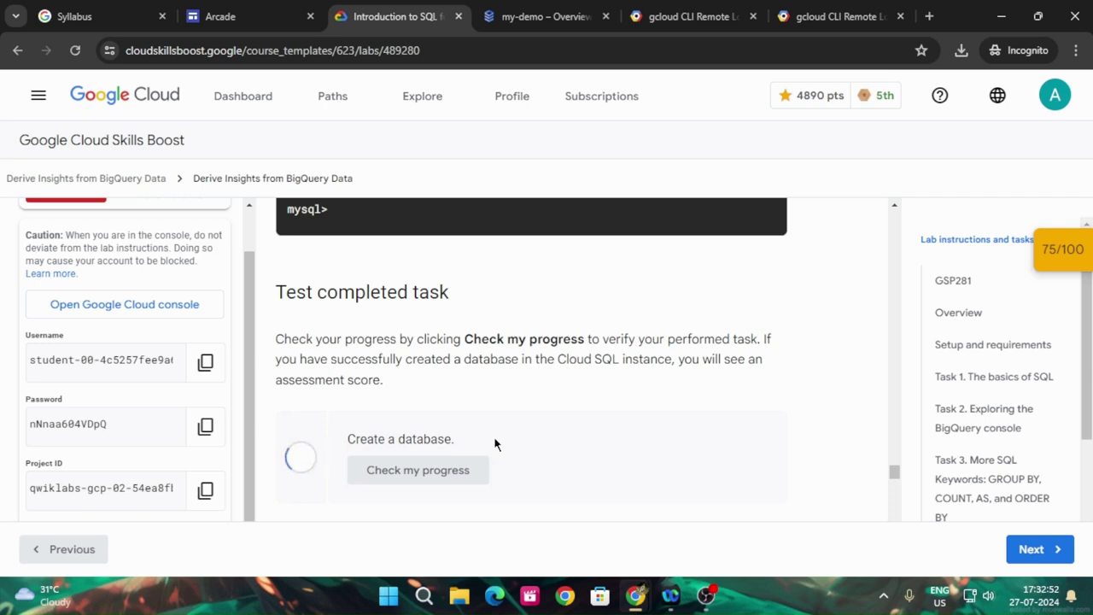
{"action": "scroll", "coordinate": [494, 444], "scroll_direction": "down", "scroll_amount": 1}
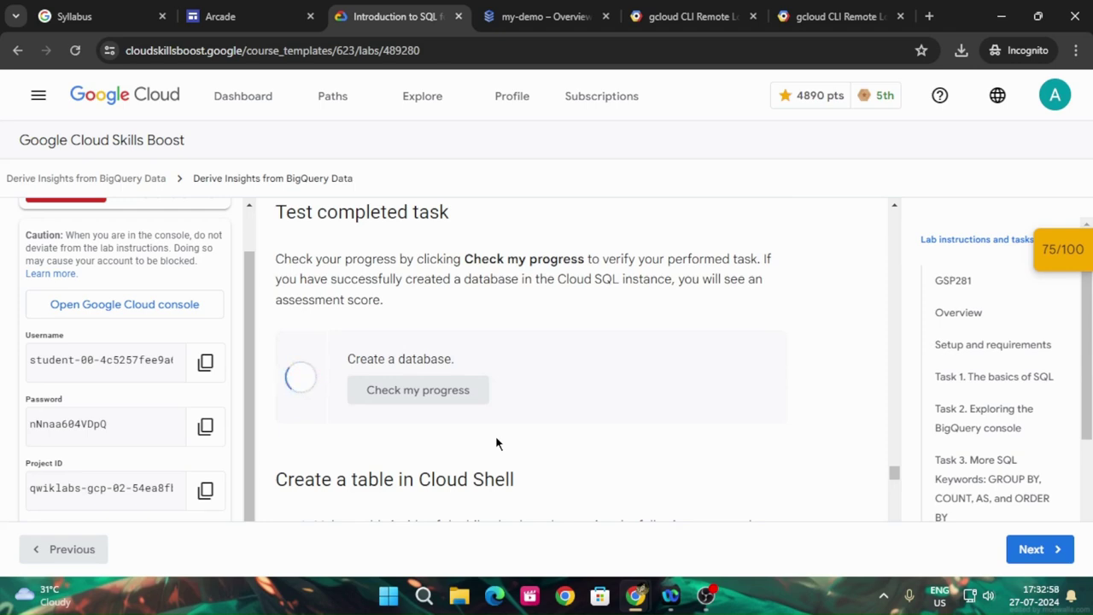
- Check progress on Create a database in the lab's checkpoint score overview as well
{"action": "mouse_move", "coordinate": [1025, 301]}
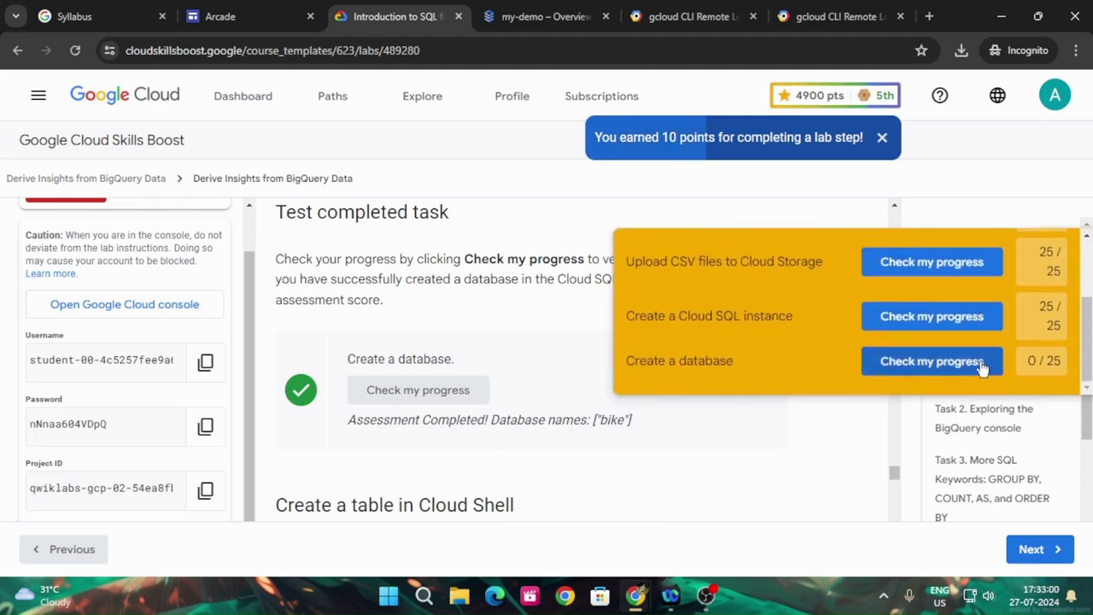
{"action": "left_click", "coordinate": [979, 365]}
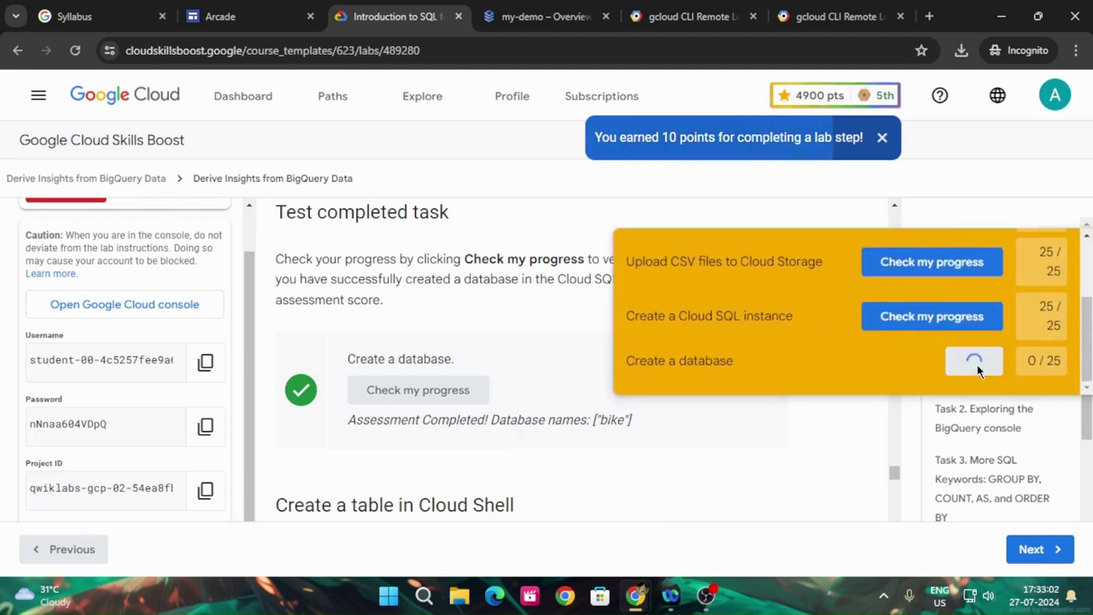
{"action": "scroll", "coordinate": [1016, 315], "scroll_direction": "up", "scroll_amount": 2}
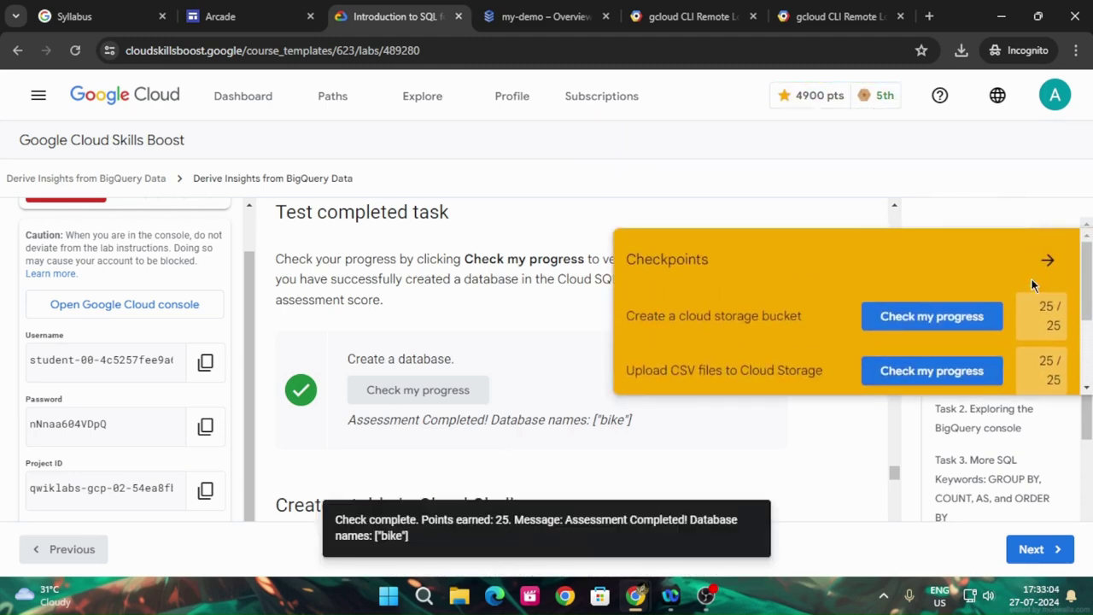
{"action": "scroll", "coordinate": [564, 342], "scroll_direction": "up", "scroll_amount": 3}
{"action": "scroll", "coordinate": [128, 282], "scroll_direction": "up", "scroll_amount": 1}
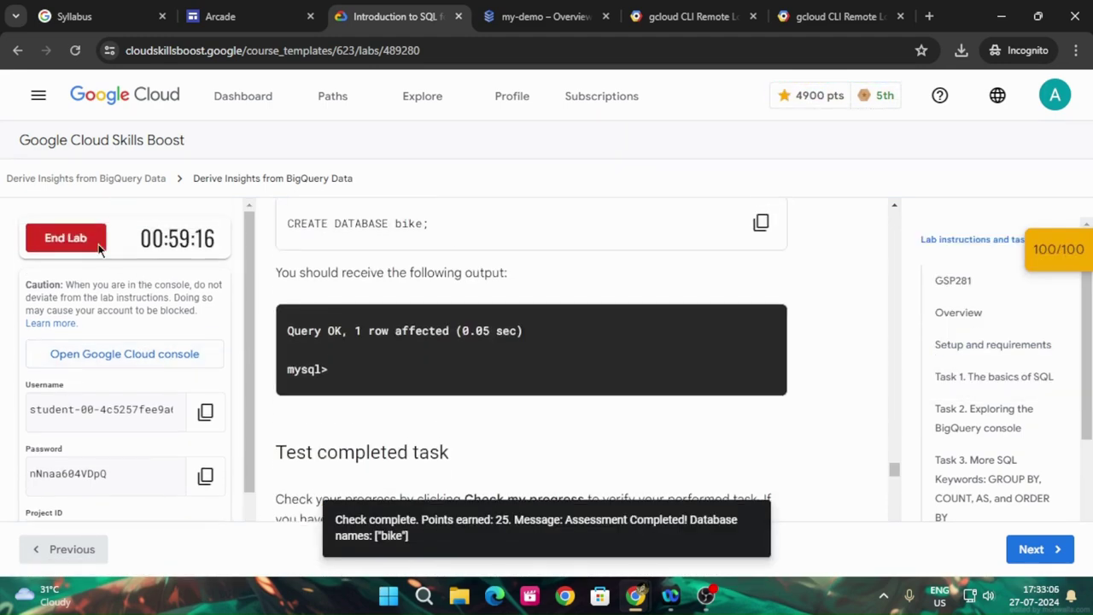